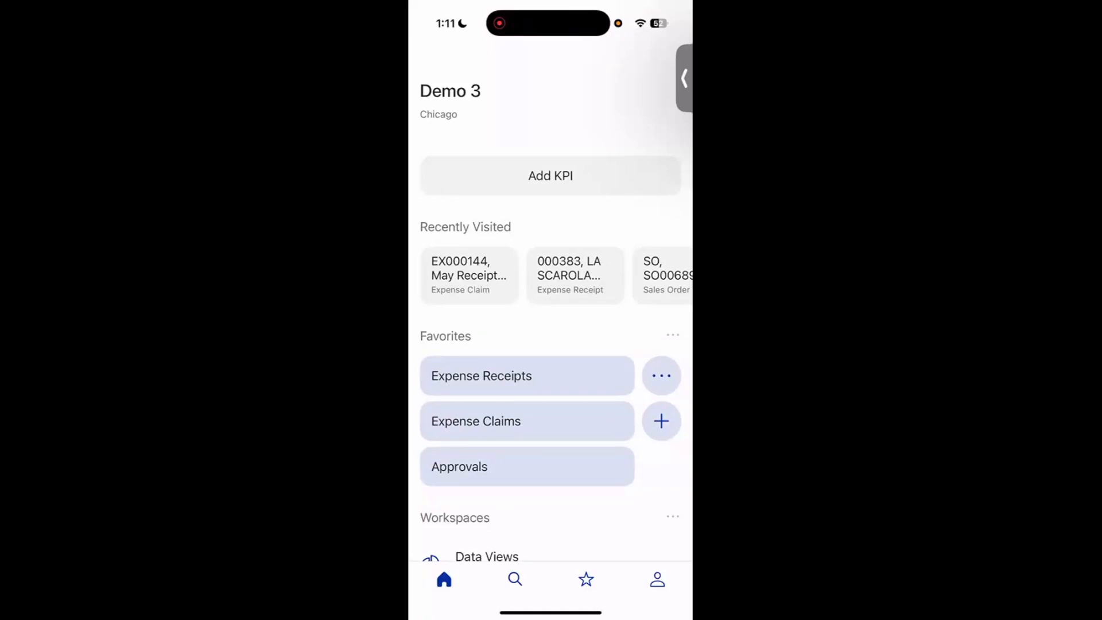
- Open the Expense Receipts list and filter it to the To Be Claimed receipts
left_click(527, 376)
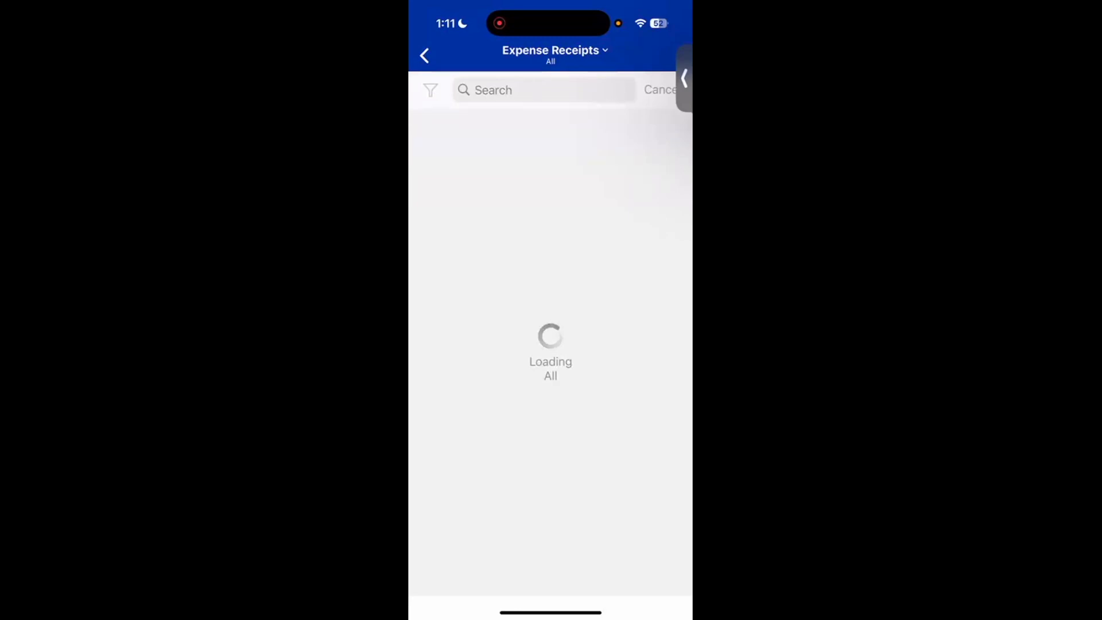
scroll(550, 335, "up", 1)
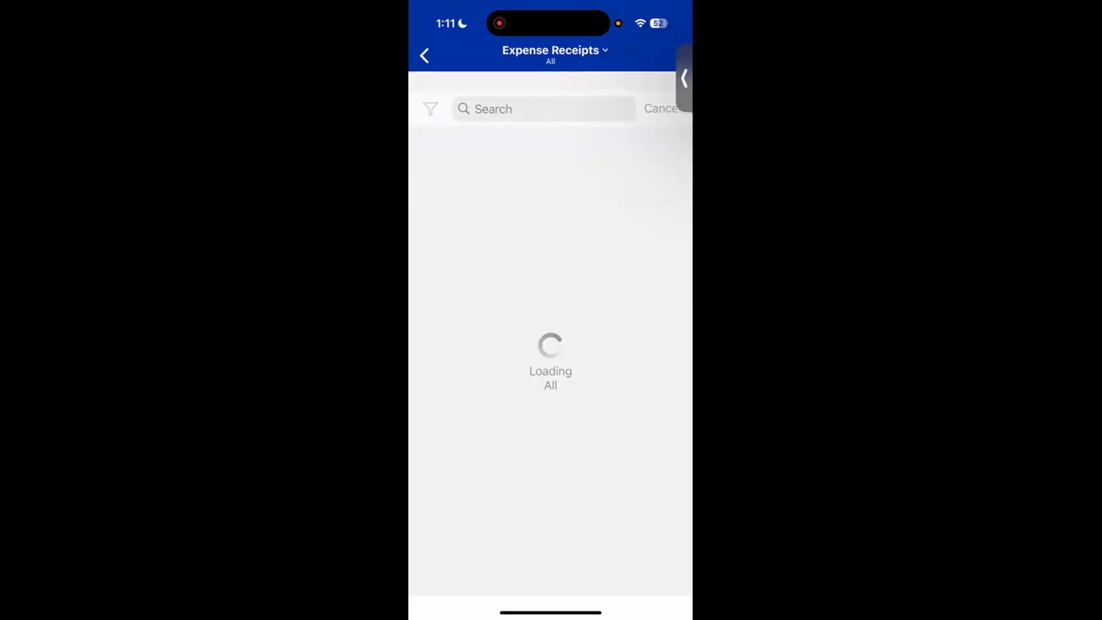
left_click_drag(684, 78, 683, 160)
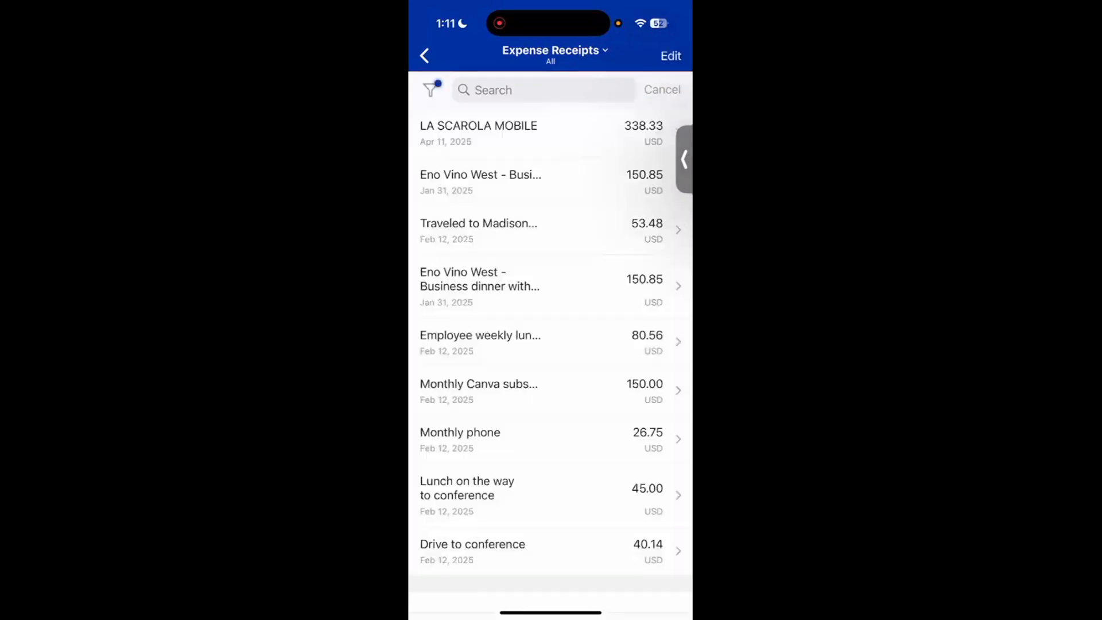
scroll(551, 335, "down", 2)
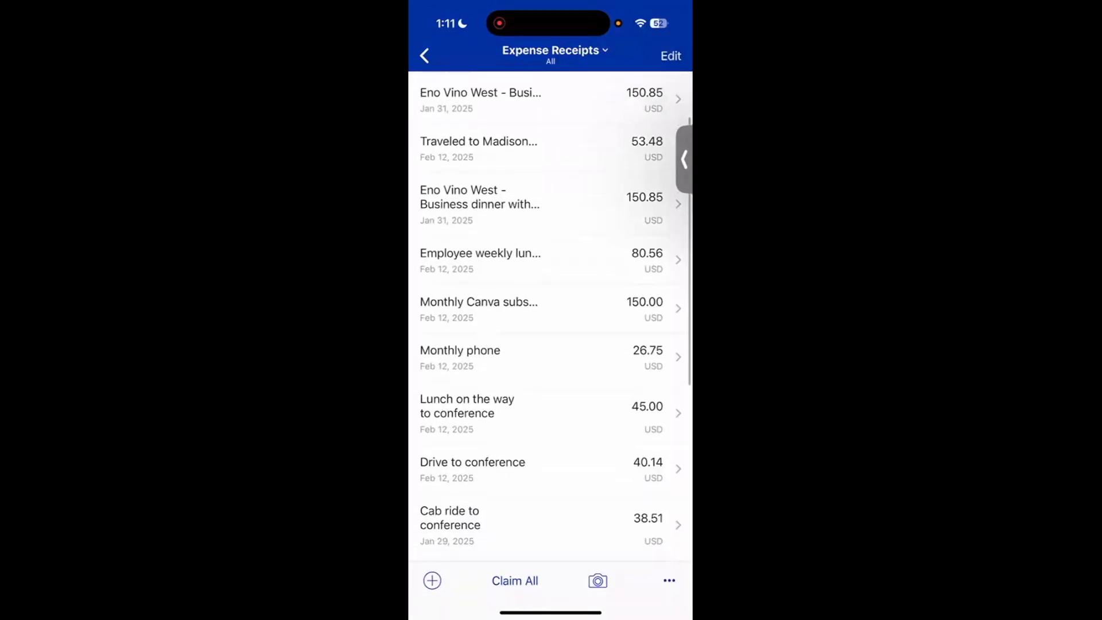
left_click(554, 50)
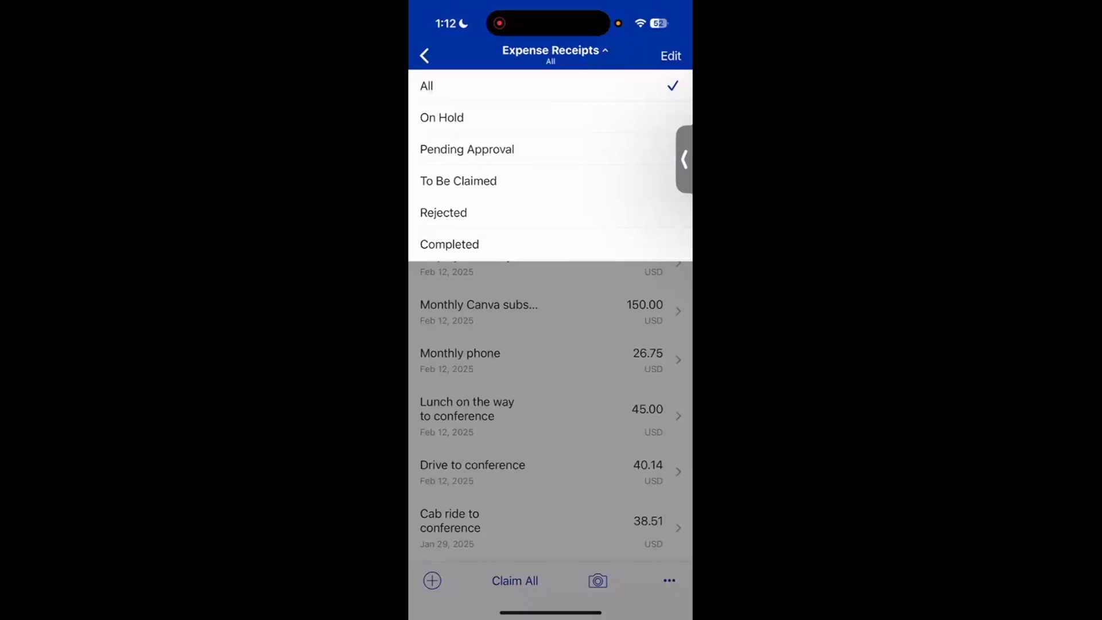
left_click(457, 181)
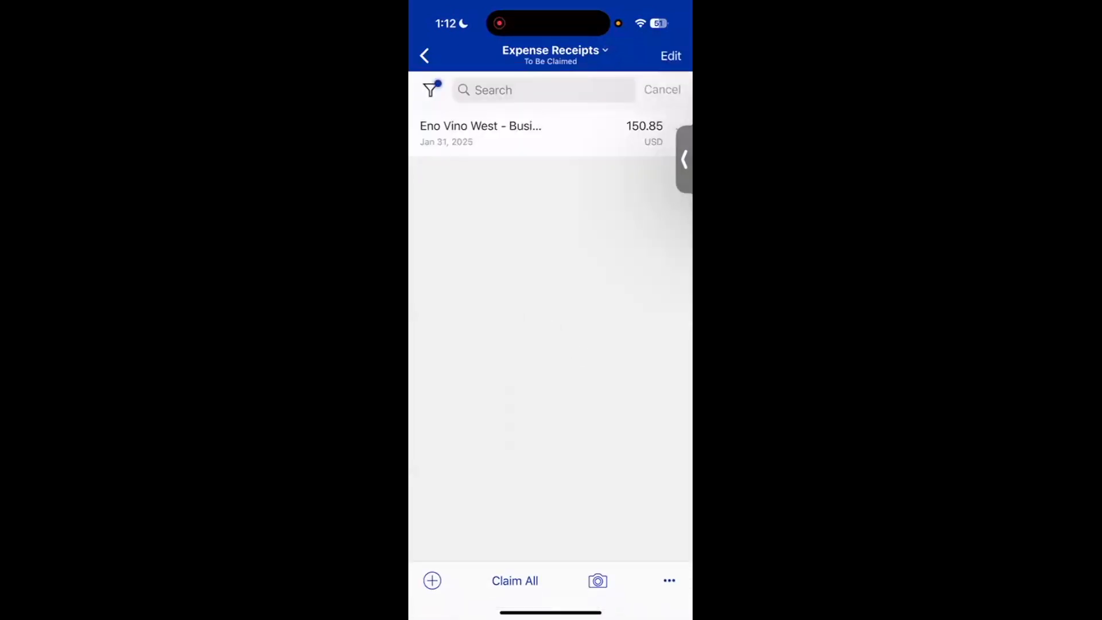
- Check the available receipt status filters and return to the home screen
left_click(554, 52)
left_click(554, 51)
left_click(551, 52)
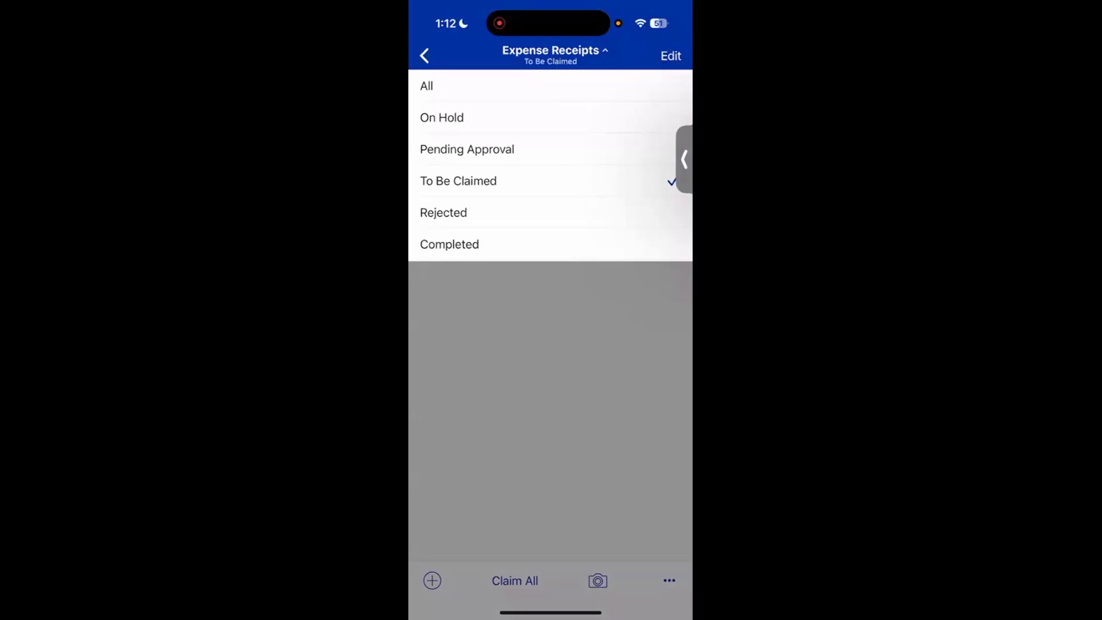
left_click(551, 52)
left_click(424, 55)
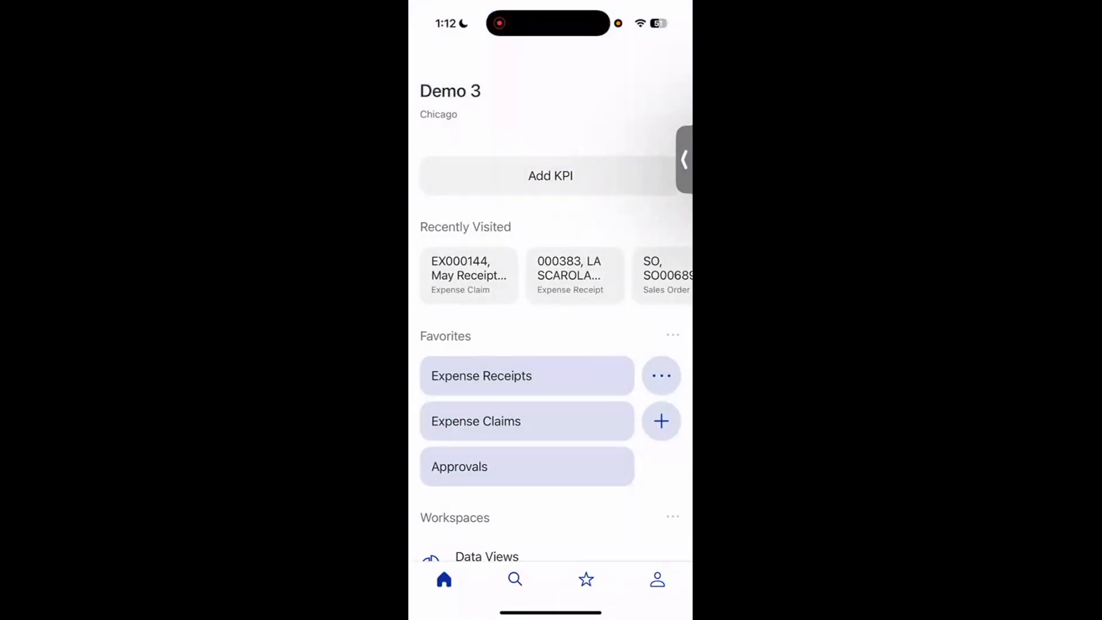
- Capture a new expense receipt by photographing the La Scarola paper receipt, cropping the photo to the paper's four corners
left_click(660, 376)
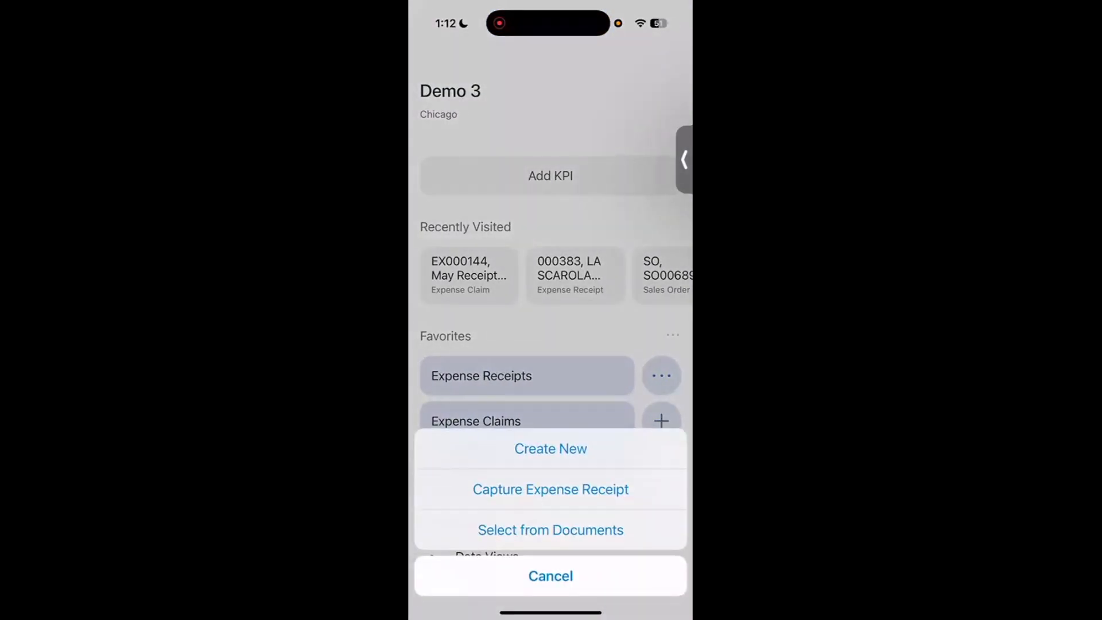
left_click(550, 489)
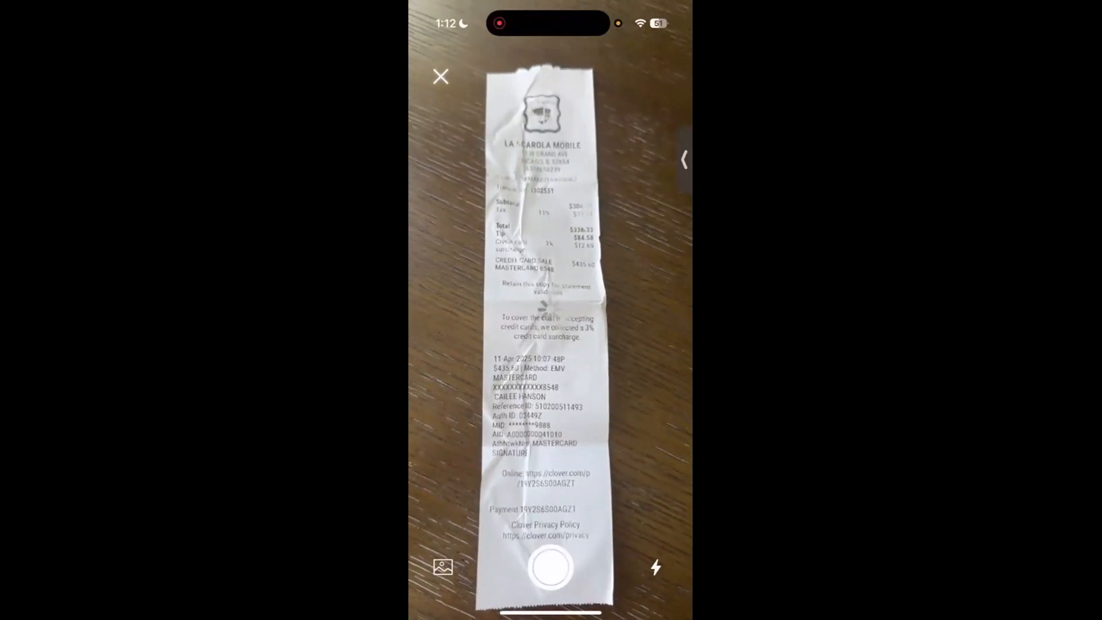
left_click_drag(689, 492, 595, 487)
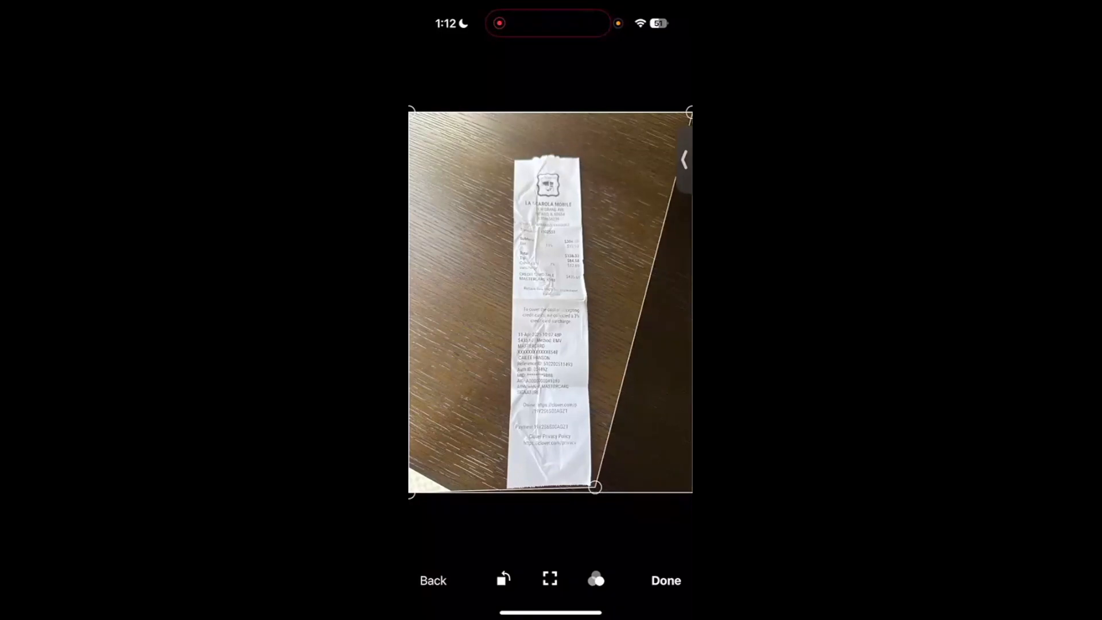
left_click_drag(411, 110, 507, 162)
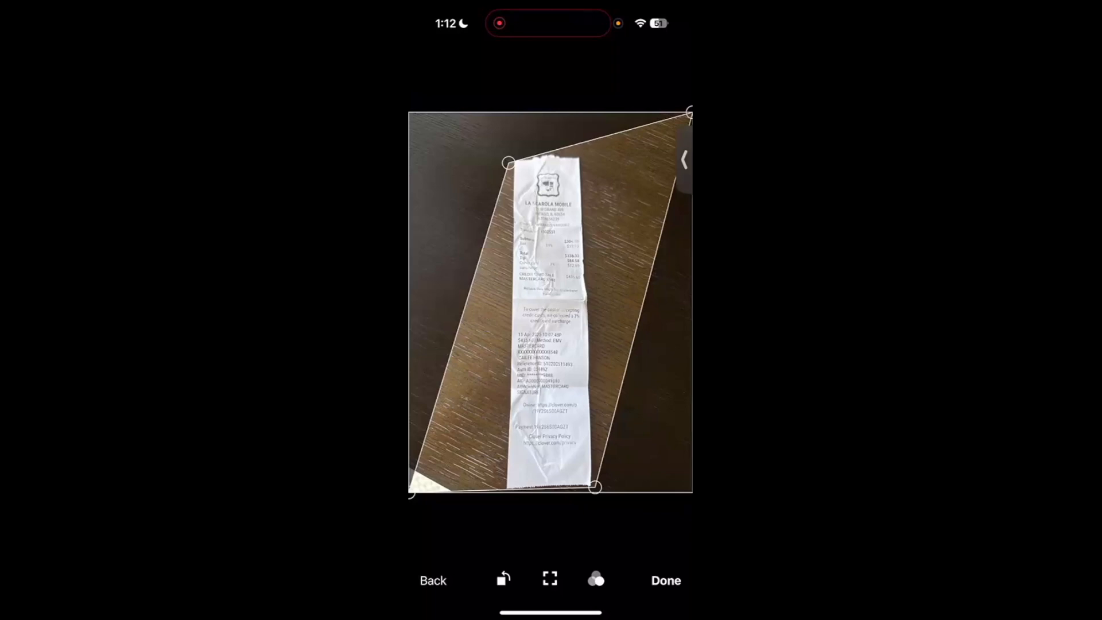
left_click_drag(411, 493, 500, 490)
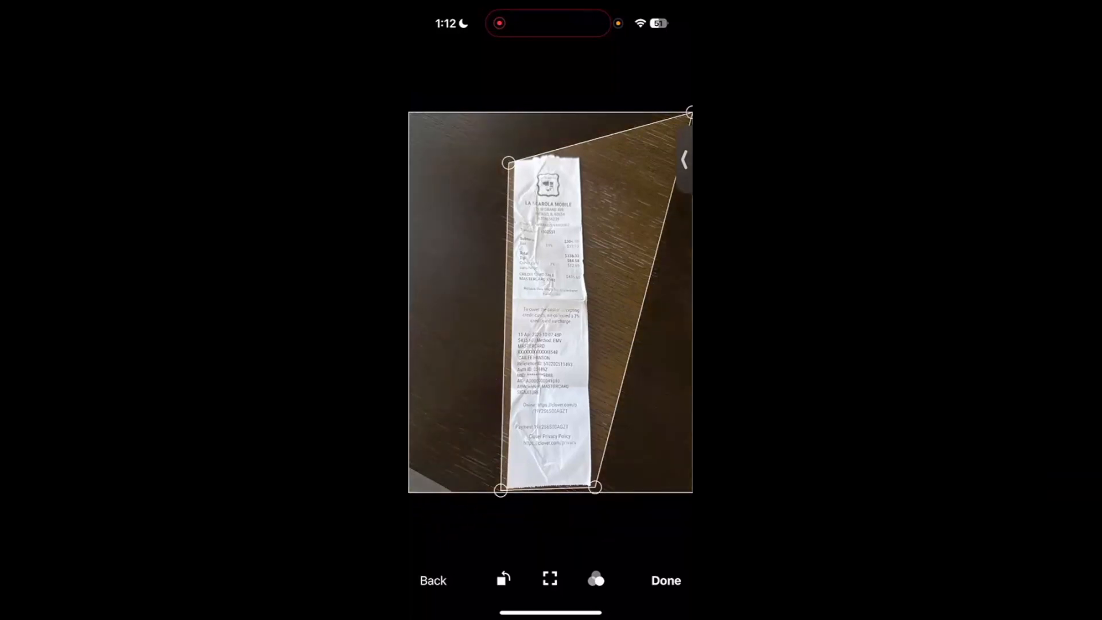
left_click_drag(689, 112, 580, 156)
left_click(666, 580)
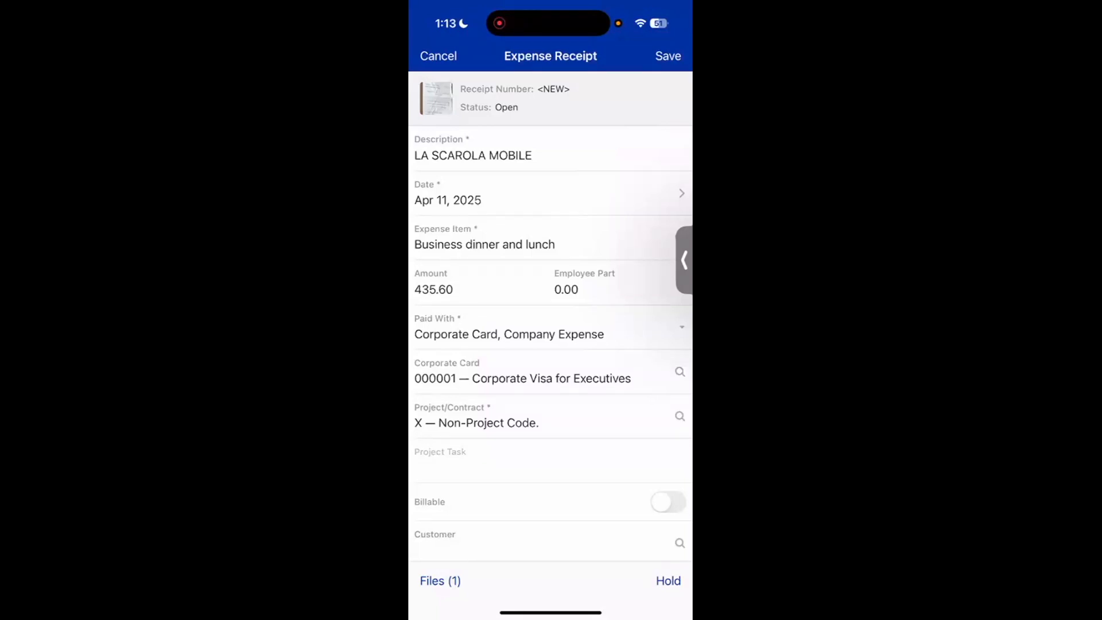
- Change the new receipt's description to "LA SCAROLA - Business Dinner with collegues"
left_click(473, 156)
left_click(533, 156)
key("BackSpace")
key("BackSpace")
key("BackSpace")
key("BackSpace")
key("BackSpace")
key("BackSpace")
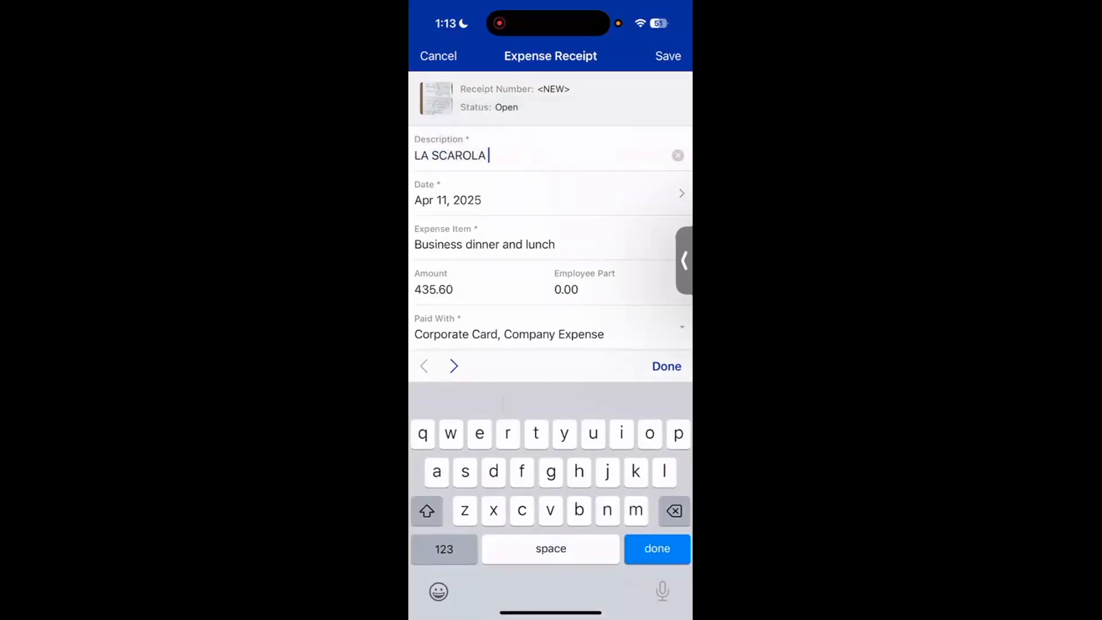
left_click(444, 549)
type("-")
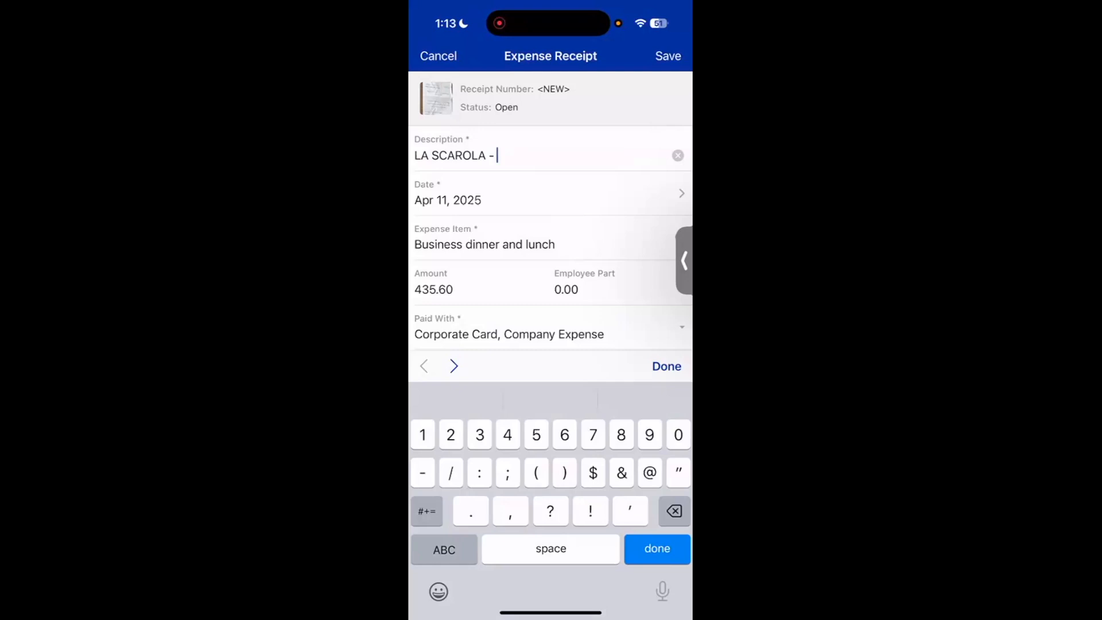
type("B")
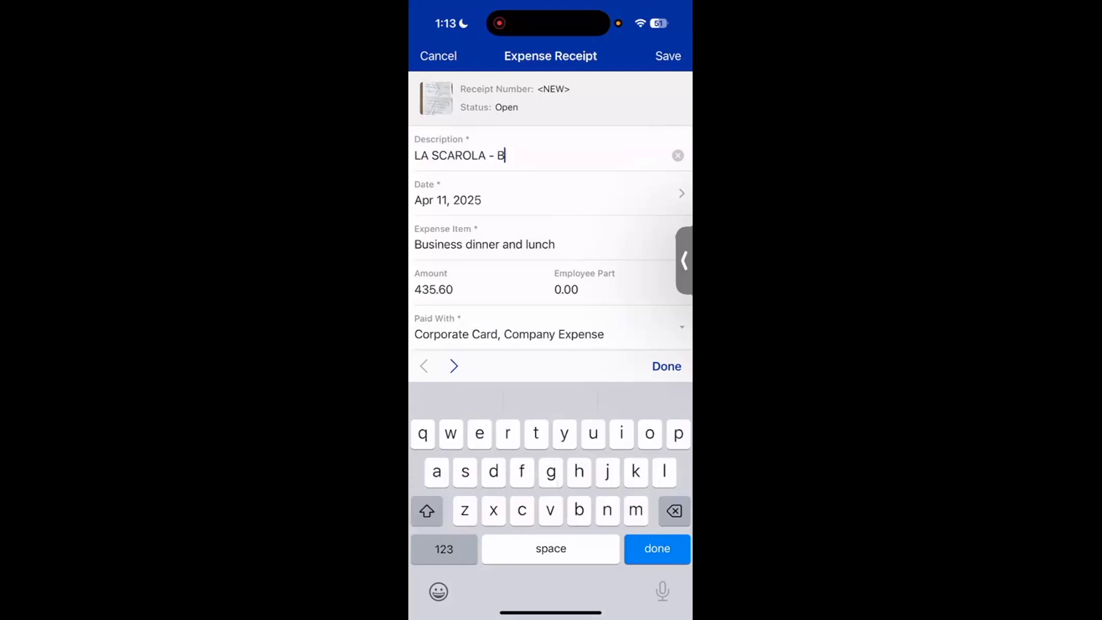
type("usiness")
key("shift")
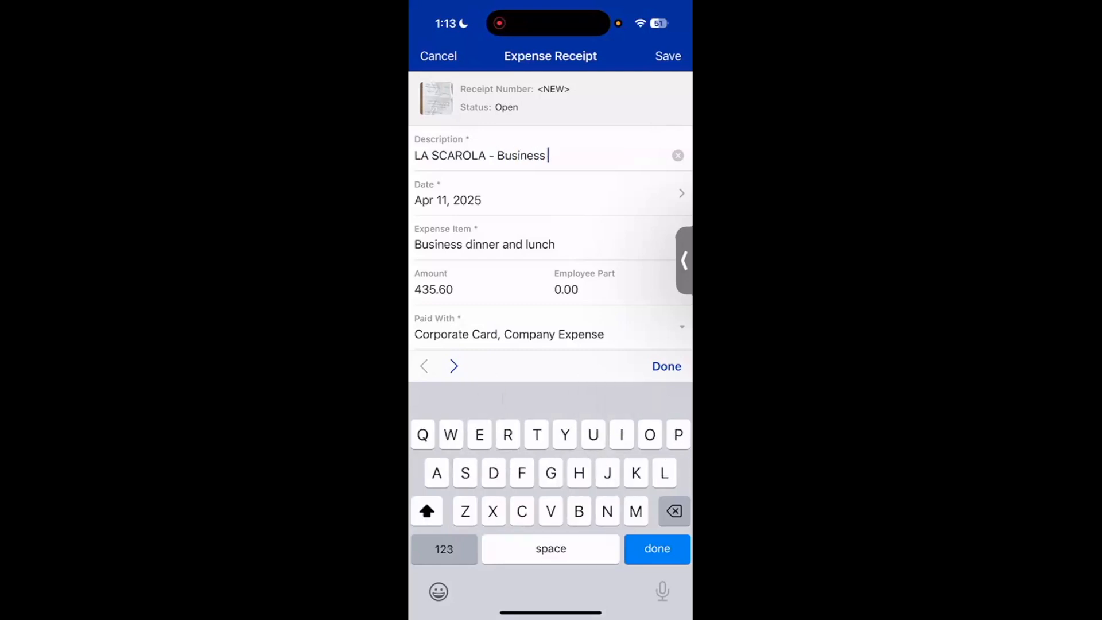
type("Dinner ")
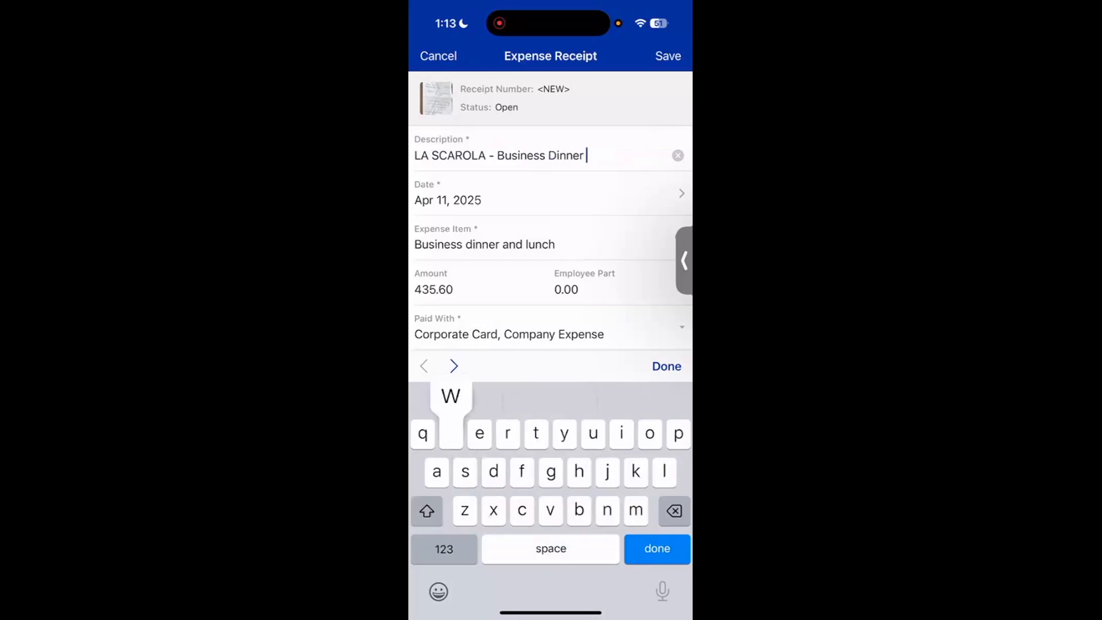
type("with C")
key("BackSpace")
type("collegues")
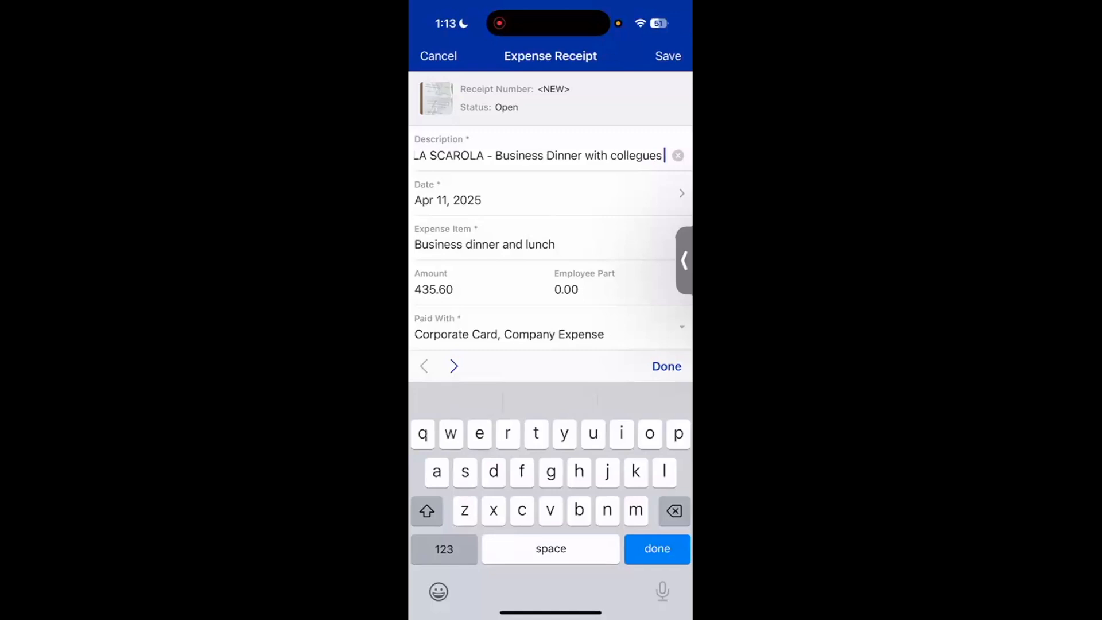
- Review the receipt's date in the calendar and its Project/Contract field
left_click(549, 193)
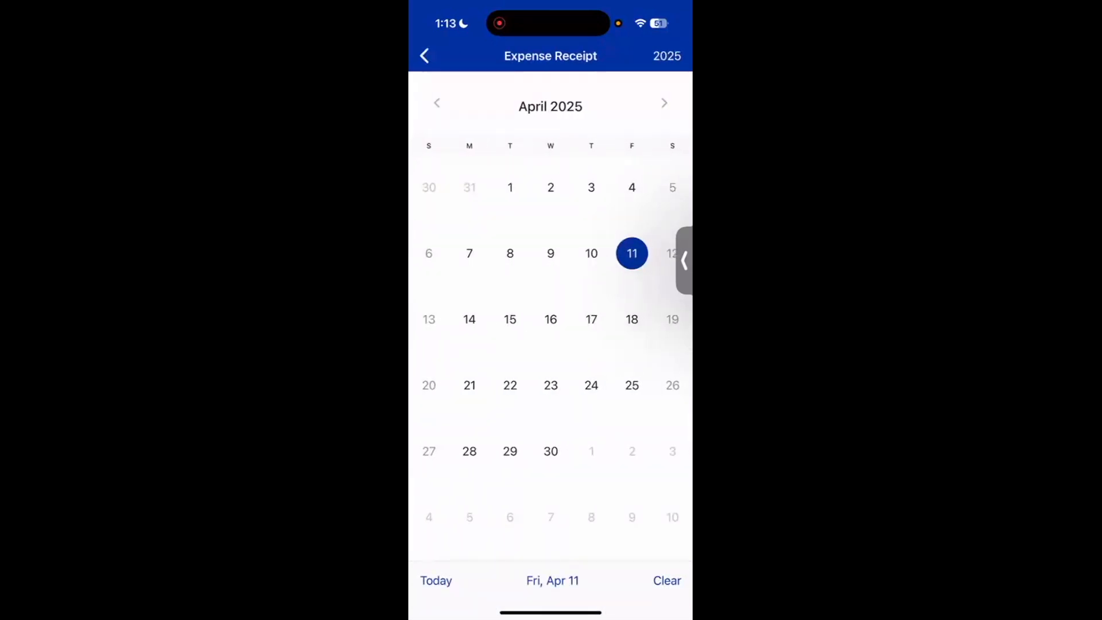
left_click(424, 55)
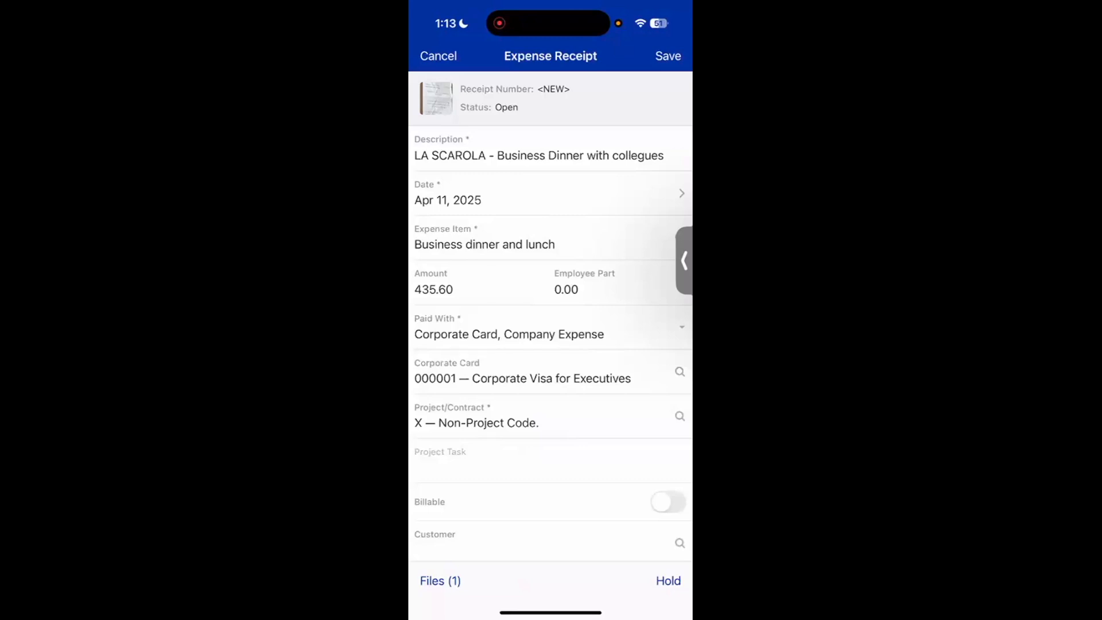
left_click(476, 422)
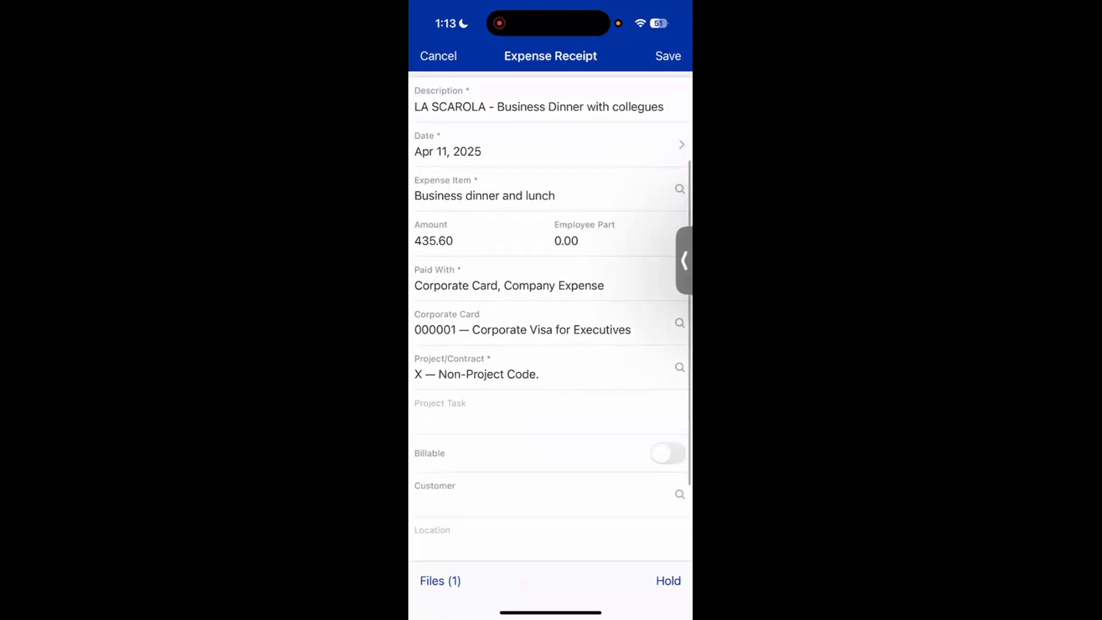
scroll(550, 211, "up", 1)
left_click(666, 366)
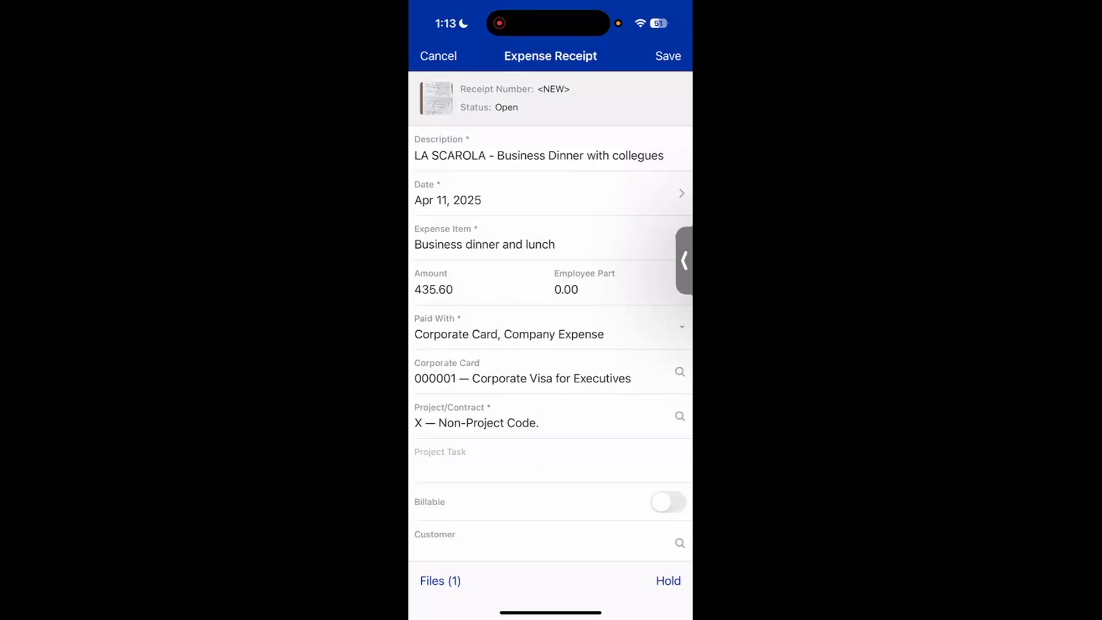
- Review the selectable expense items and the receipt's Amount field
left_click(485, 245)
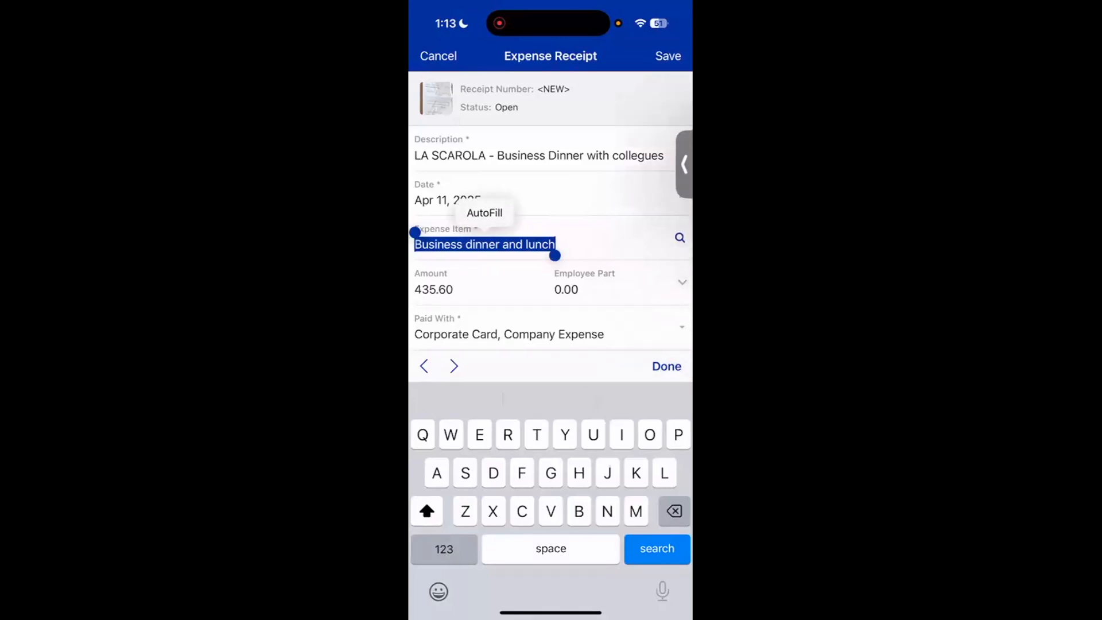
left_click(680, 238)
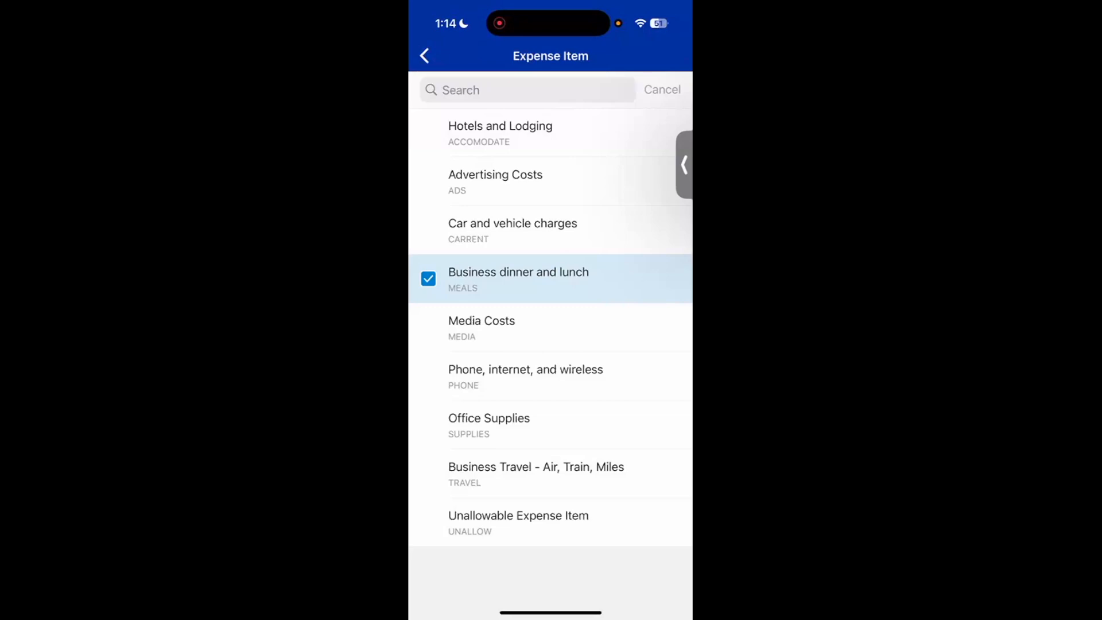
left_click(424, 56)
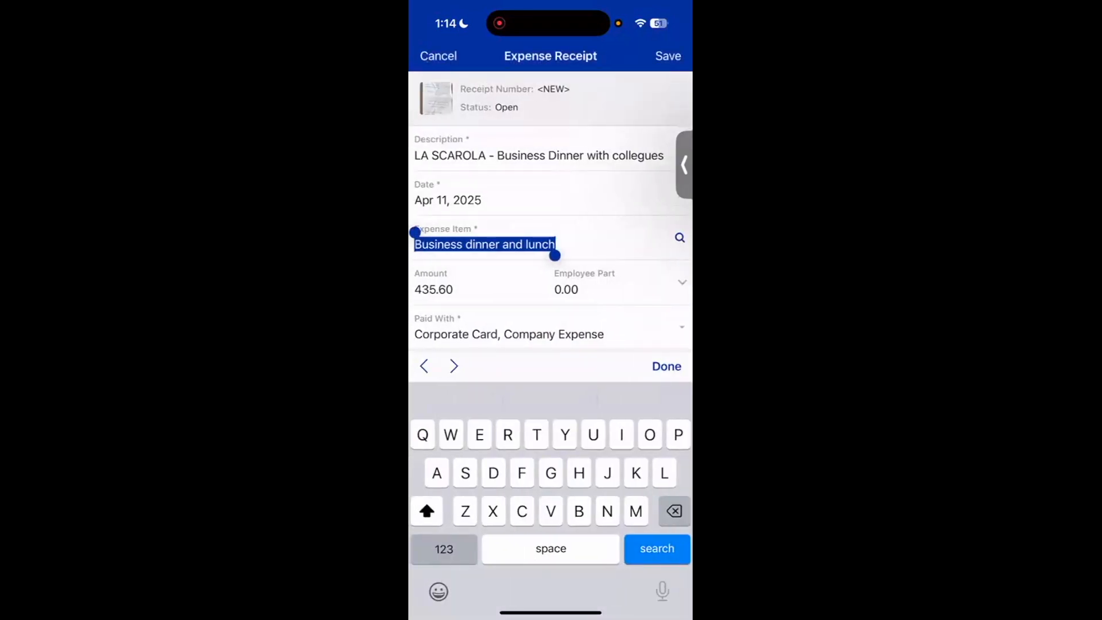
left_click(434, 289)
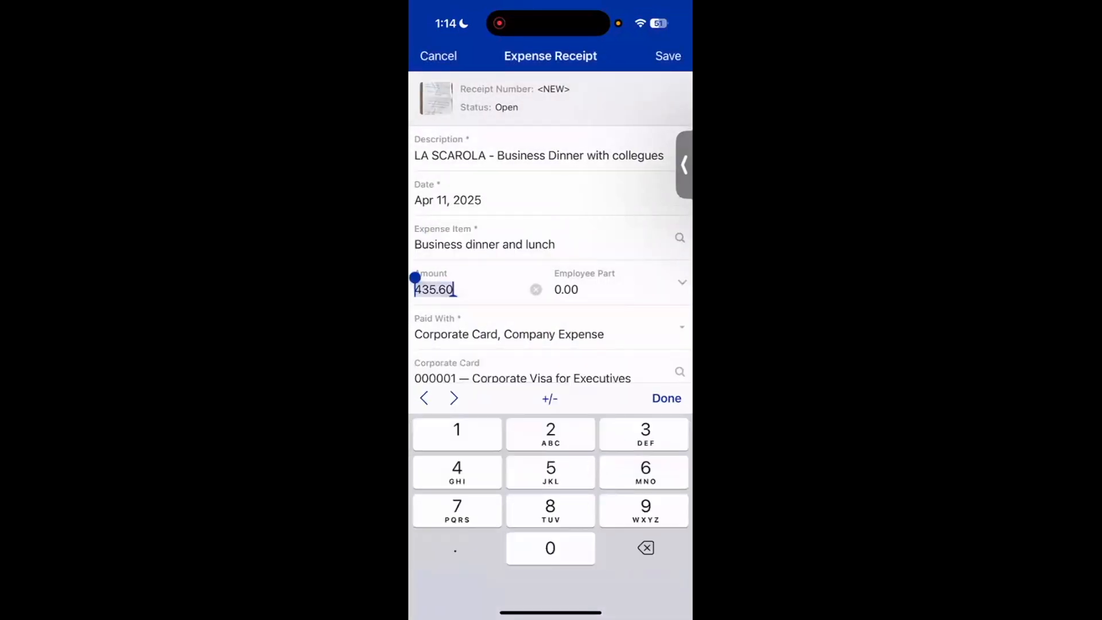
left_click(667, 398)
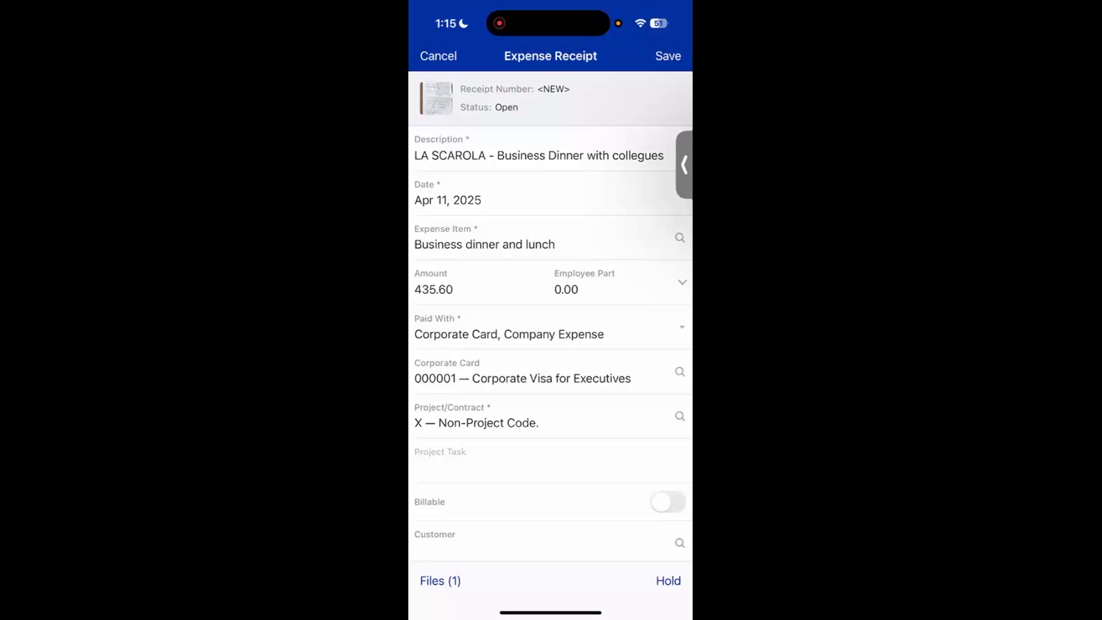
- Set Paid With to Personal Account and review the remaining receipt fields, including billable, customer, branch and taxes
left_click(550, 328)
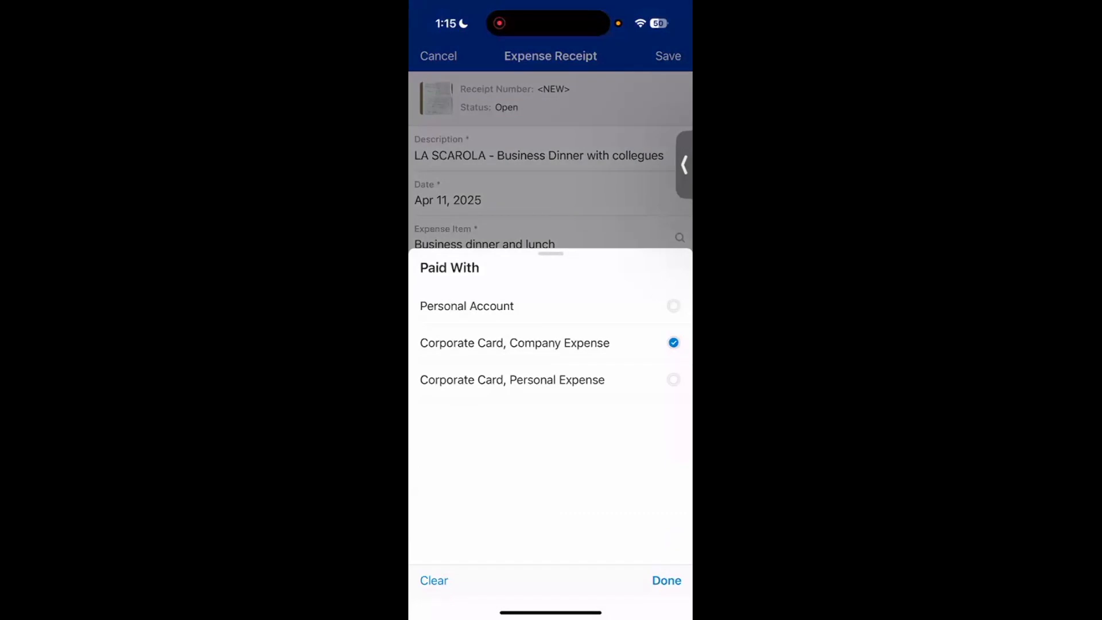
left_click(550, 306)
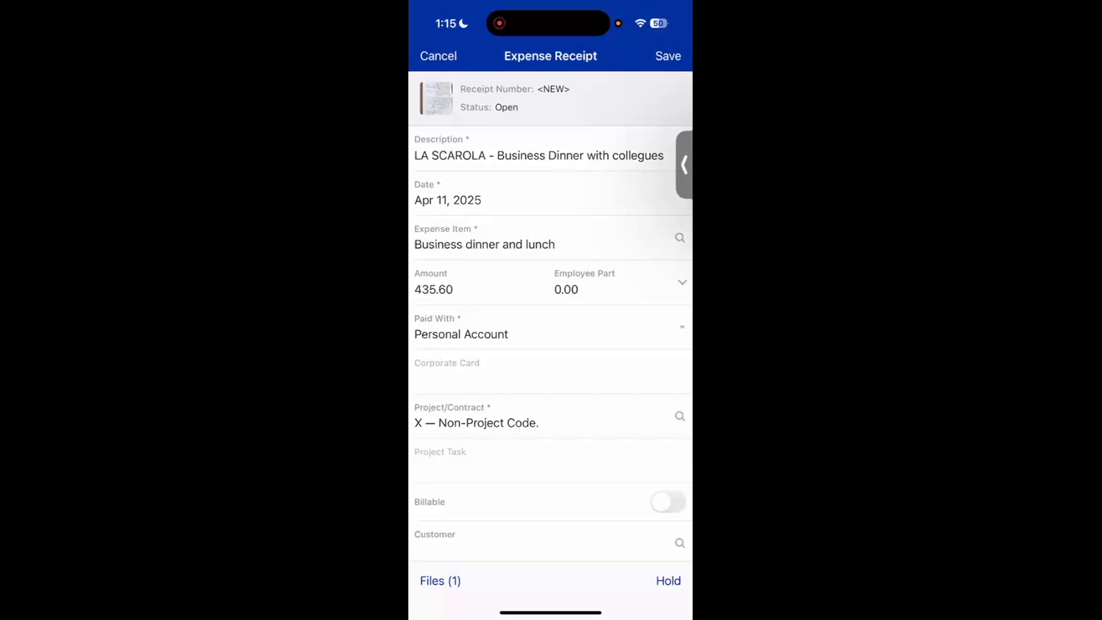
scroll(550, 310, "down", 3)
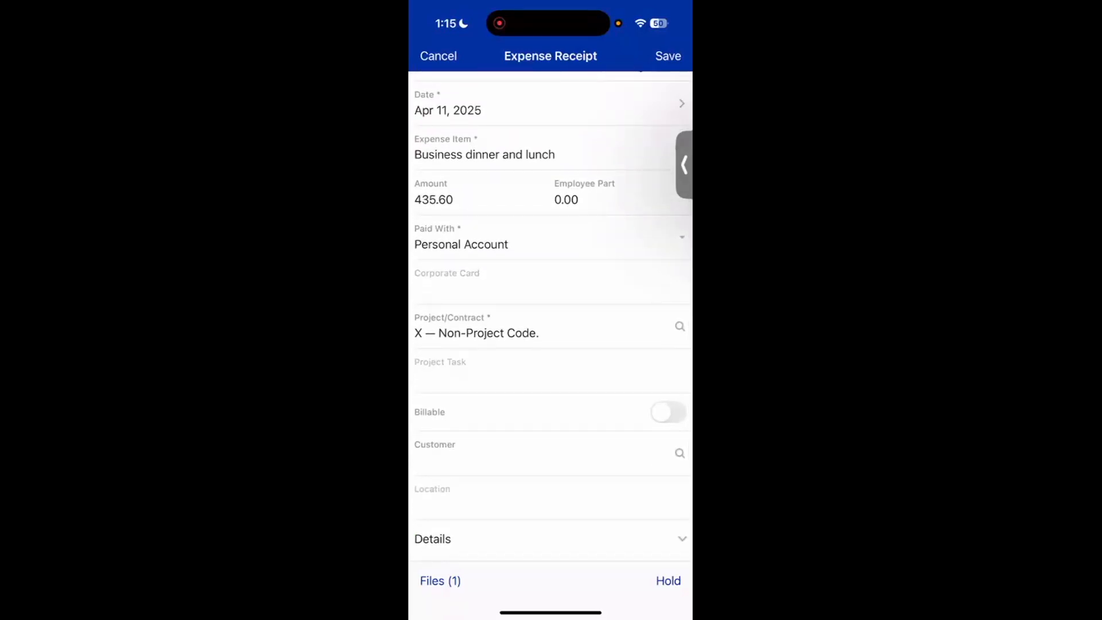
scroll(550, 310, "down", 2)
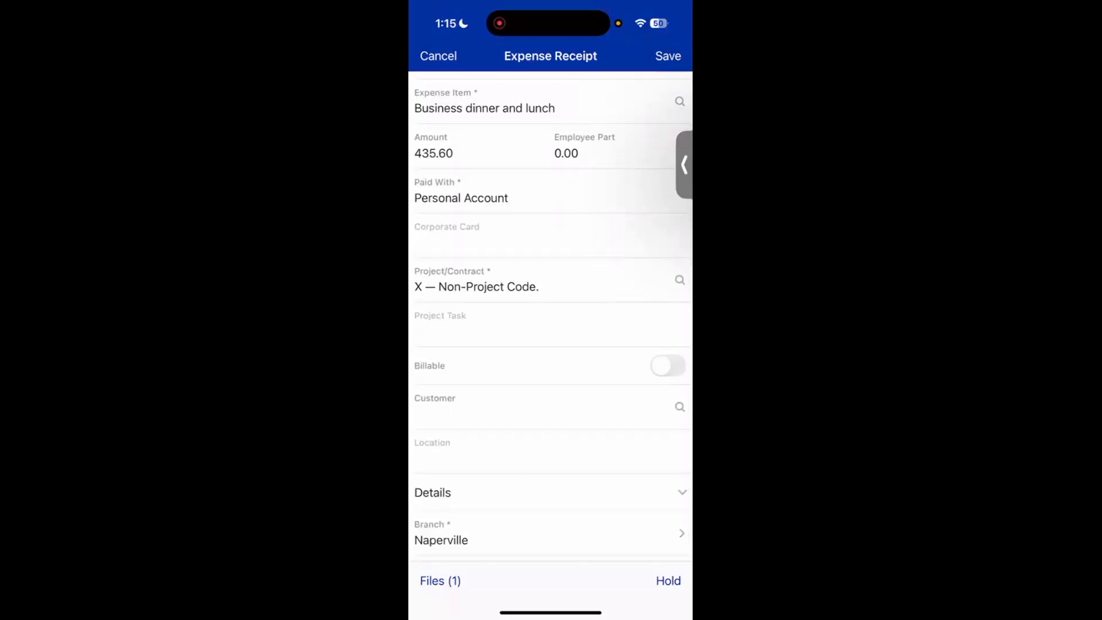
scroll(550, 315, "down", 1)
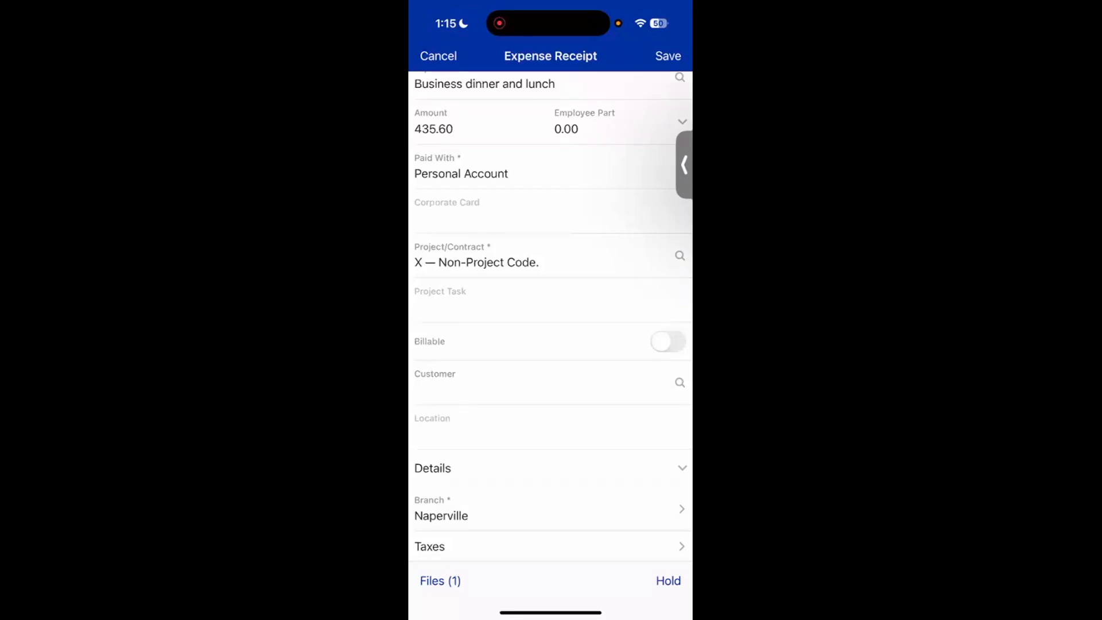
scroll(550, 315, "down", 2)
scroll(550, 315, "up", 2)
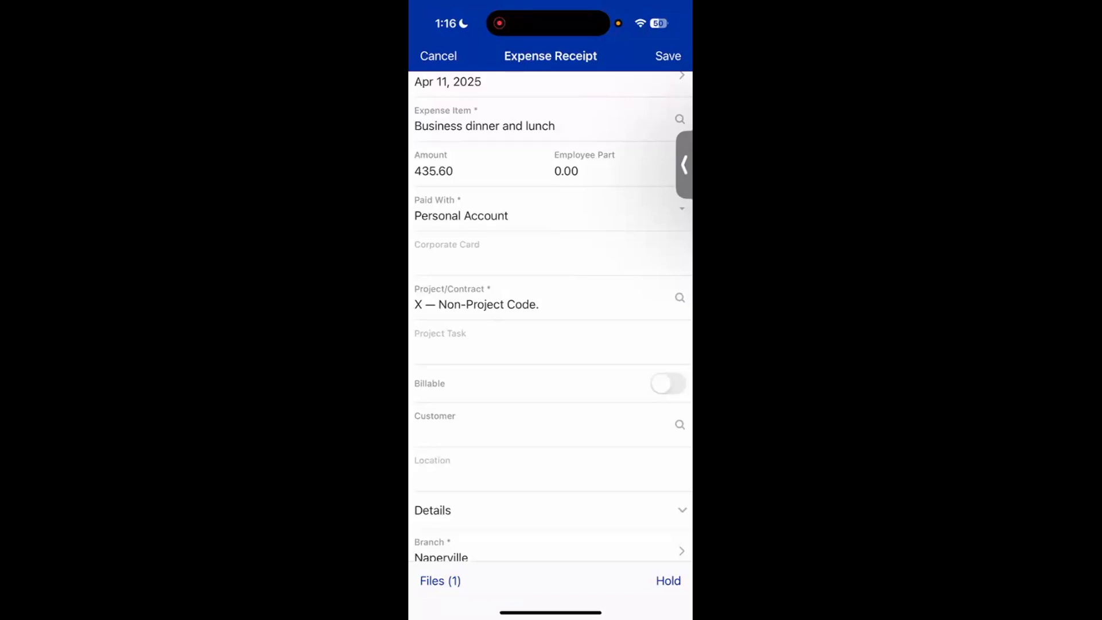
- Review the receipt's expanded Details section, including tax category and expense account, and save the expense receipt
scroll(551, 316, "down", 2)
left_click(551, 476)
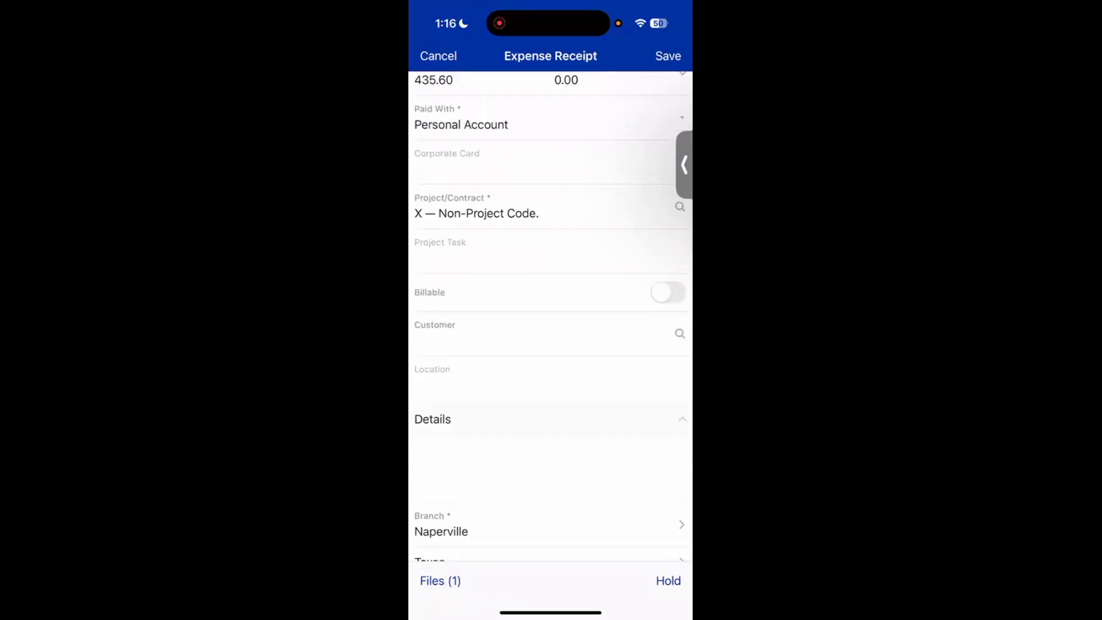
scroll(551, 315, "down", 2)
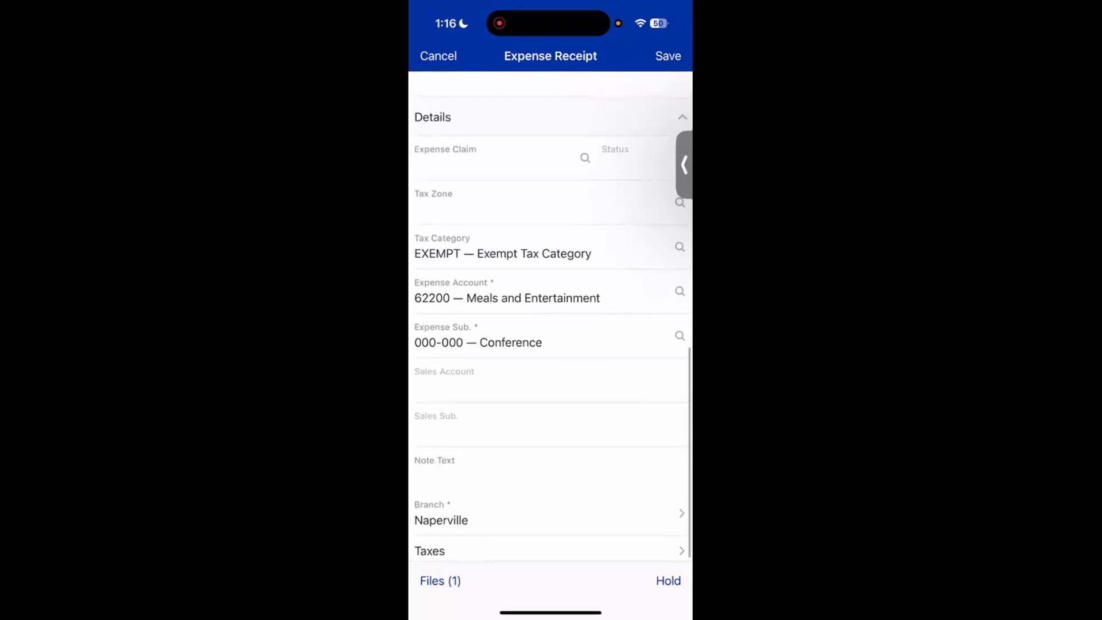
scroll(550, 316, "up", 2)
scroll(550, 315, "up", 2)
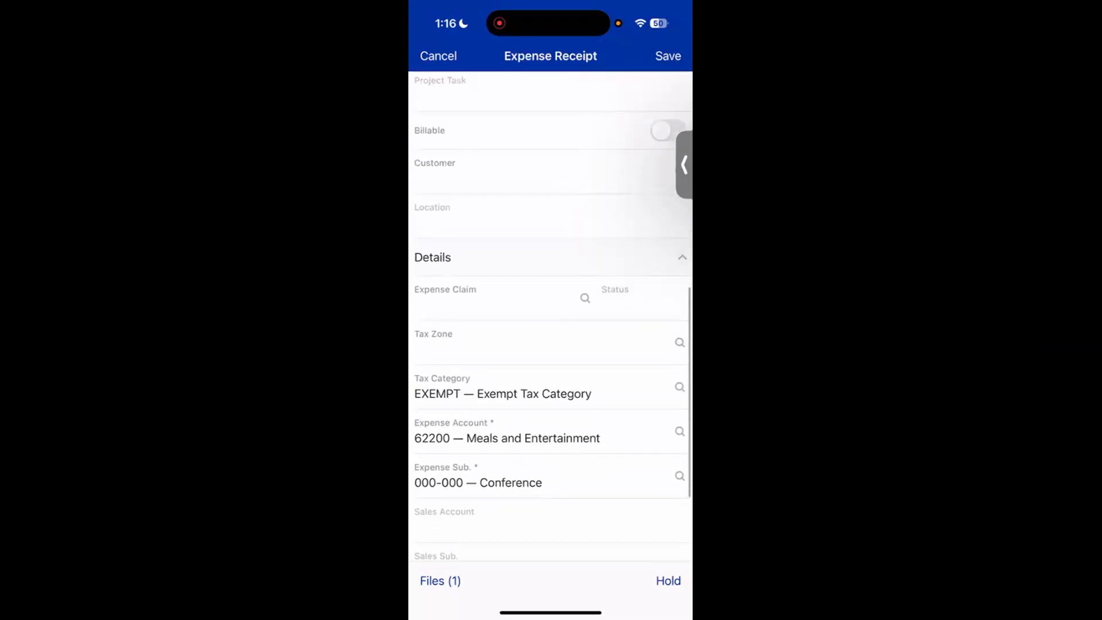
left_click(550, 257)
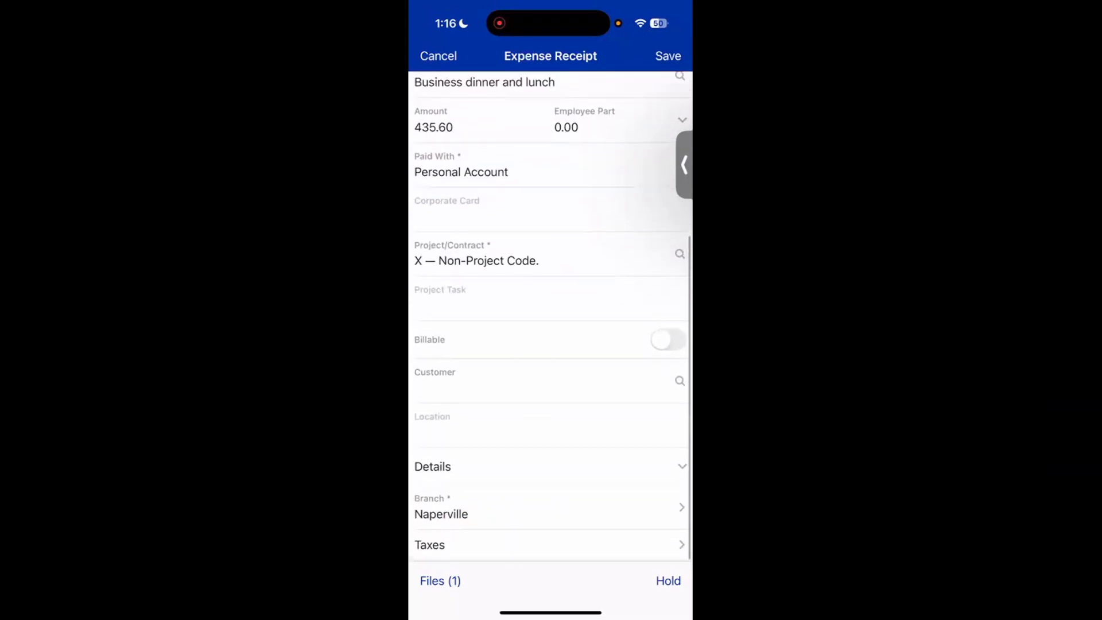
scroll(551, 315, "up", 5)
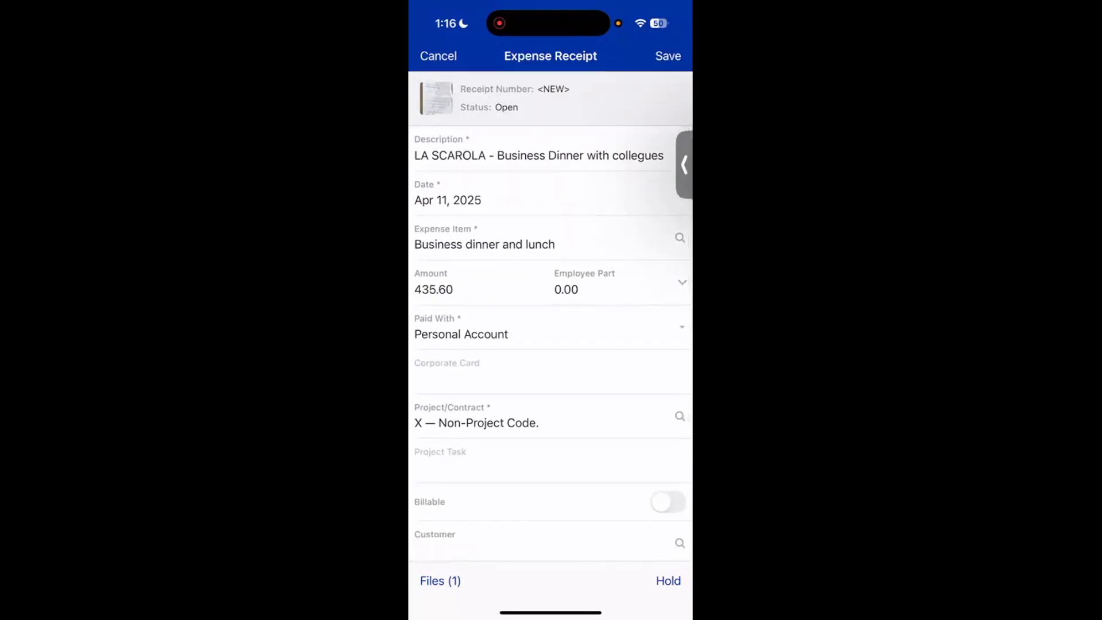
left_click(668, 55)
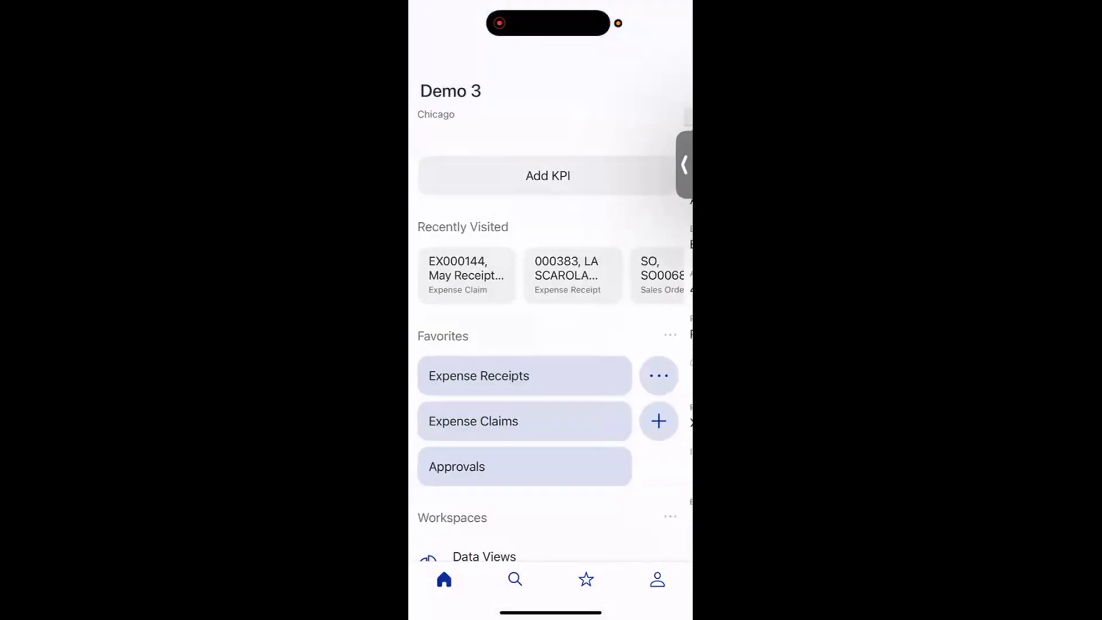
- Open the saved LA SCAROLA business dinner receipt from Expense Receipts and examine its attached receipt image and fields
left_click(482, 376)
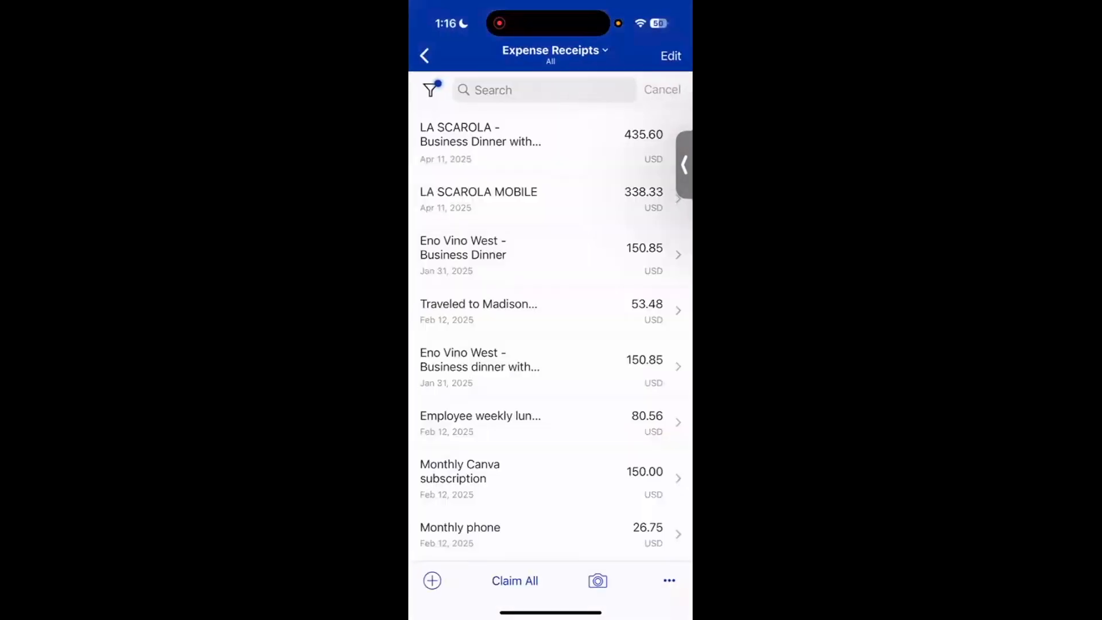
left_click(550, 142)
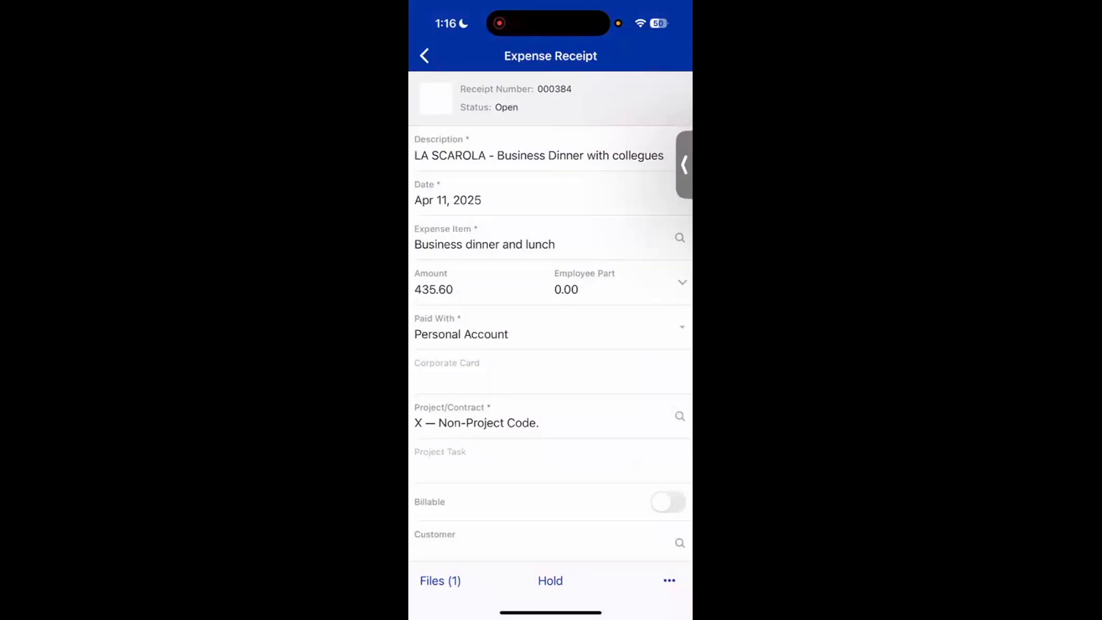
left_click(440, 581)
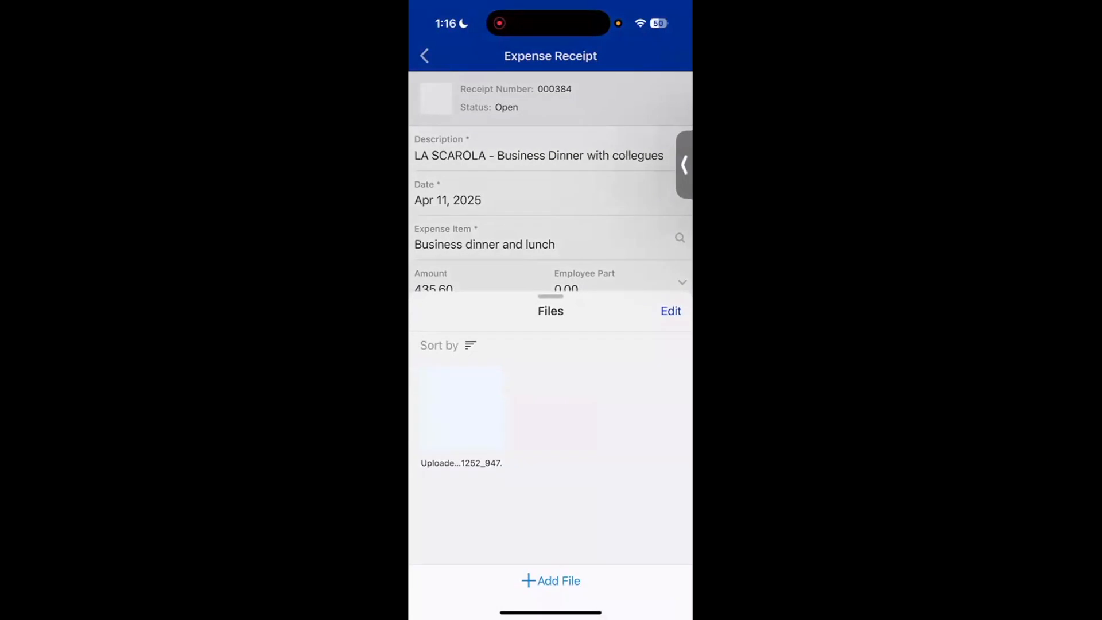
left_click(463, 409)
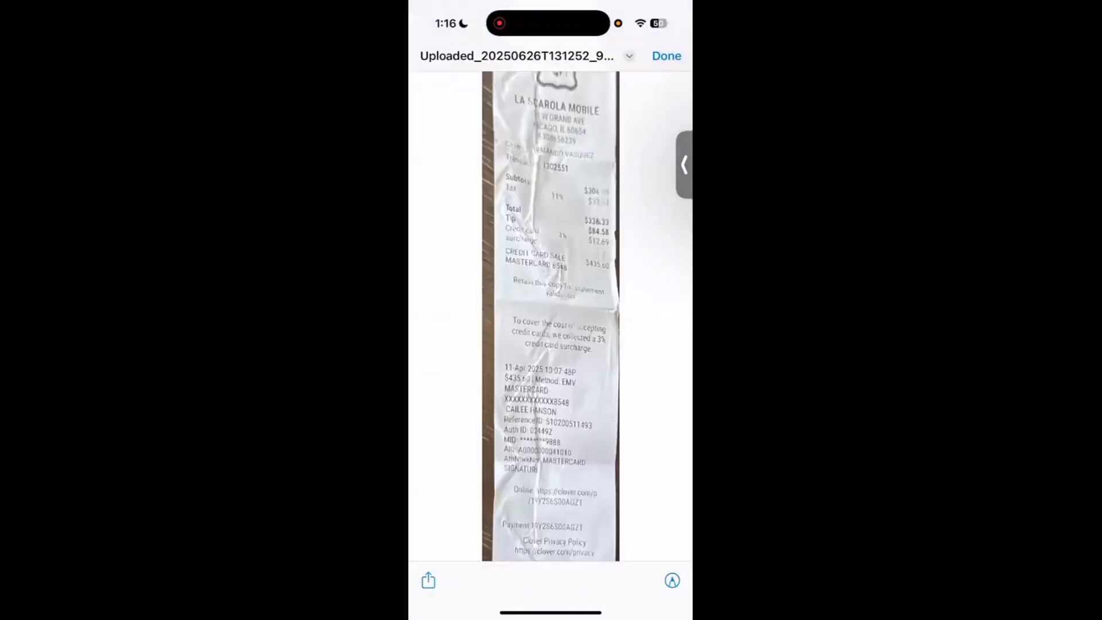
left_click(551, 316)
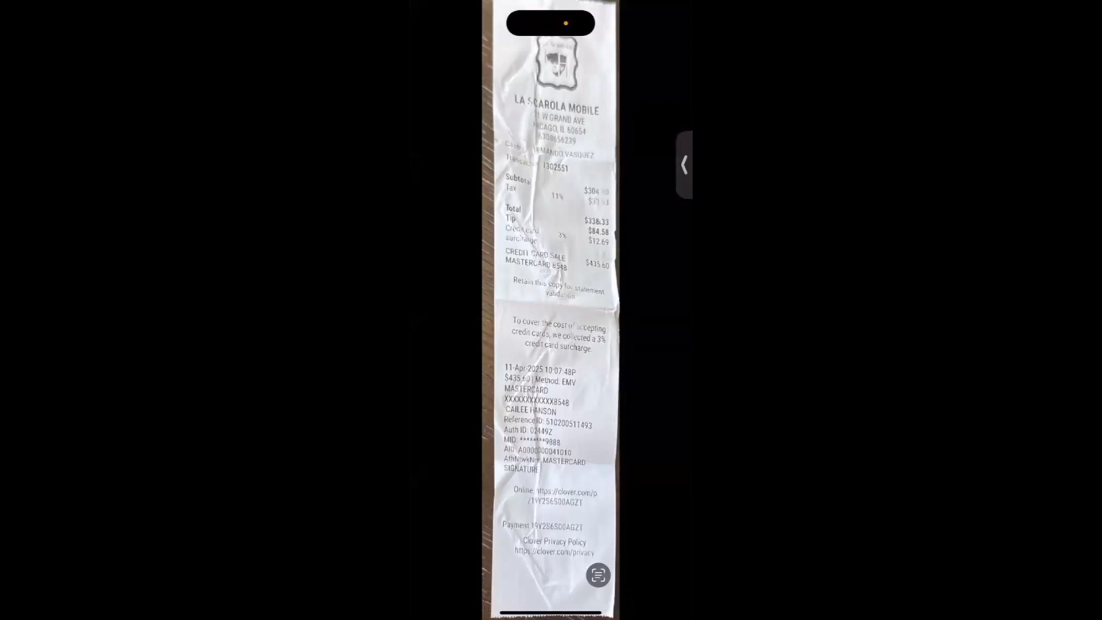
left_click(551, 316)
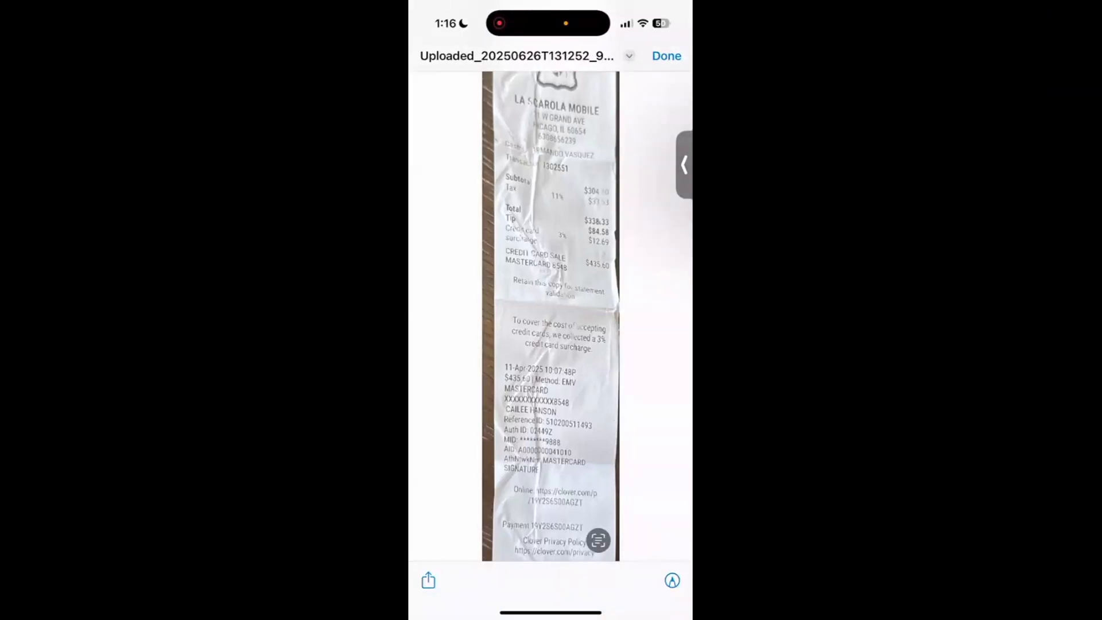
left_click(666, 55)
left_click_drag(550, 305, 550, 517)
scroll(550, 316, "down", 3)
scroll(550, 316, "up", 5)
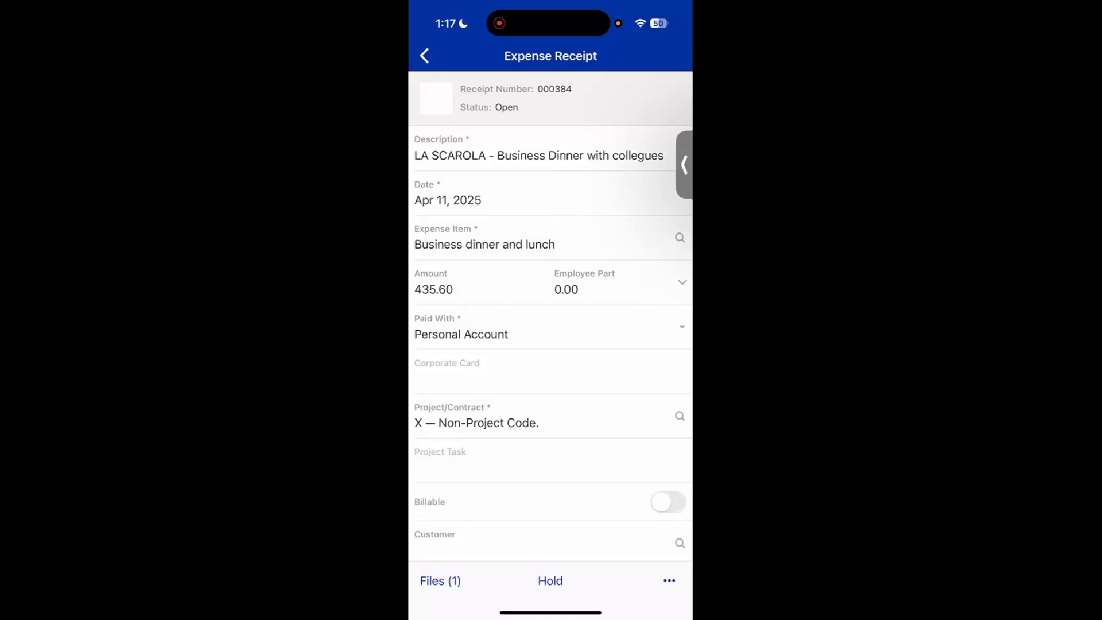
- Filter the expense receipts to To Be Claimed and claim all of them in one expense claim
left_click(424, 56)
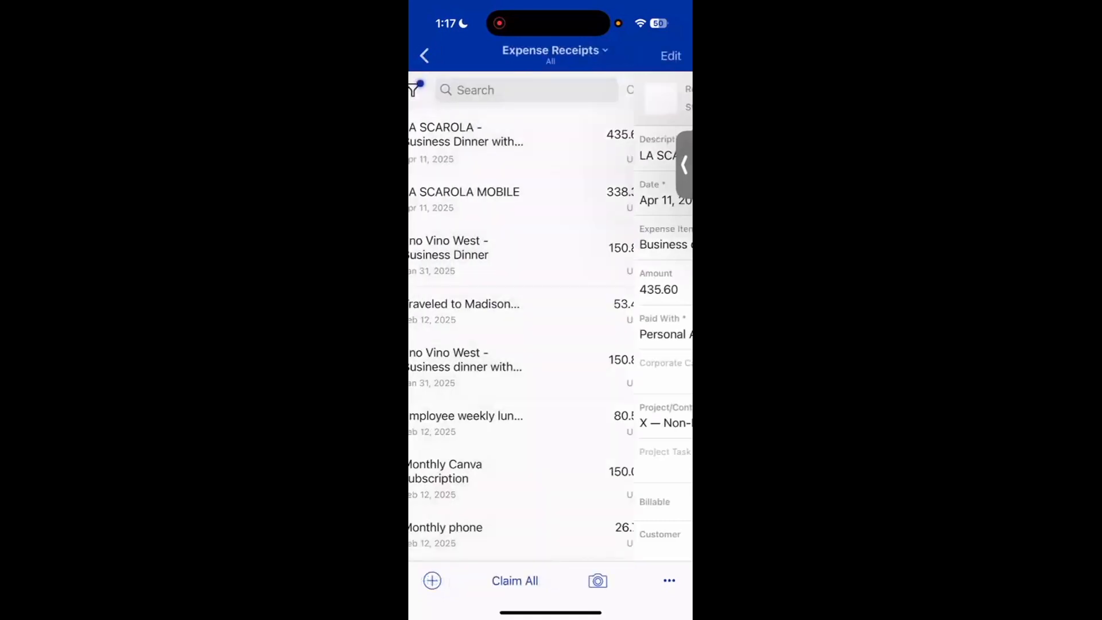
left_click(550, 51)
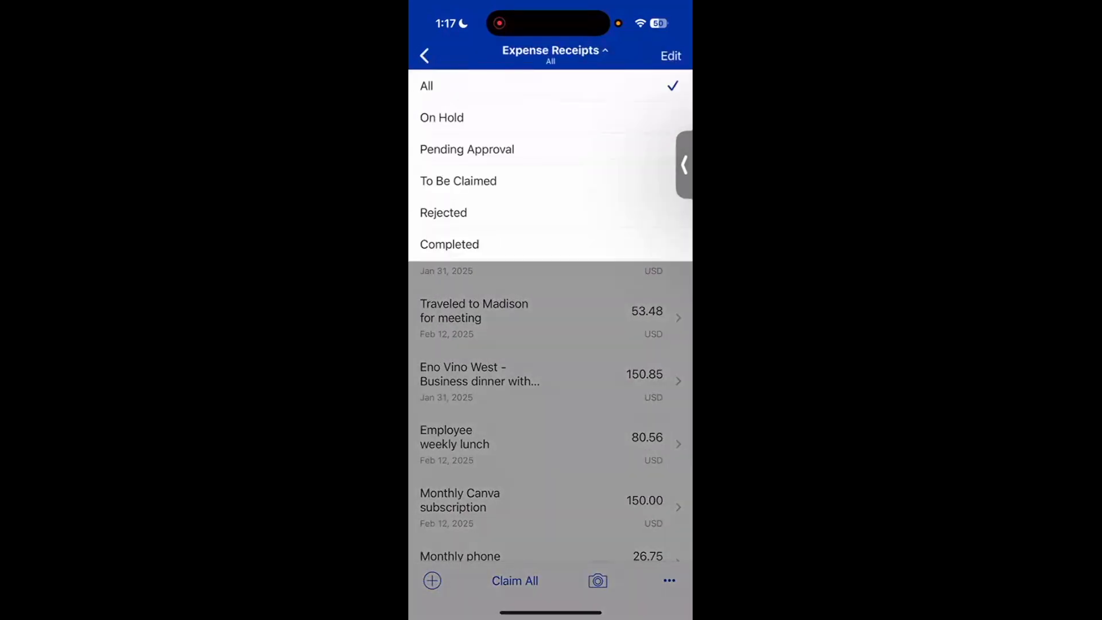
left_click(458, 181)
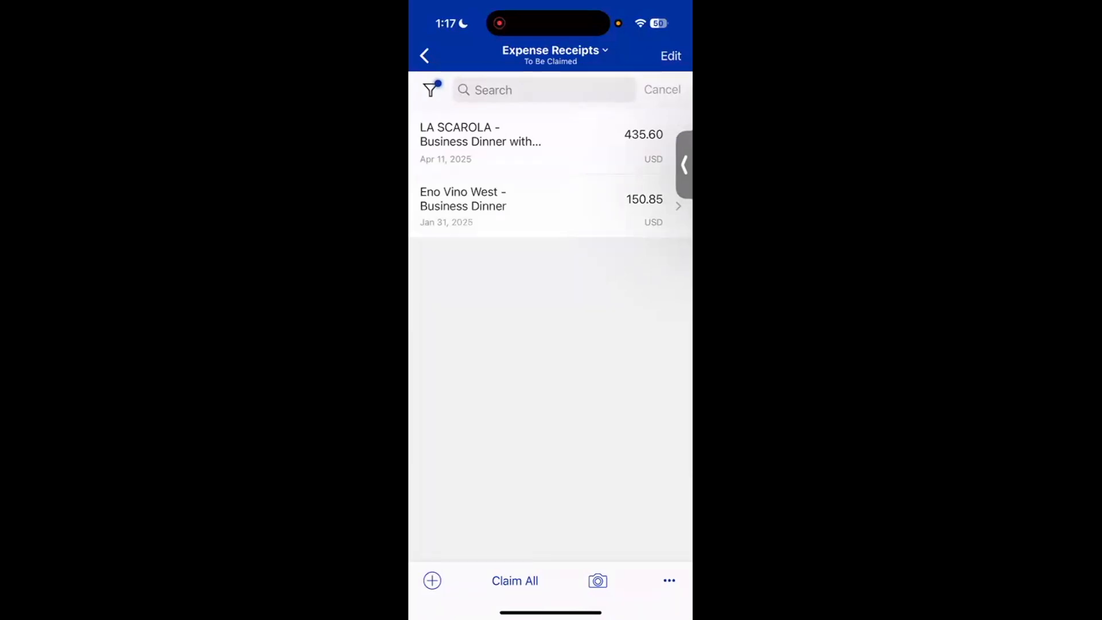
left_click(515, 581)
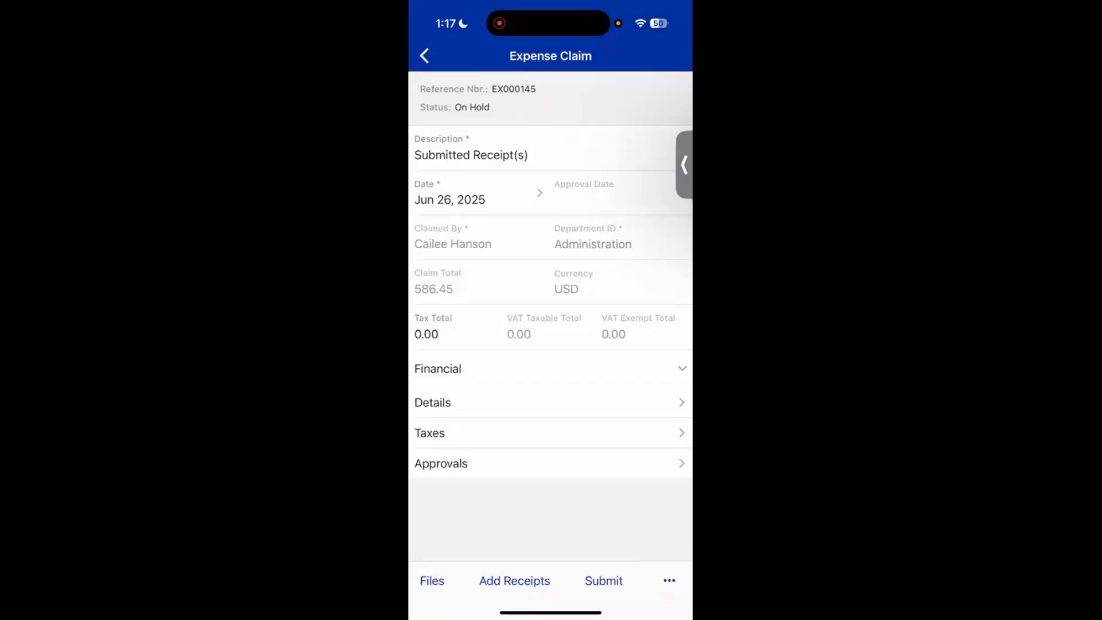
- Change the expense claim's description to the claimant's full name followed by "- June Receipts"
left_click(471, 155)
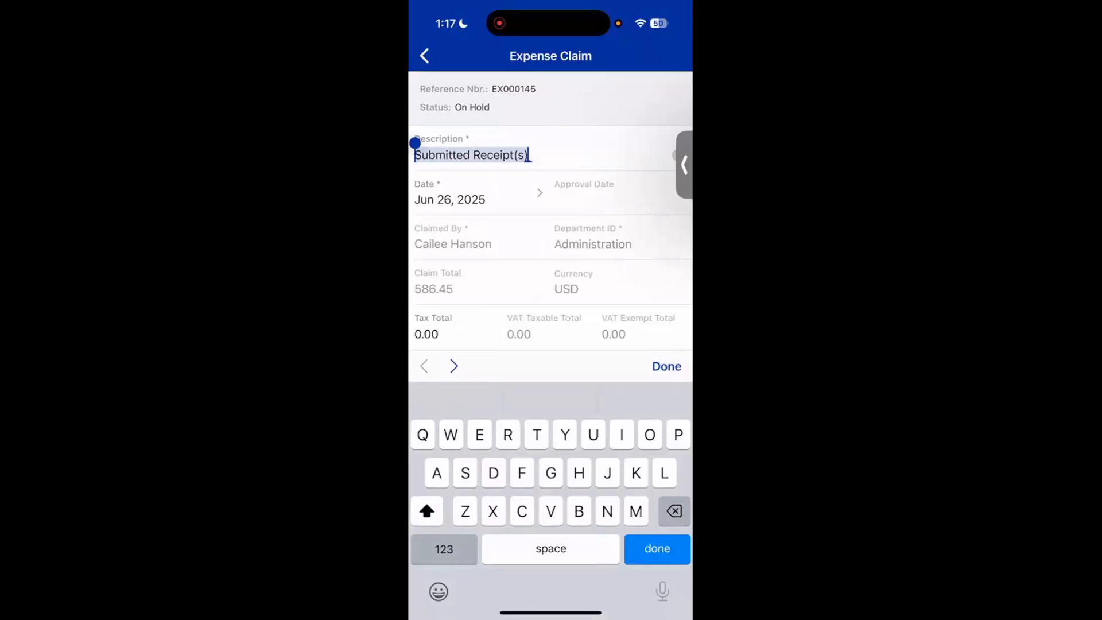
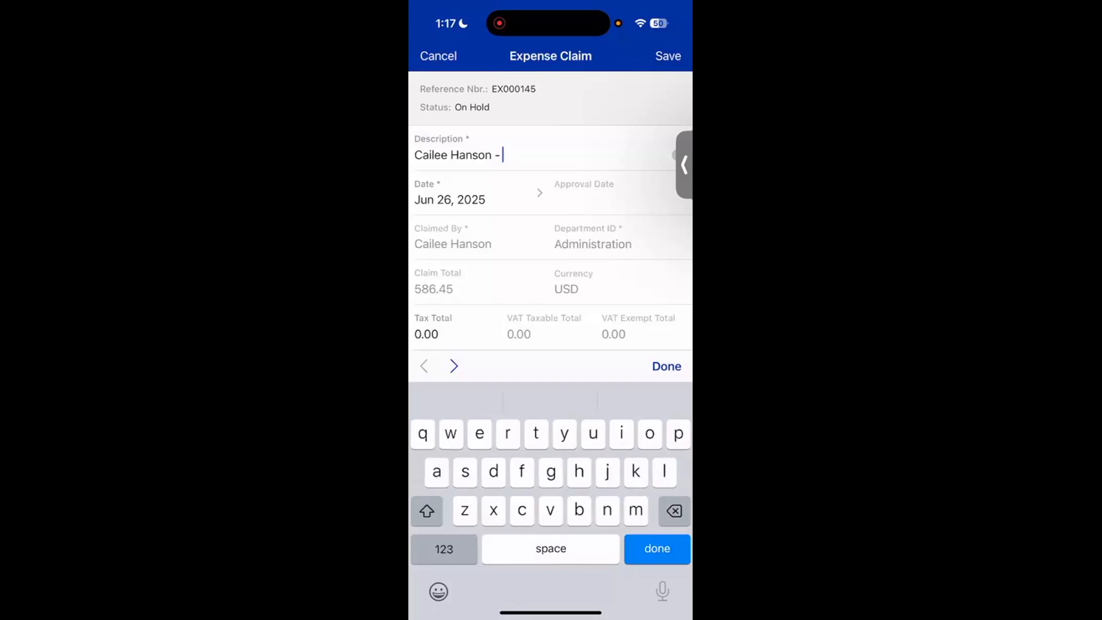
type("June Receipts")
key("Return")
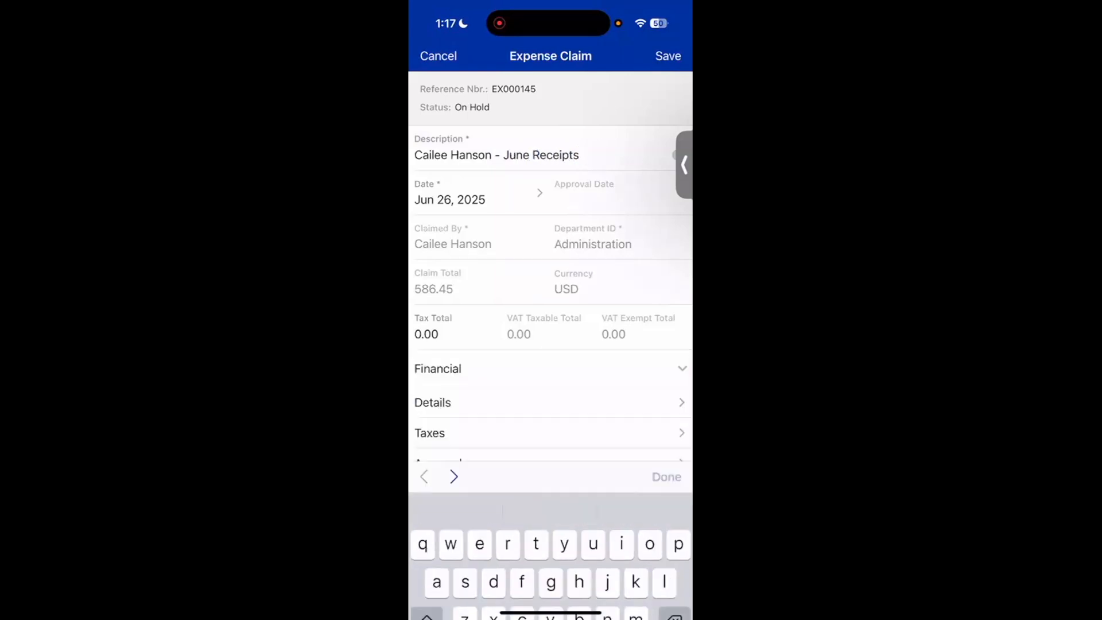
- Review the receipts included in the claim's Details and save the expense claim
left_click(436, 402)
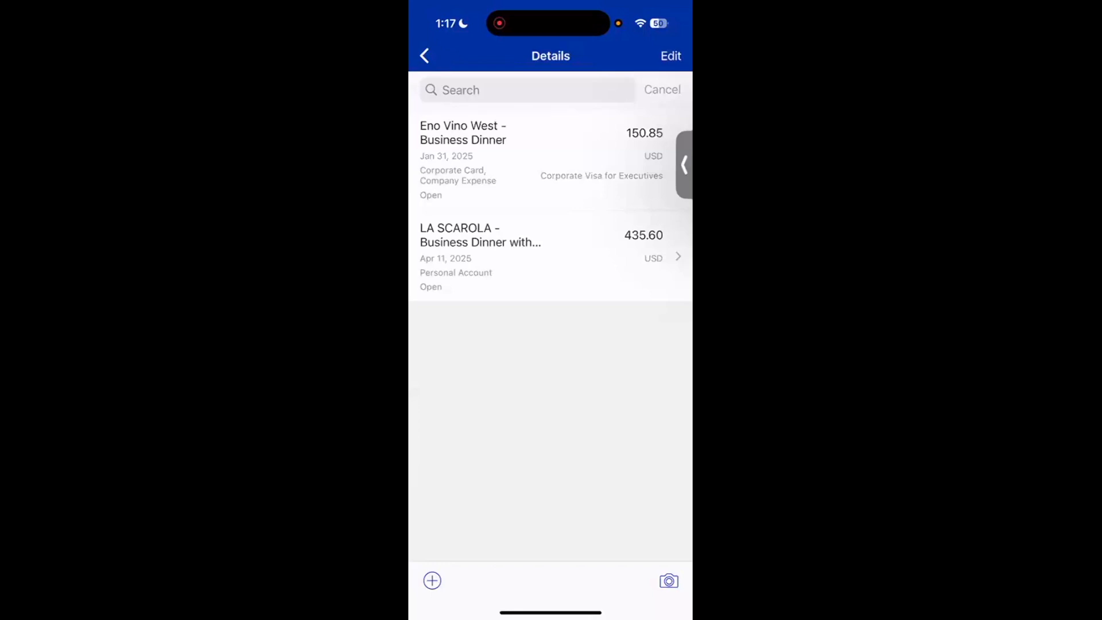
left_click(424, 56)
scroll(550, 304, "up", 1)
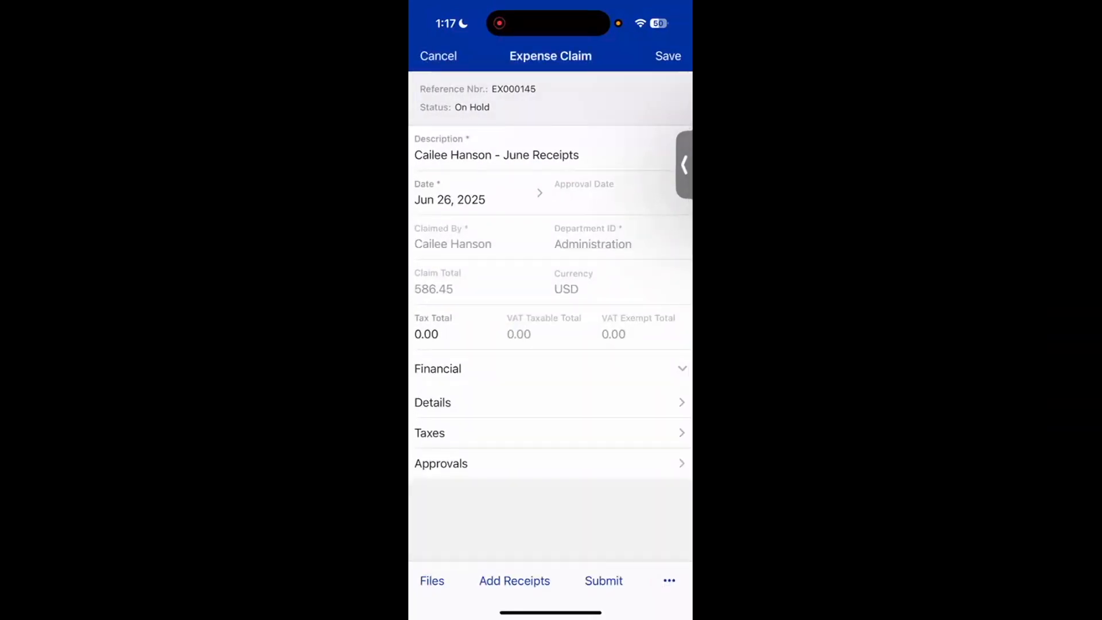
left_click(433, 402)
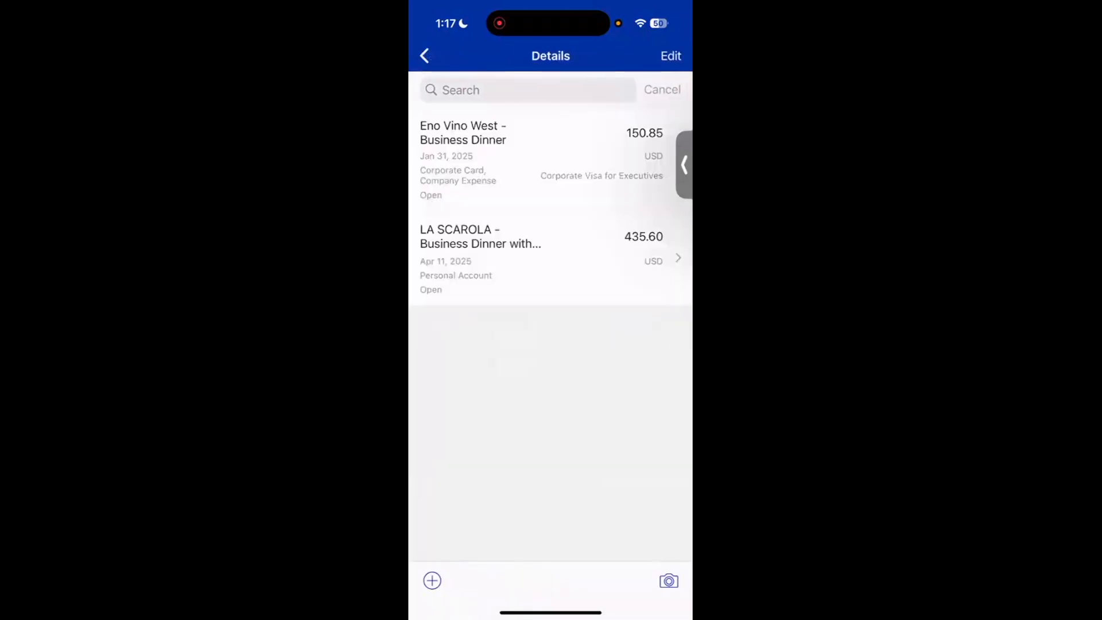
left_click(424, 56)
left_click(670, 56)
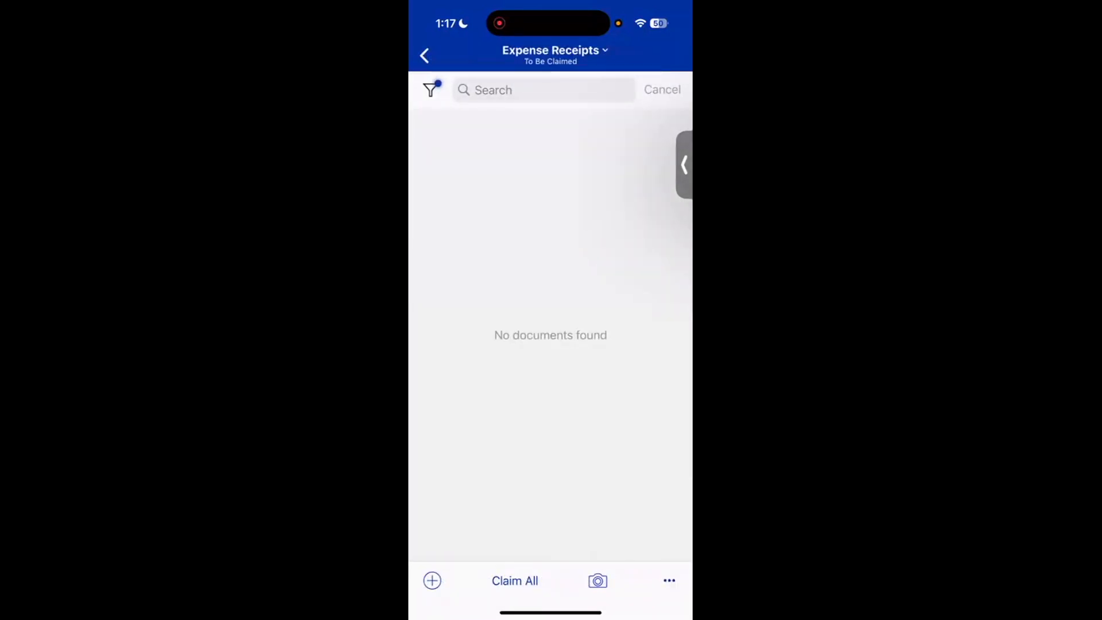
- Open the June Receipts claim from Expense Claims, submit it for approval and view its approvals
left_click(424, 55)
left_click(475, 421)
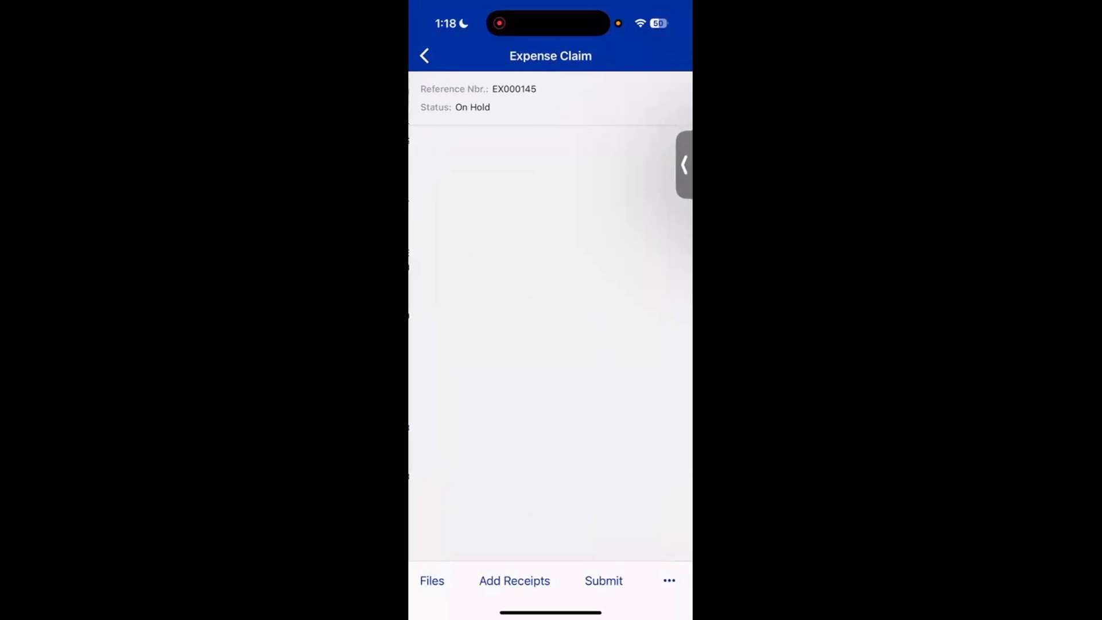
left_click(603, 580)
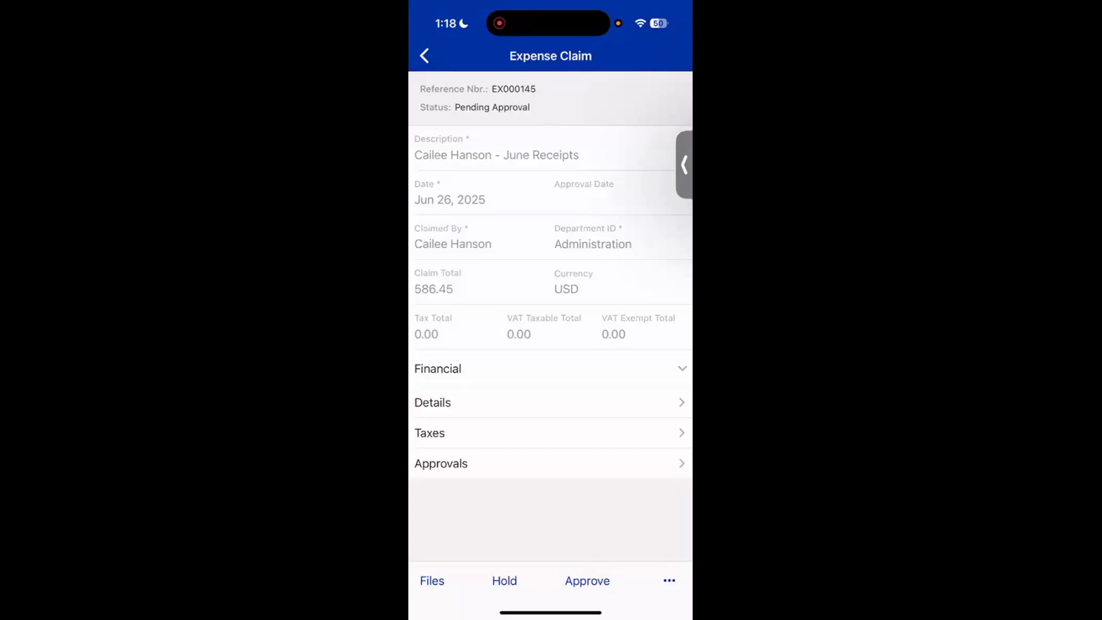
left_click(441, 462)
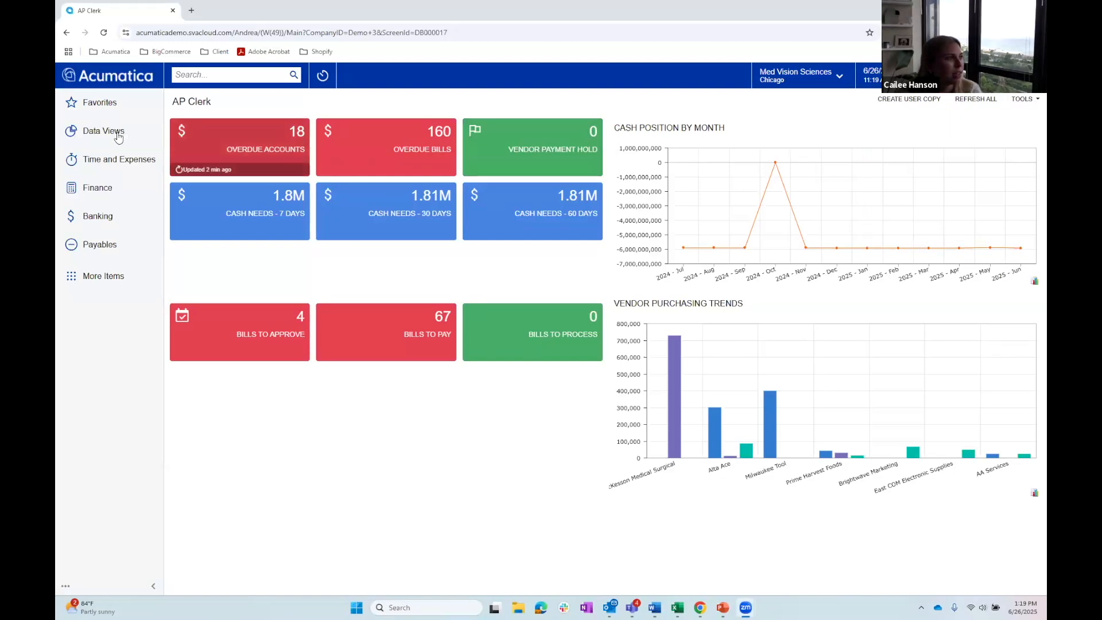
- Switch to Acumatica in the browser, open Approvals under Time and Expenses and review the pending documents
left_click(113, 167)
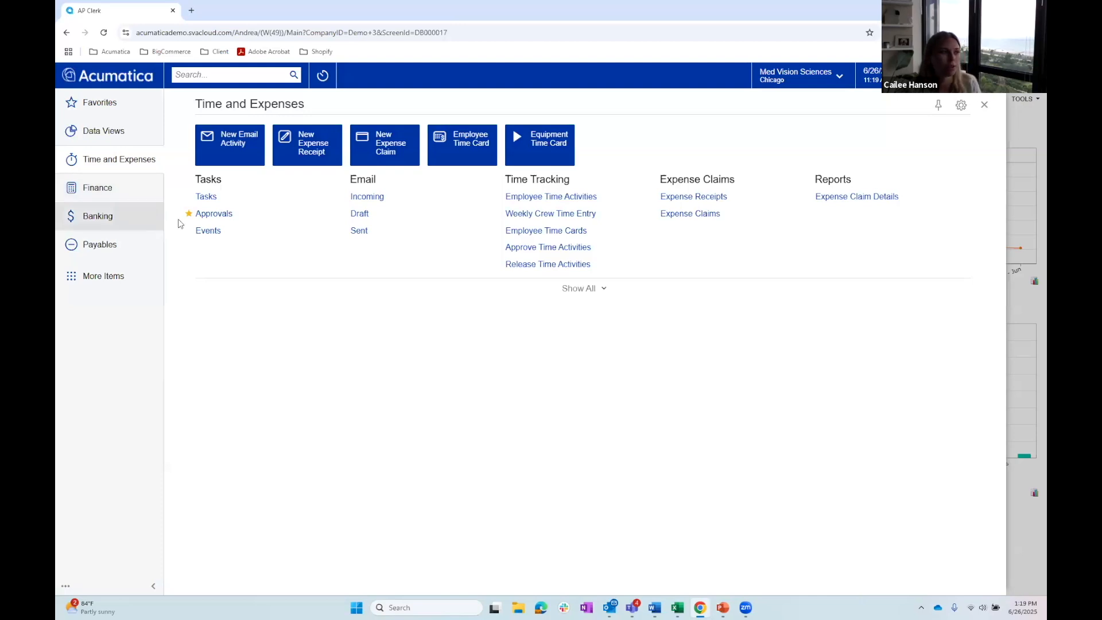
left_click(217, 215)
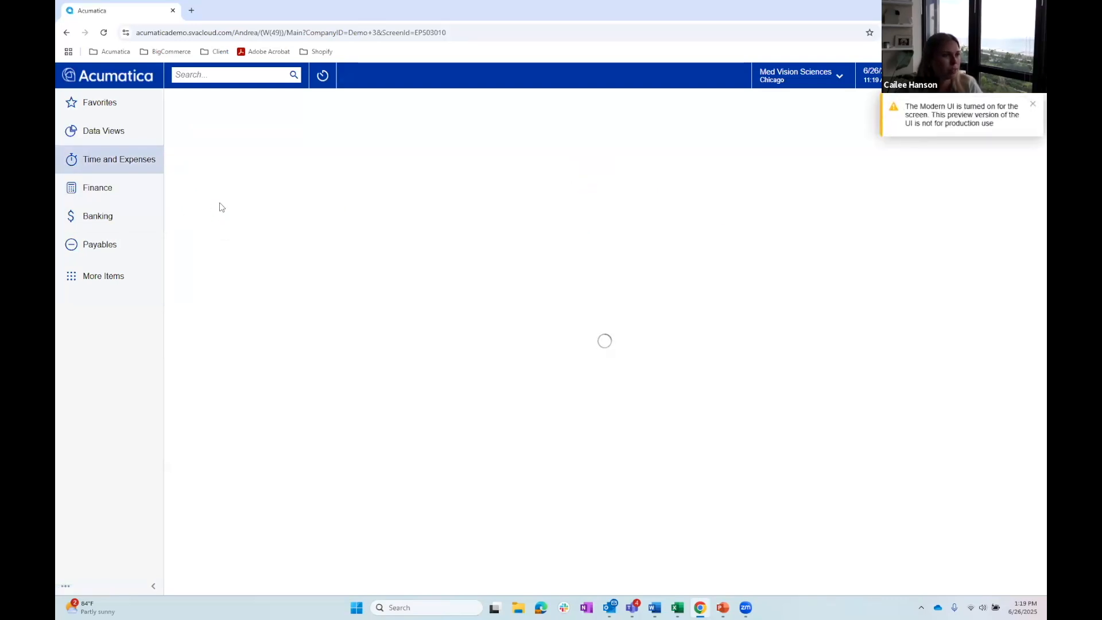
left_click(1029, 108)
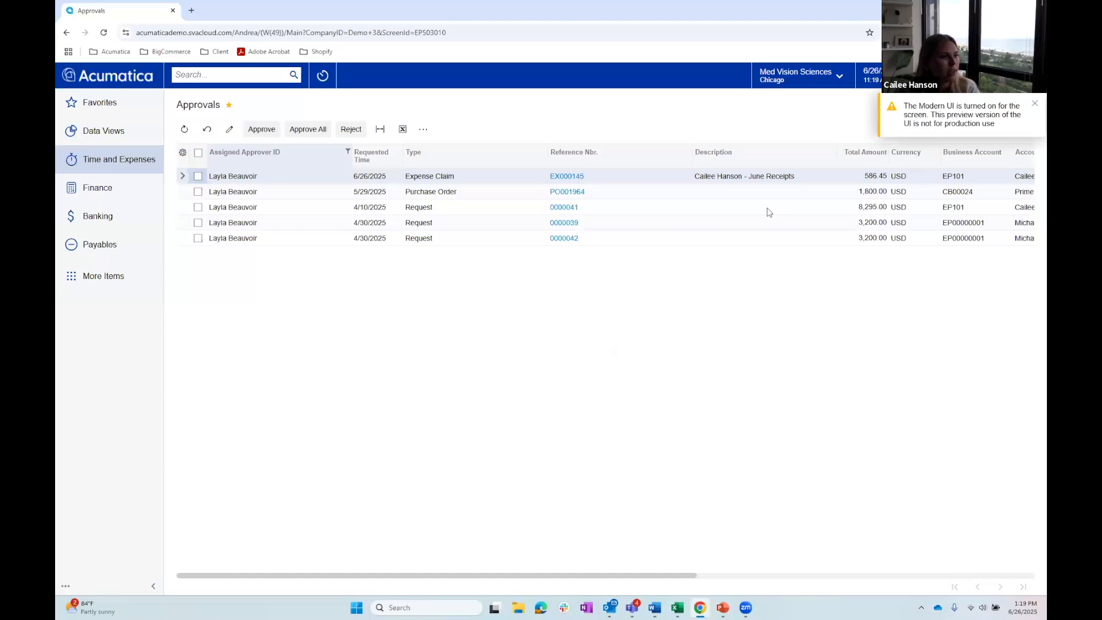
left_click_drag(516, 576, 564, 577)
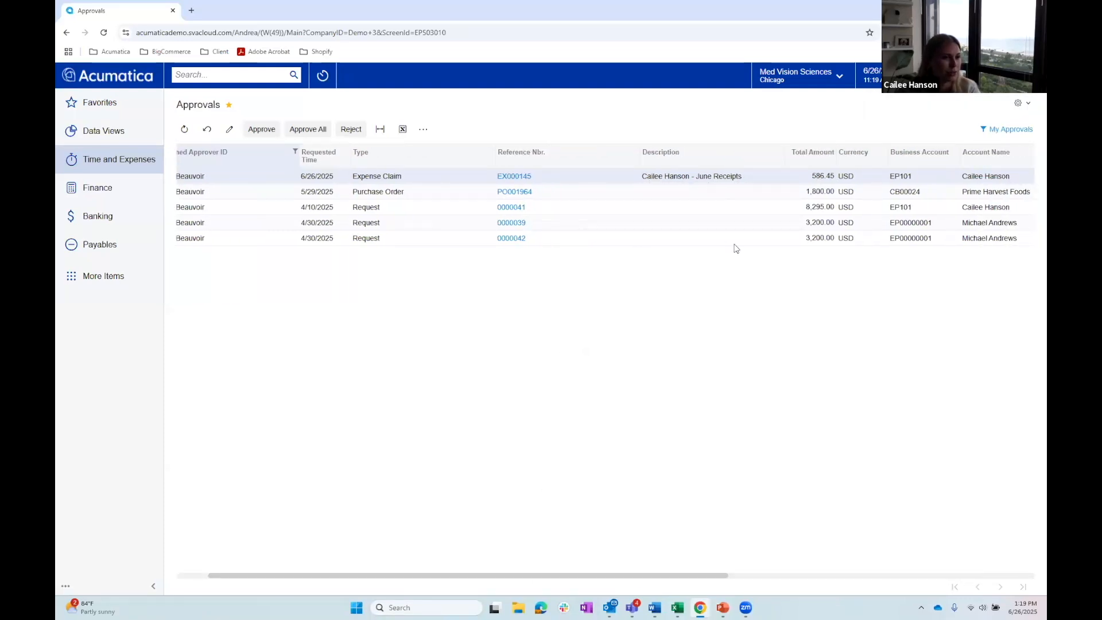
left_click_drag(637, 576, 605, 577)
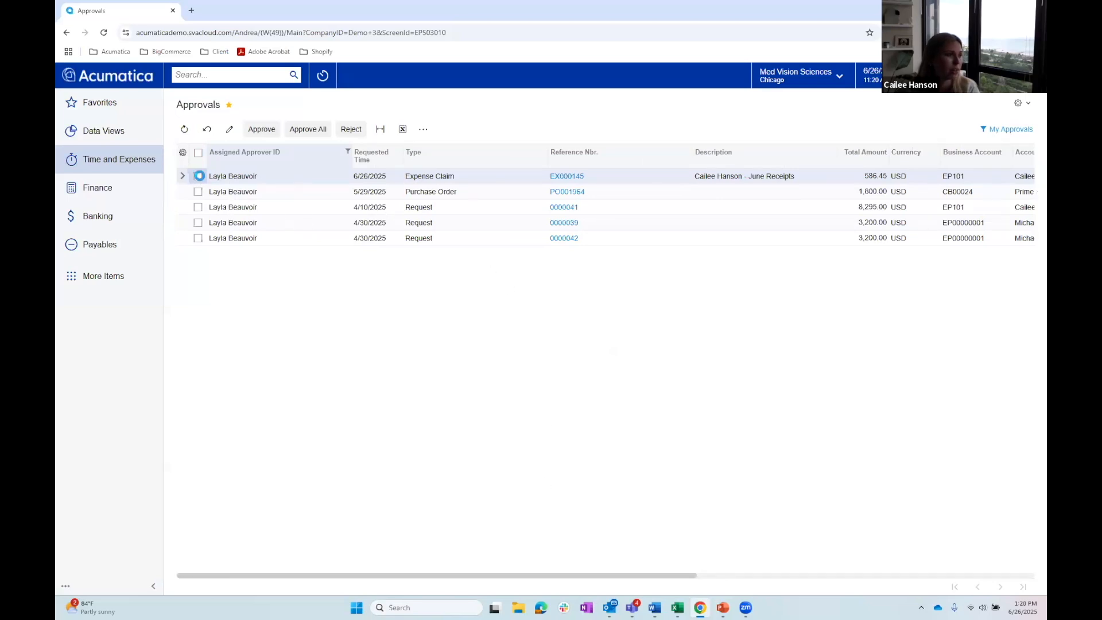
left_click(197, 153)
left_click(198, 153)
left_click(198, 177)
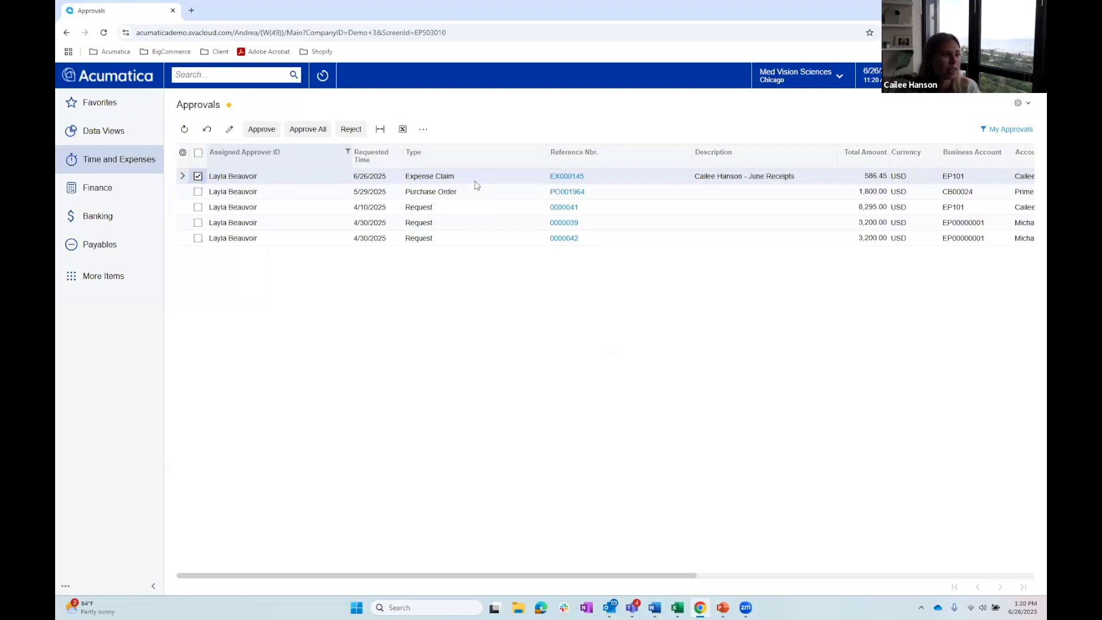
left_click(197, 178)
- Open the June Receipts expense claim from Approvals and view the receipt image attached to the Eno Vino West line
left_click(571, 179)
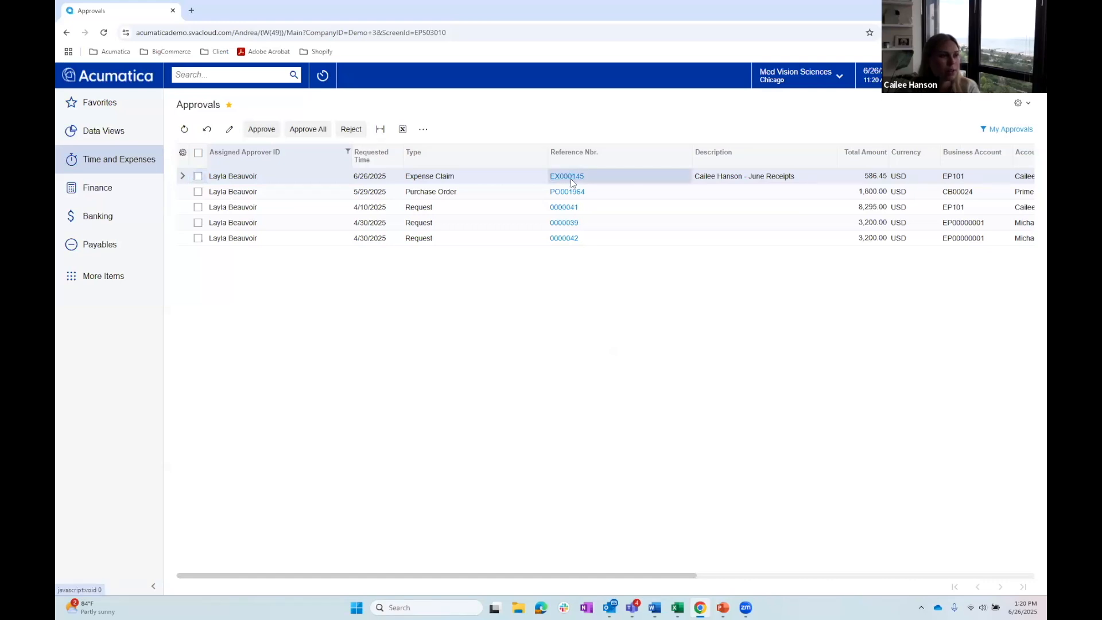
left_click(571, 180)
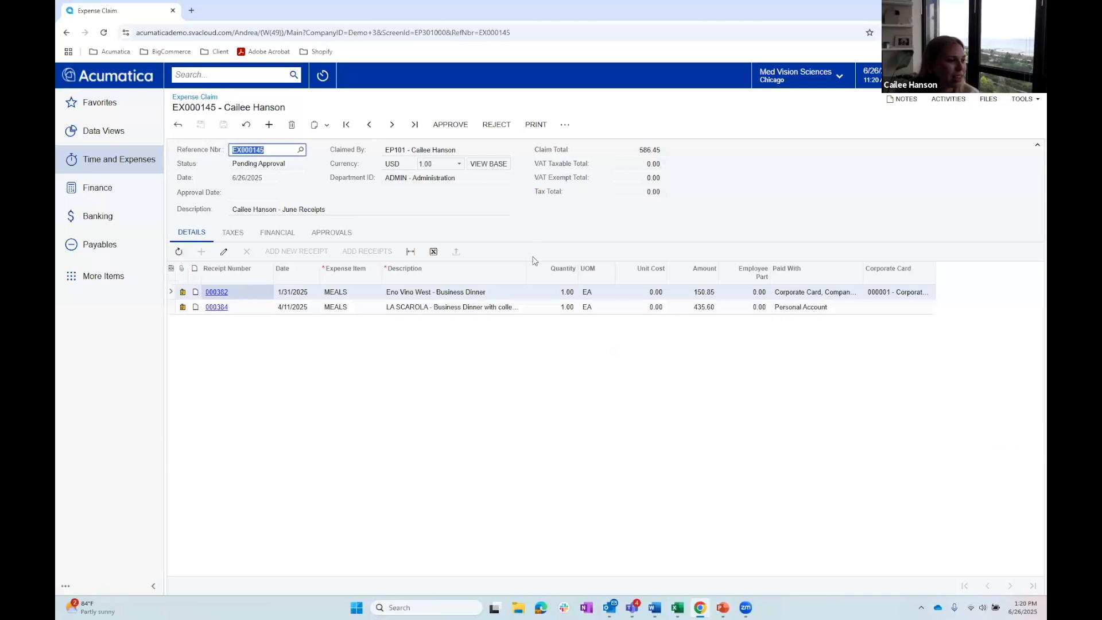
left_click(461, 309)
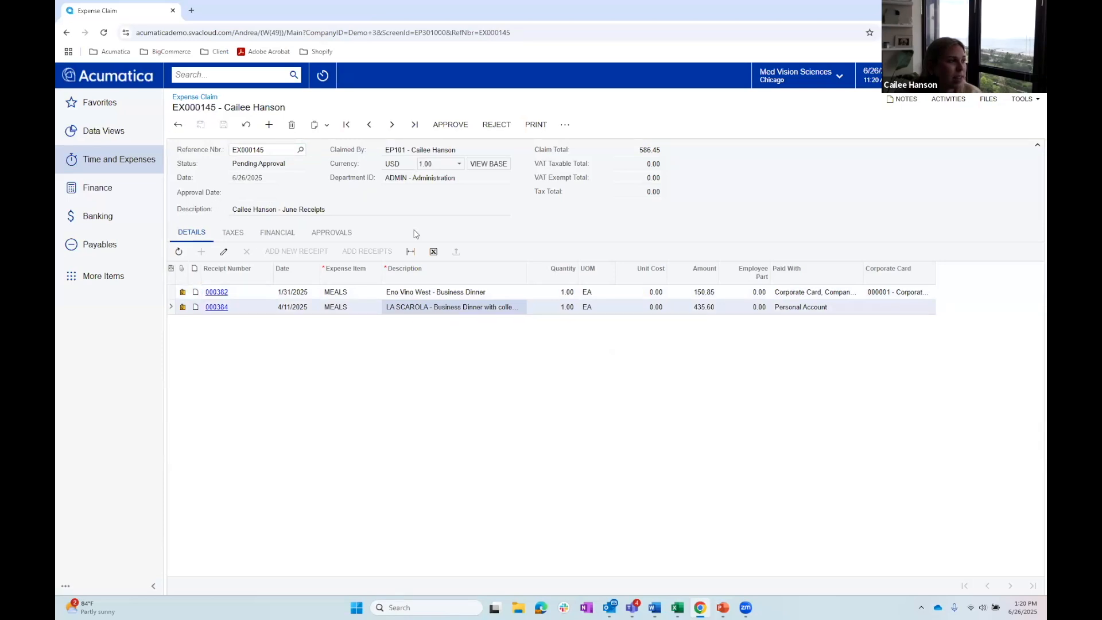
left_click(183, 293)
left_click(479, 286)
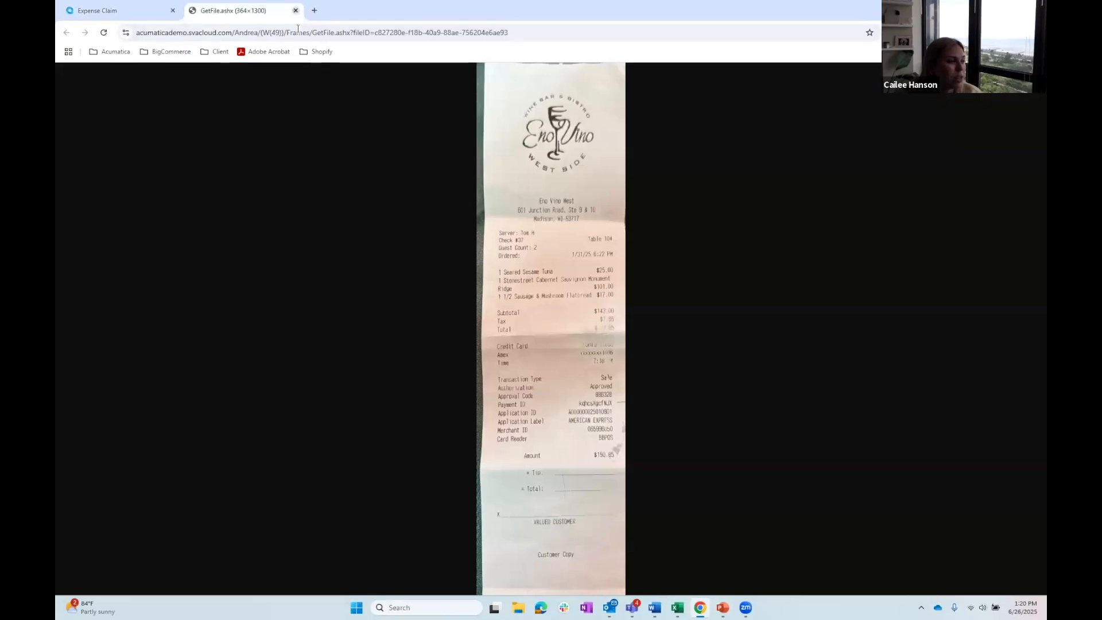
left_click(295, 11)
left_click(773, 212)
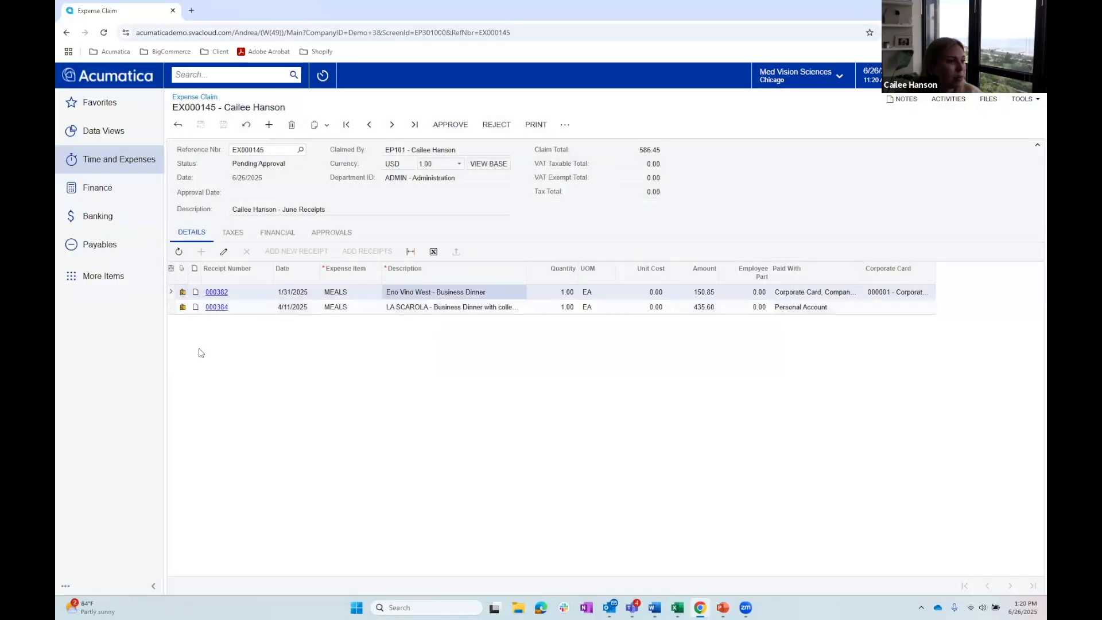
- View the receipt image attached to the LA SCAROLA business dinner line, leaving the claim's details open
left_click(182, 306)
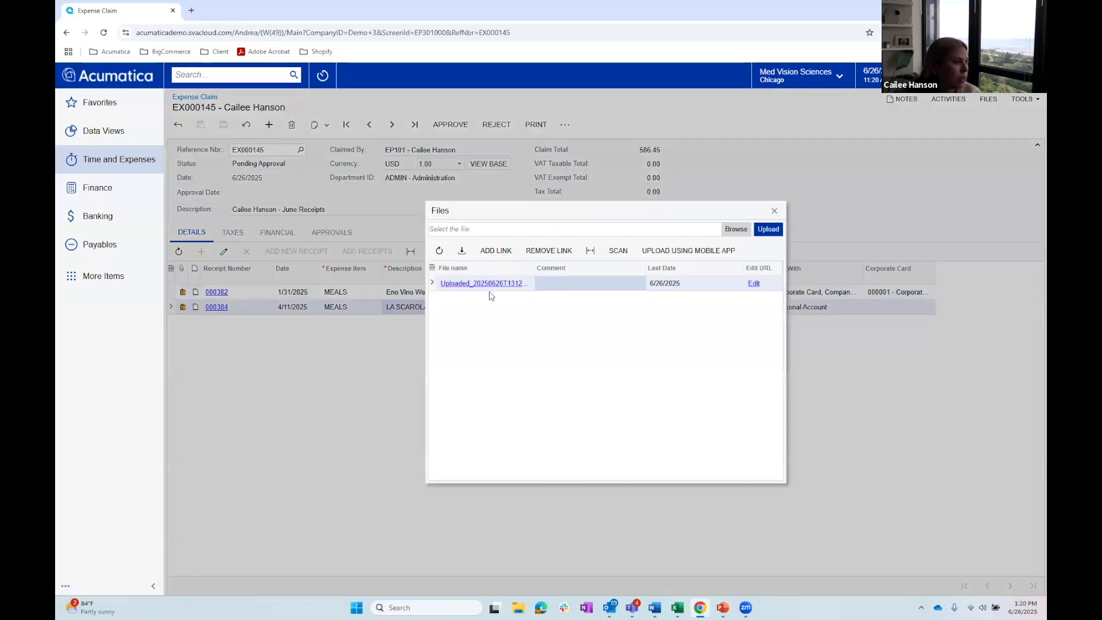
left_click(485, 287)
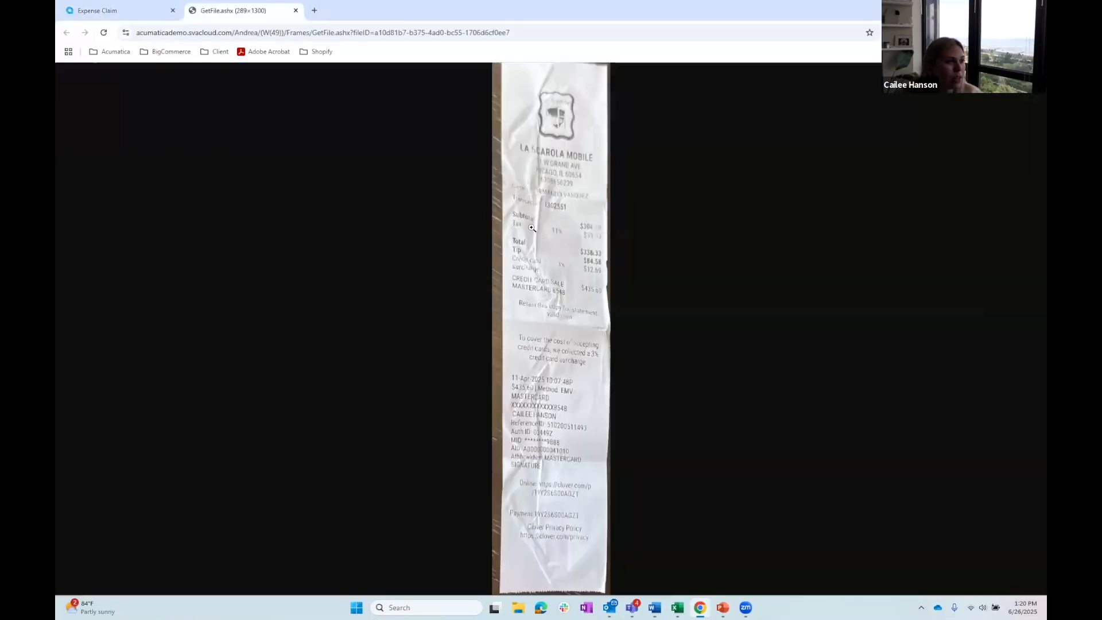
left_click(296, 11)
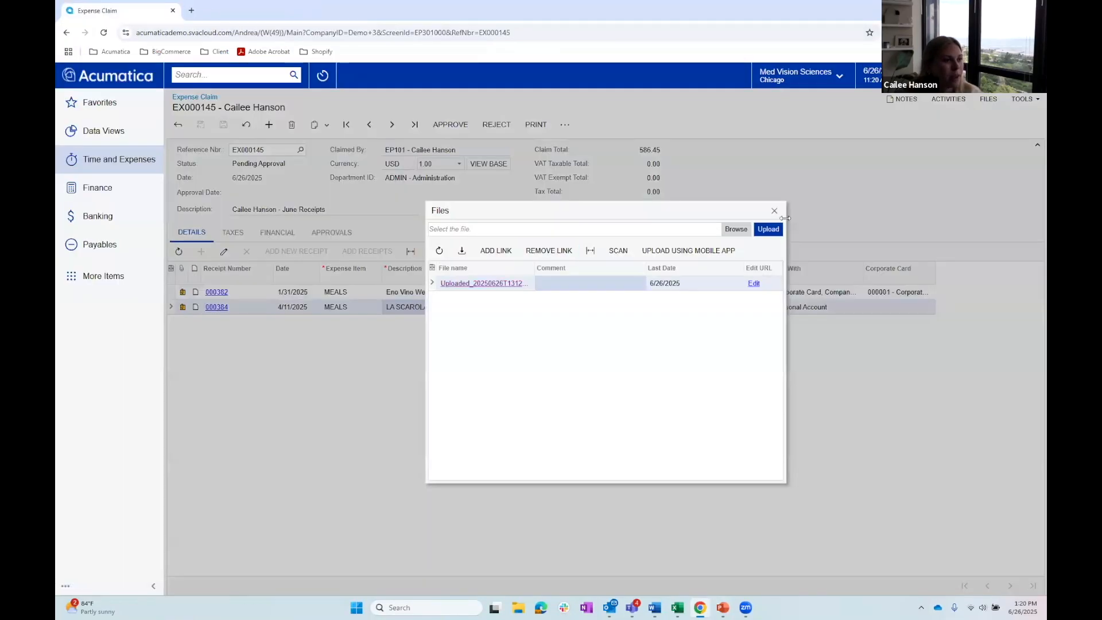
left_click(774, 213)
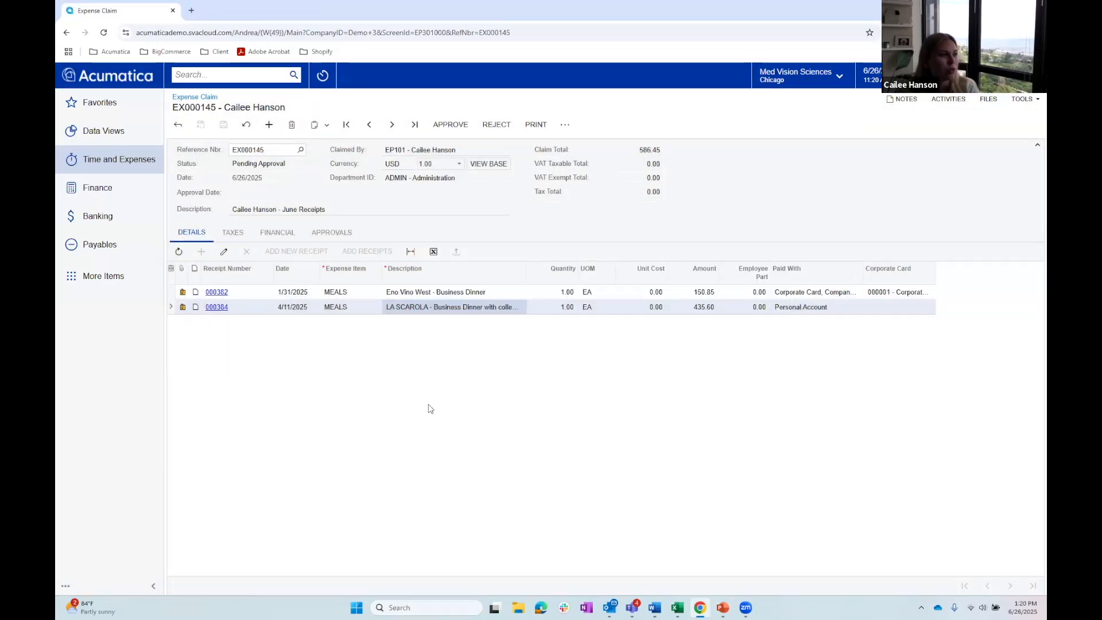
- Approve and release the June Receipts expense claim
left_click(441, 126)
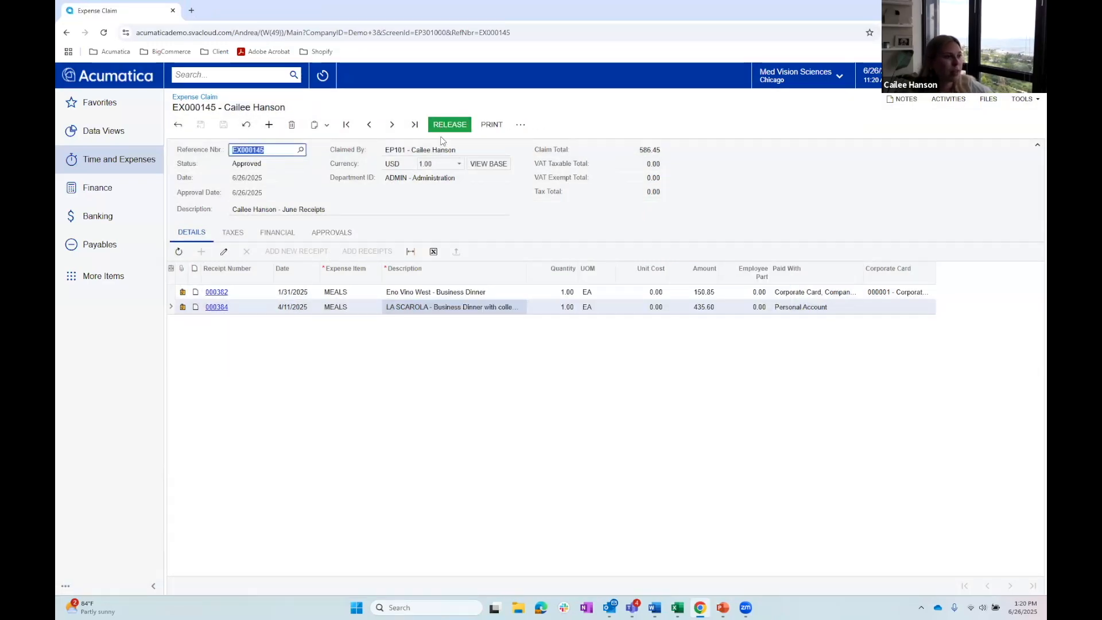
left_click(443, 125)
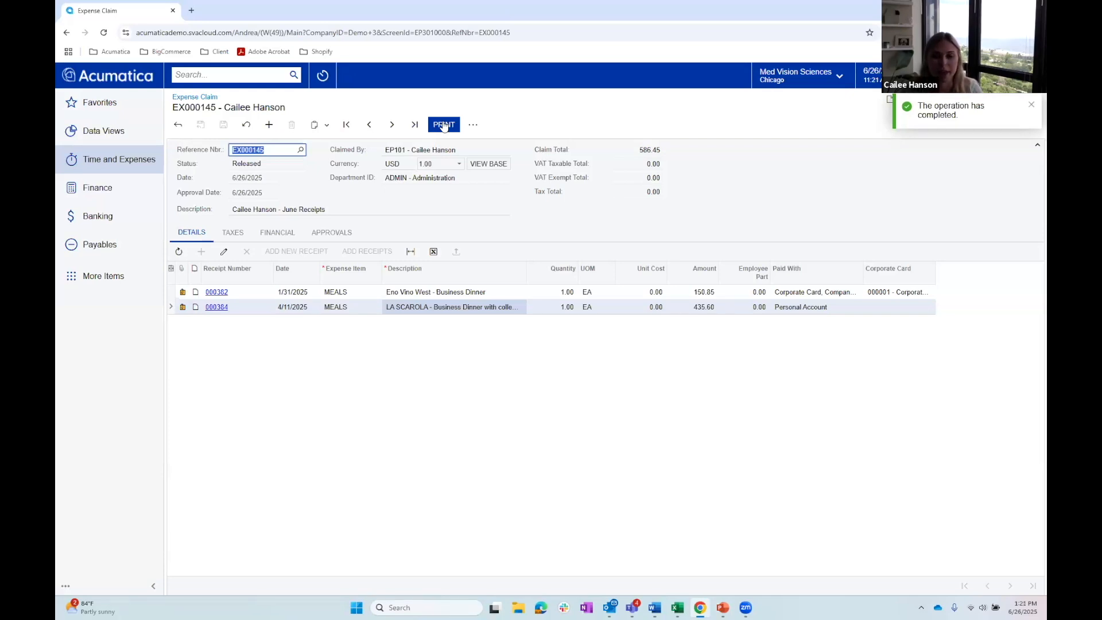
left_click(606, 229)
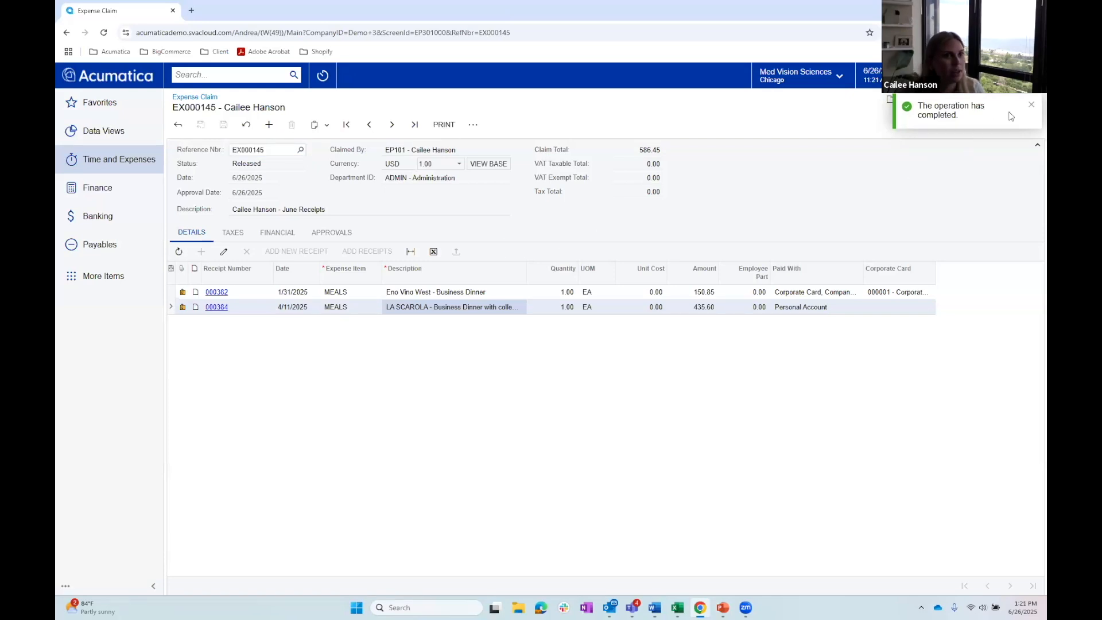
left_click(1030, 105)
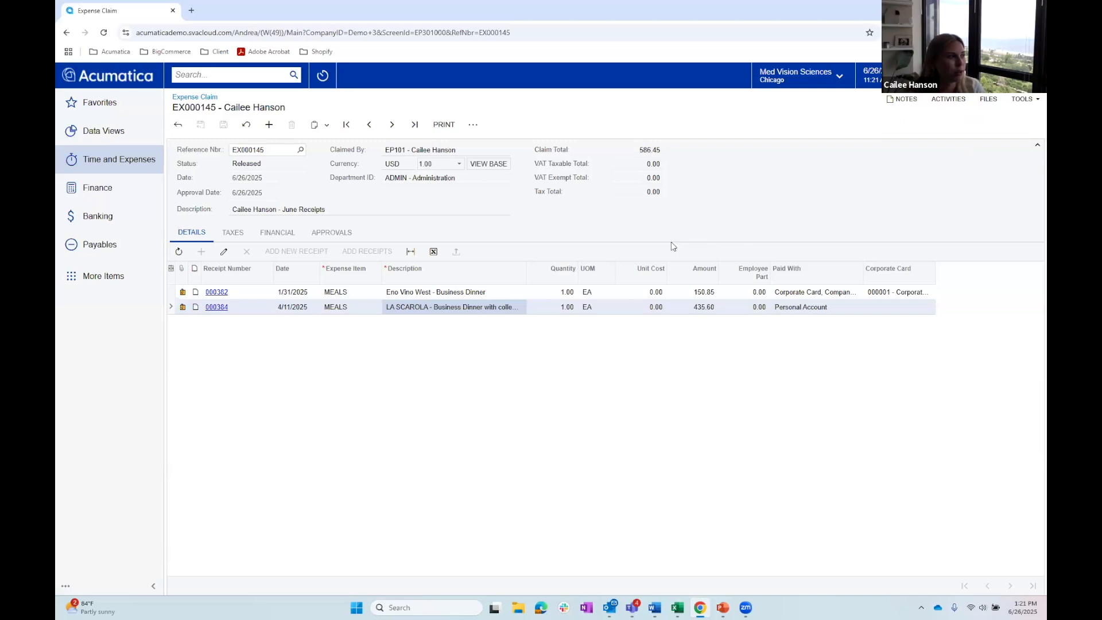
- Search for "approval", open Assignment and Approval Maps, and open the Expense claim approval map
left_click(225, 74)
type("a")
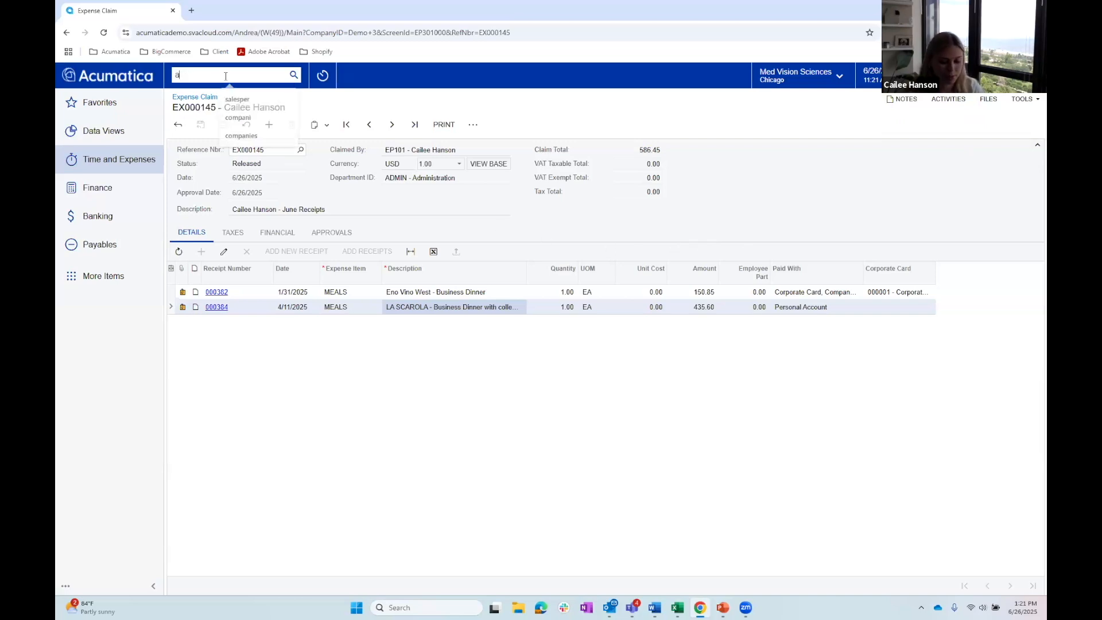
type("pproval")
key("Return")
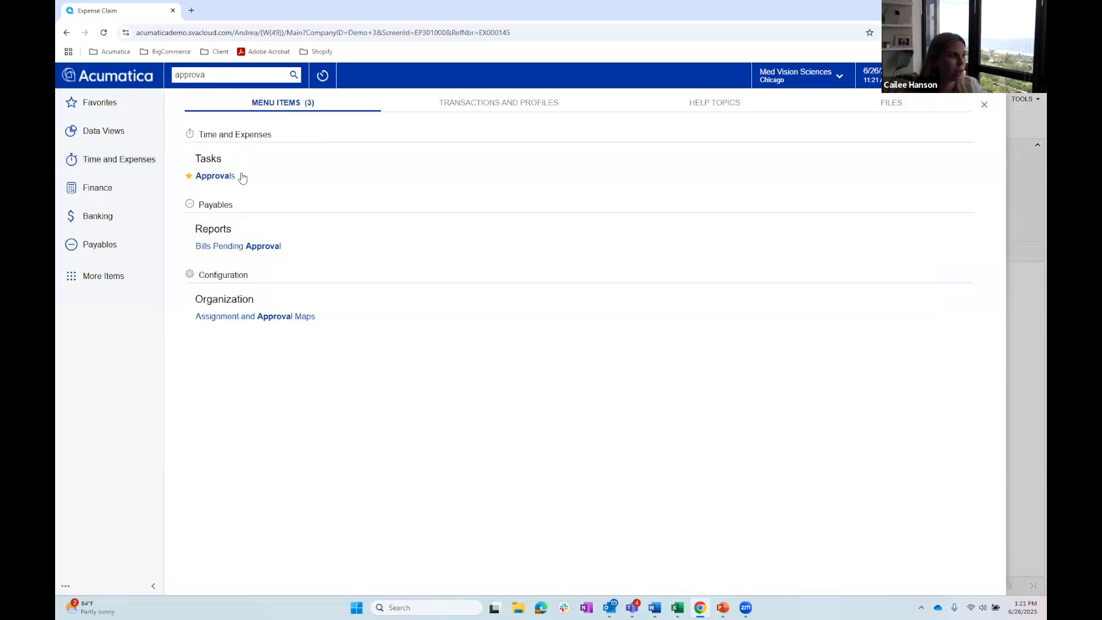
left_click(258, 318)
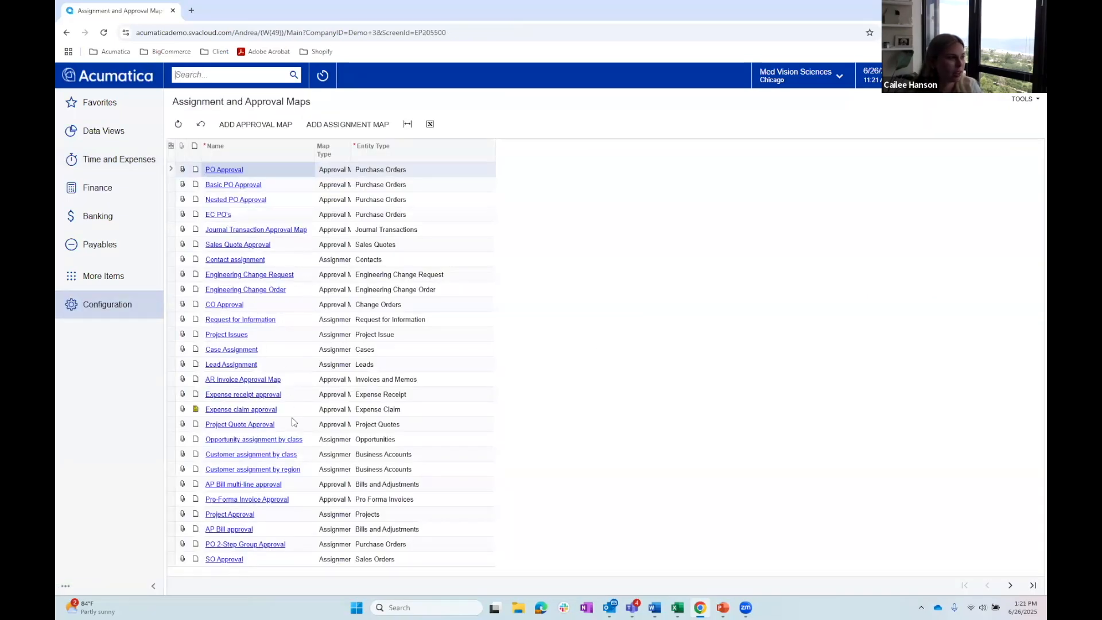
left_click(240, 409)
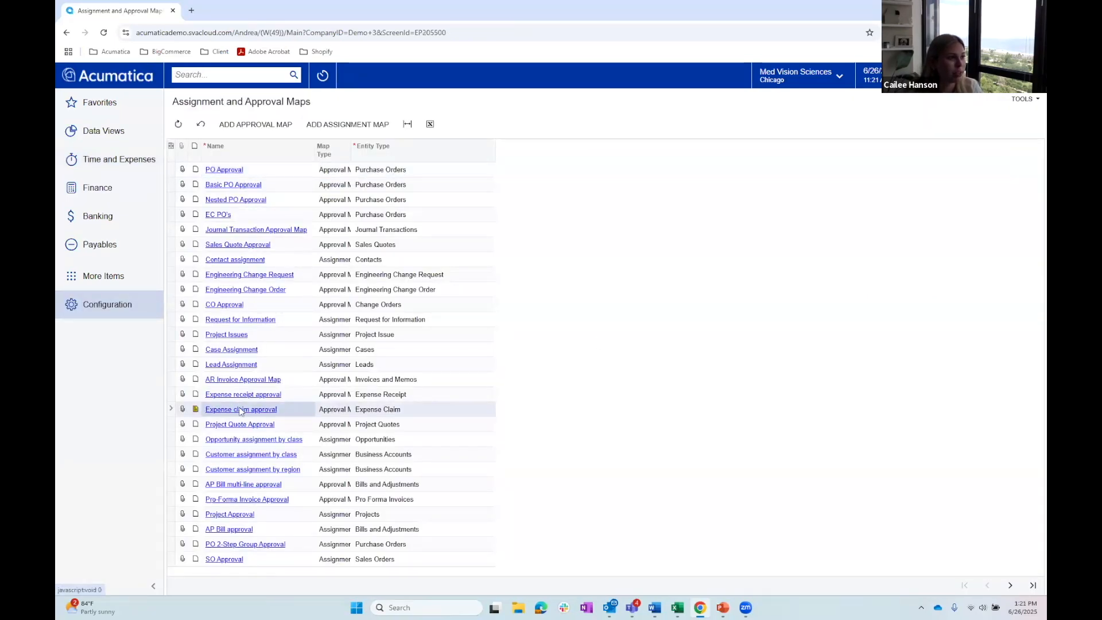
left_click(240, 410)
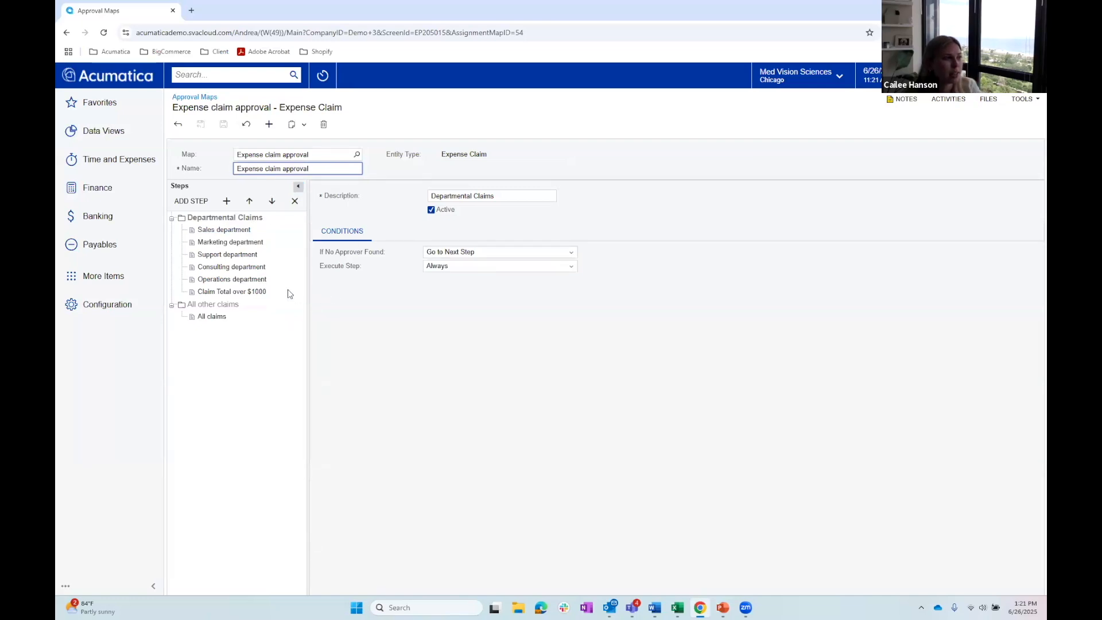
- Review the conditions and rule actions for the Sales, Marketing and Support department rules, and return to the list of maps
left_click(239, 229)
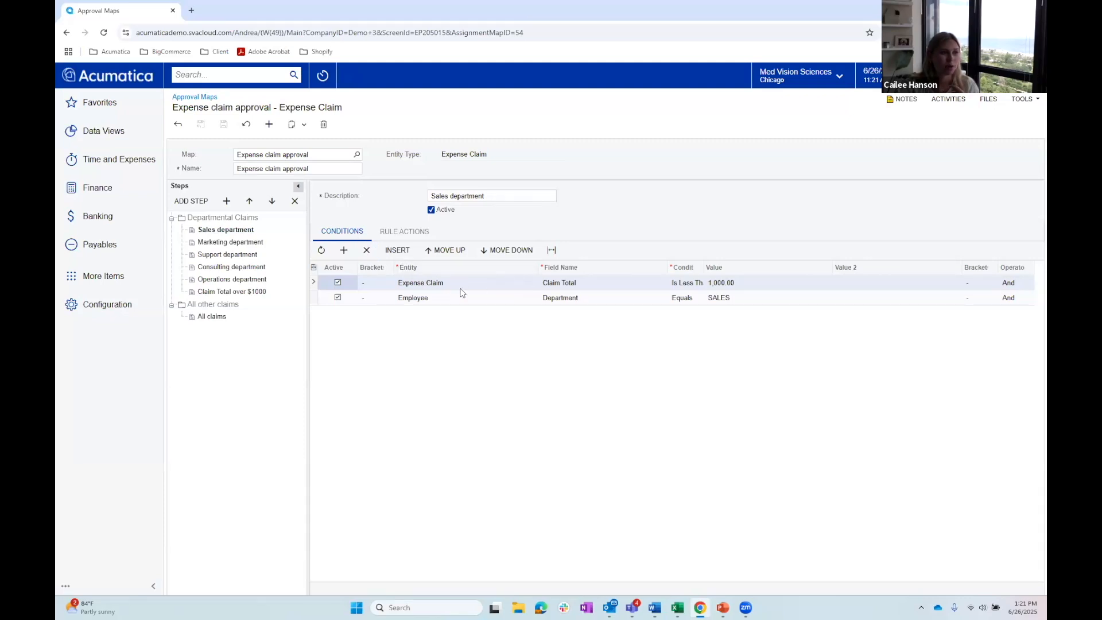
left_click(413, 236)
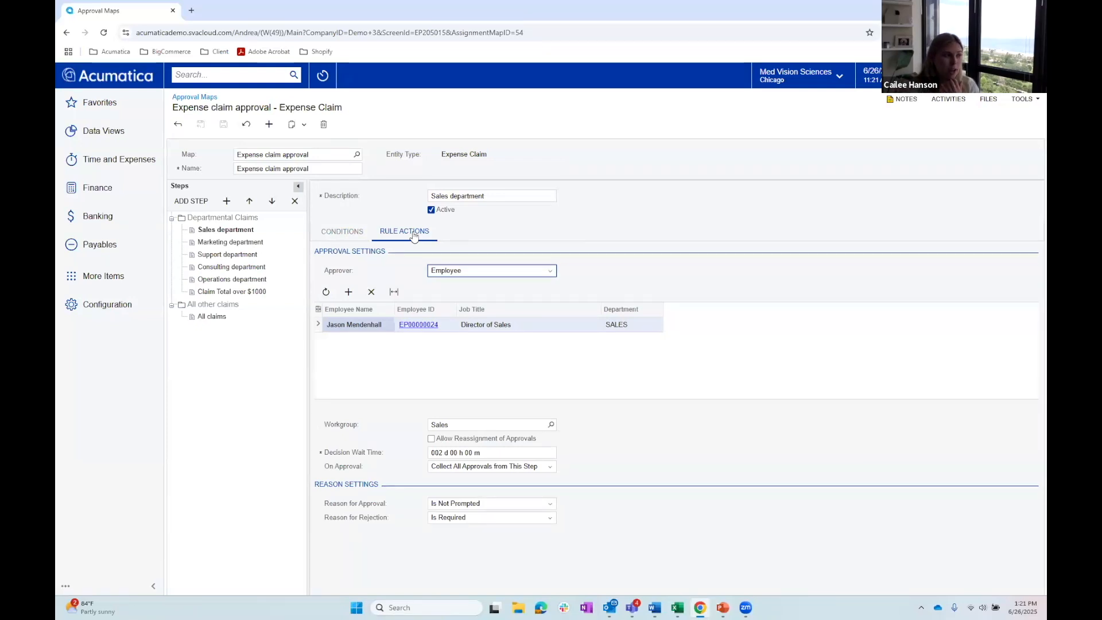
left_click(238, 243)
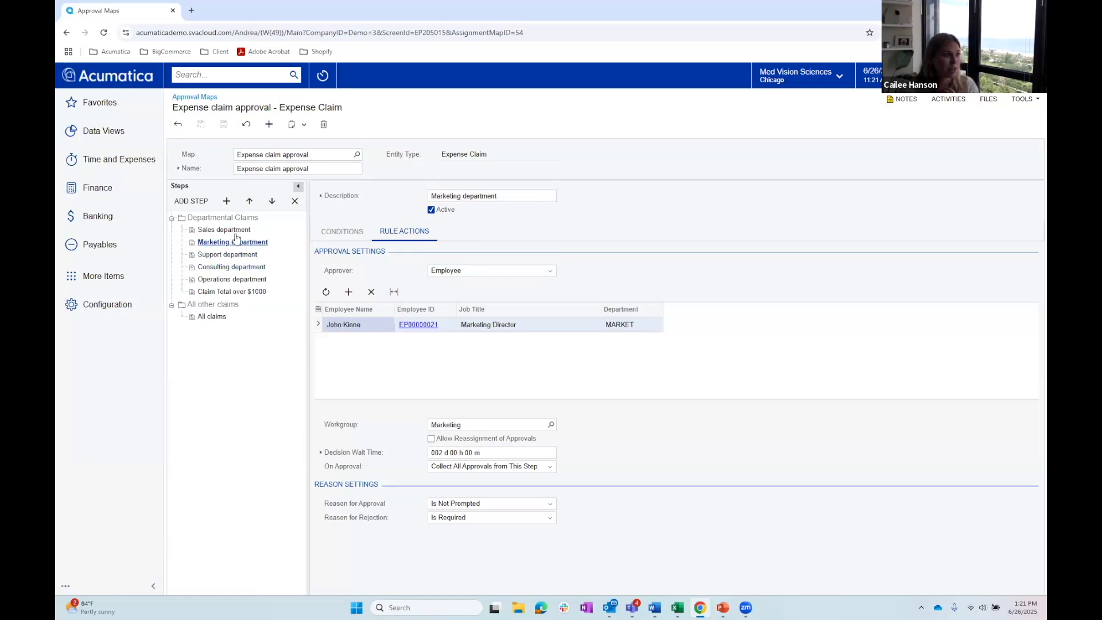
left_click(239, 255)
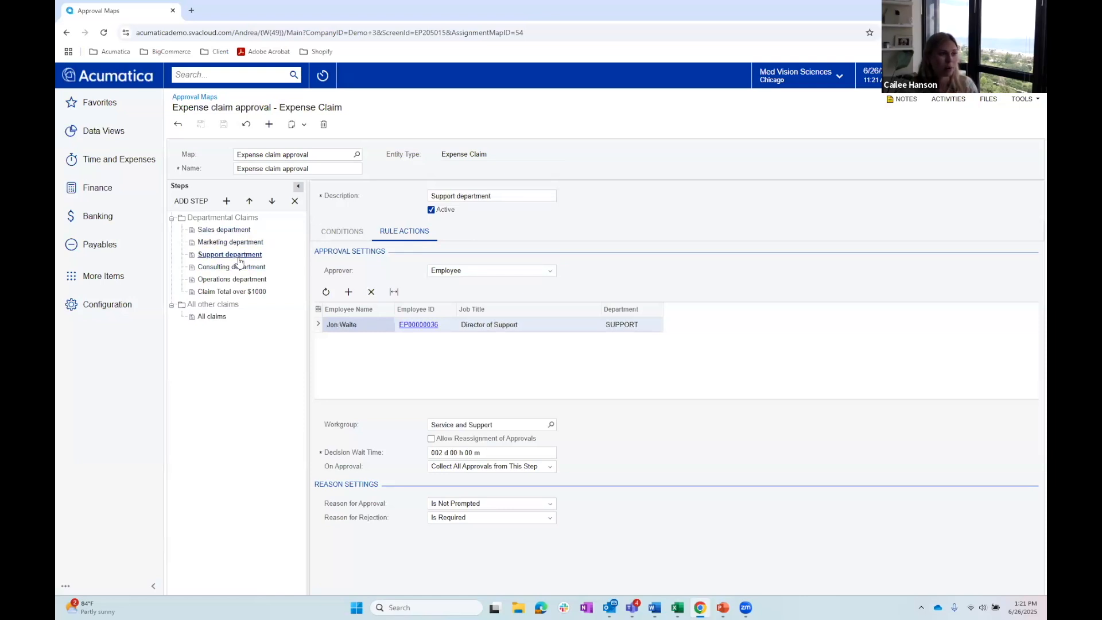
left_click(334, 235)
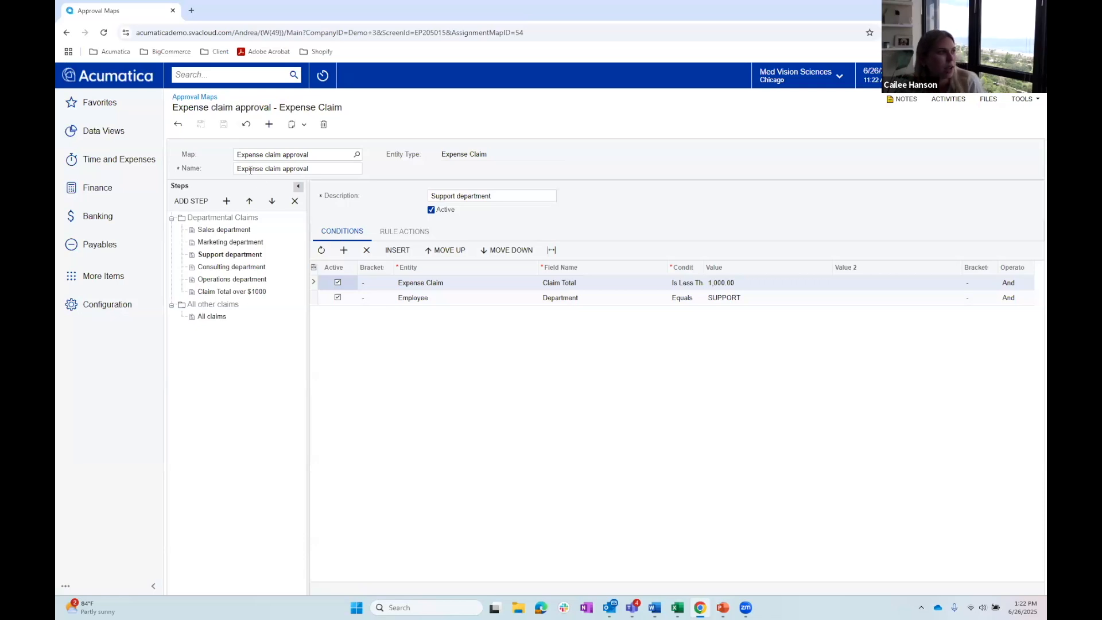
left_click(181, 125)
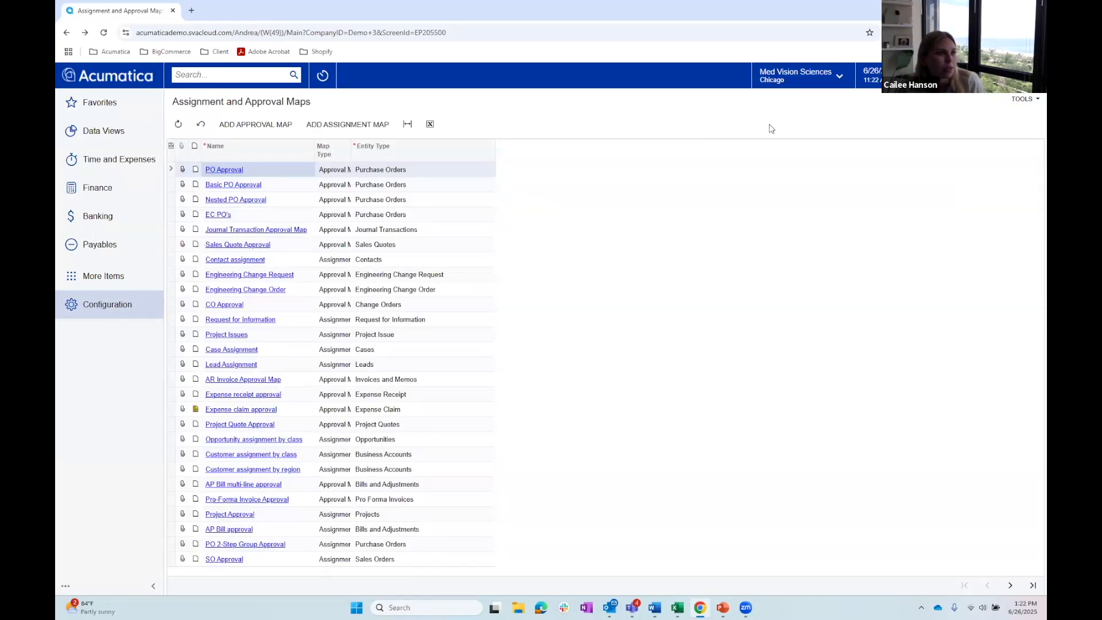
- Open Bills and Adjustments in Payables and view the open bill described as June Receipts
left_click(986, 75)
left_click(811, 113)
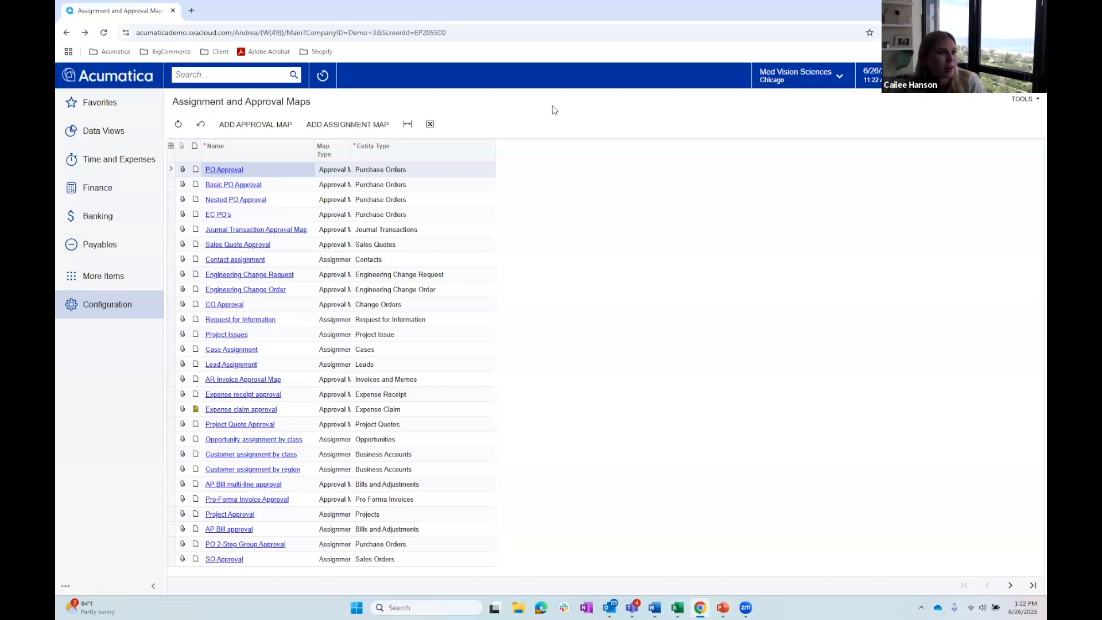
left_click(258, 75)
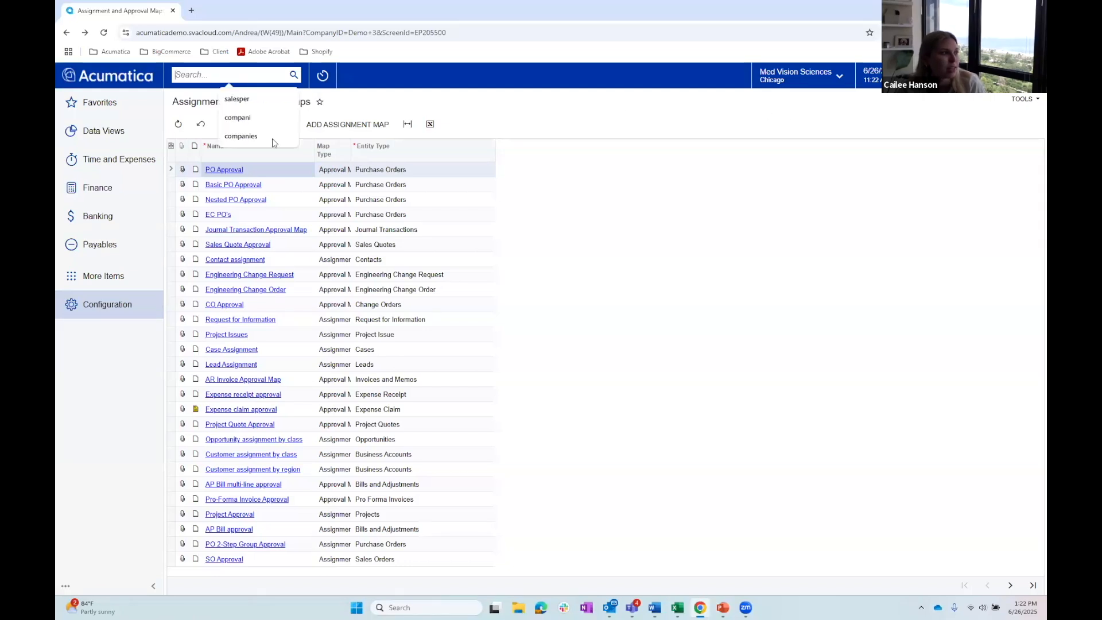
left_click(118, 244)
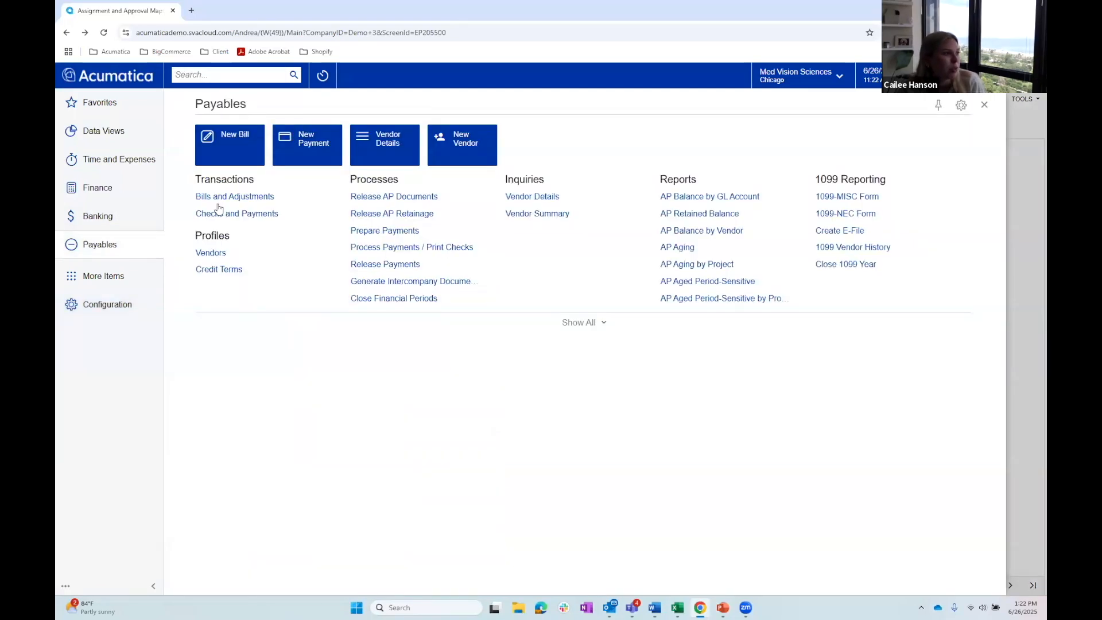
left_click(222, 196)
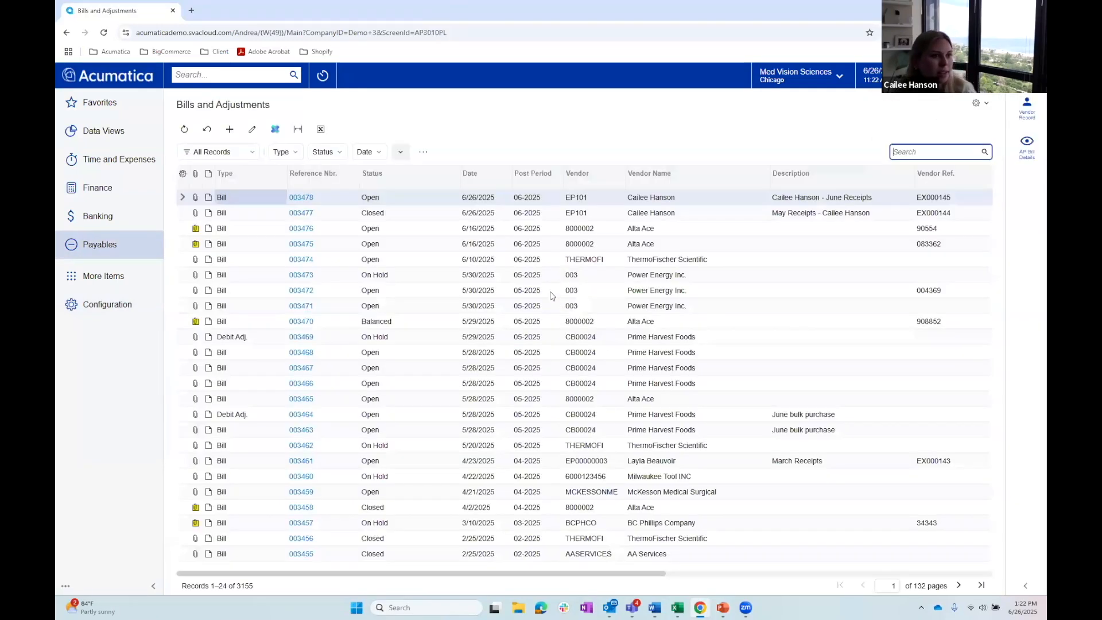
left_click(300, 198)
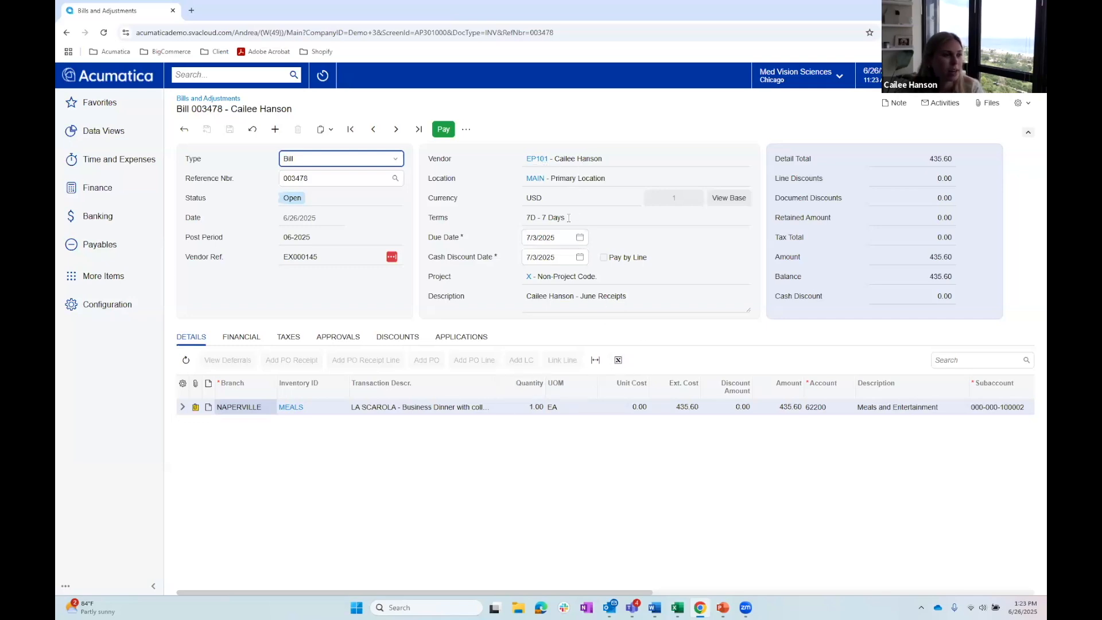
- Open the employee record of the bill's vendor in a maximized window and review its financial settings and delegates
left_click(539, 159)
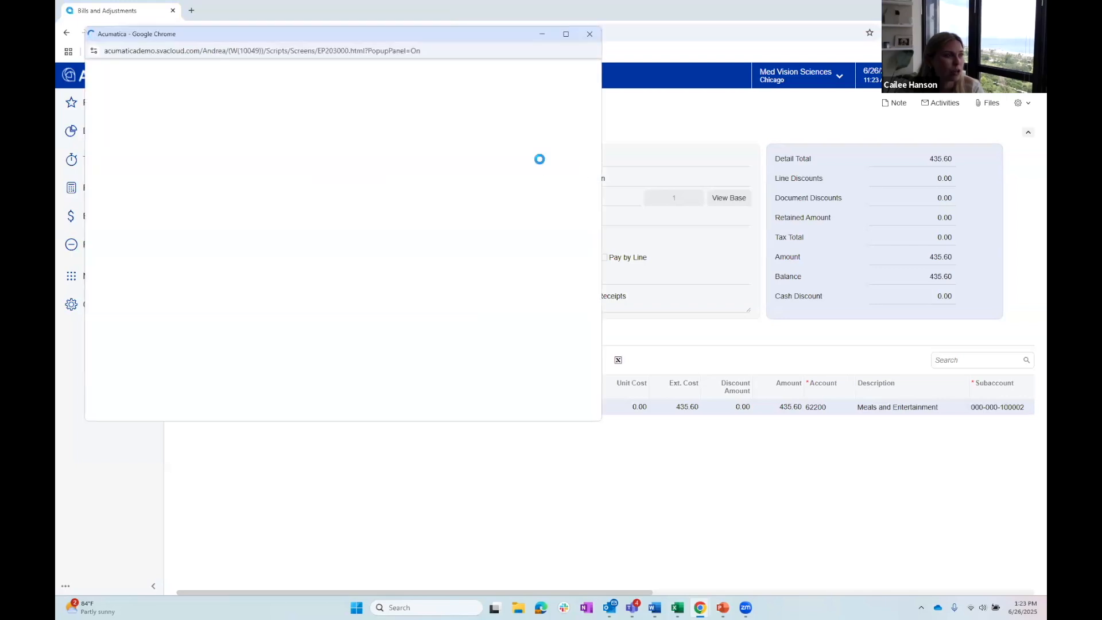
left_click(567, 35)
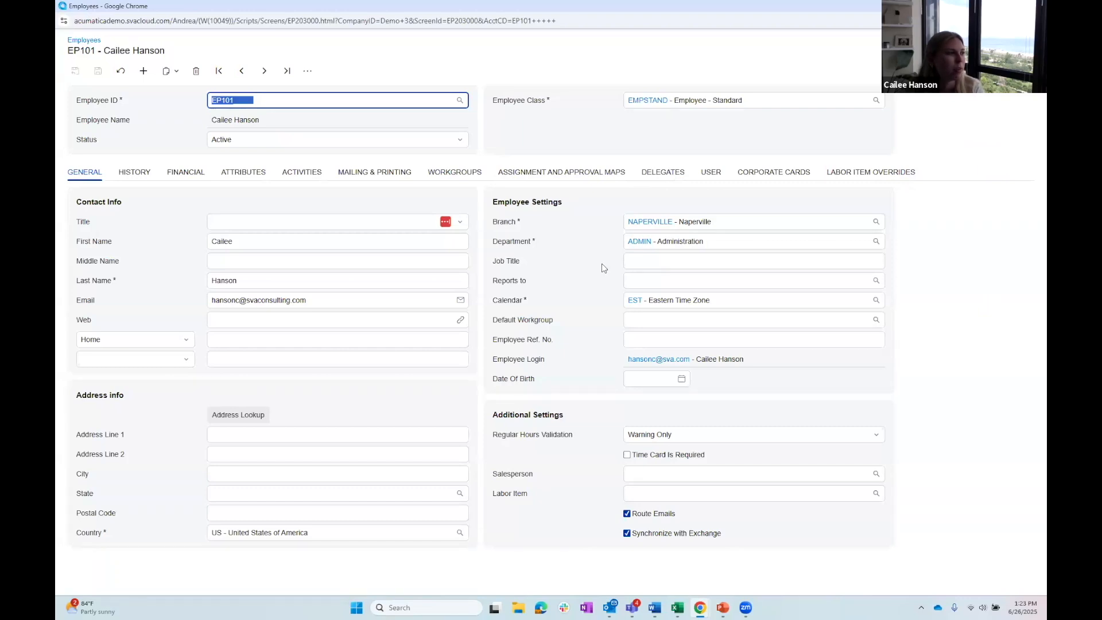
left_click(195, 170)
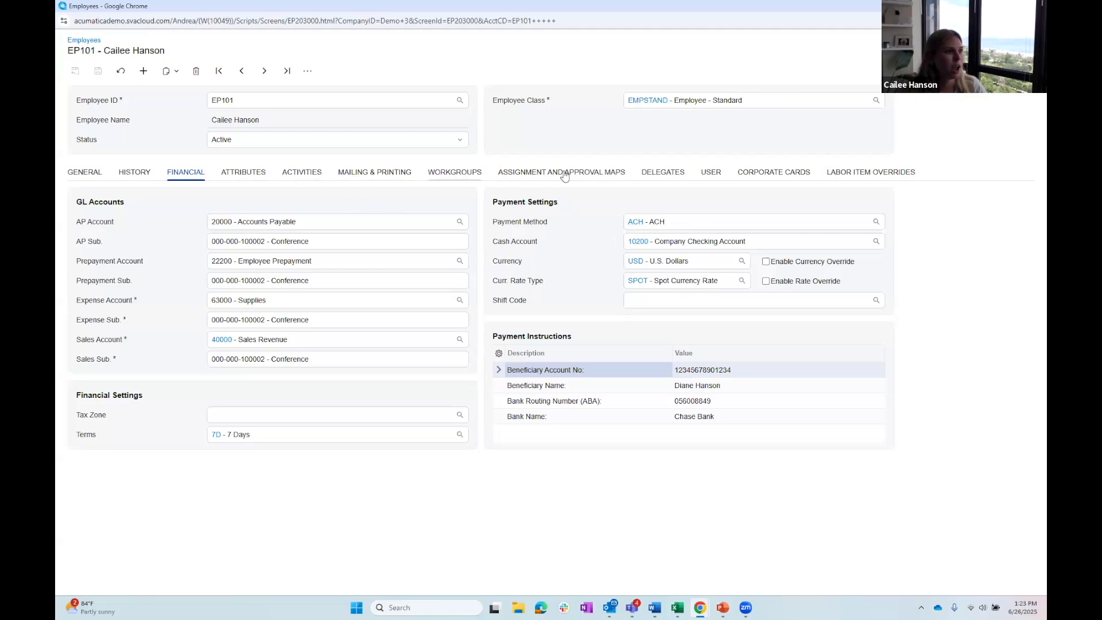
left_click(650, 172)
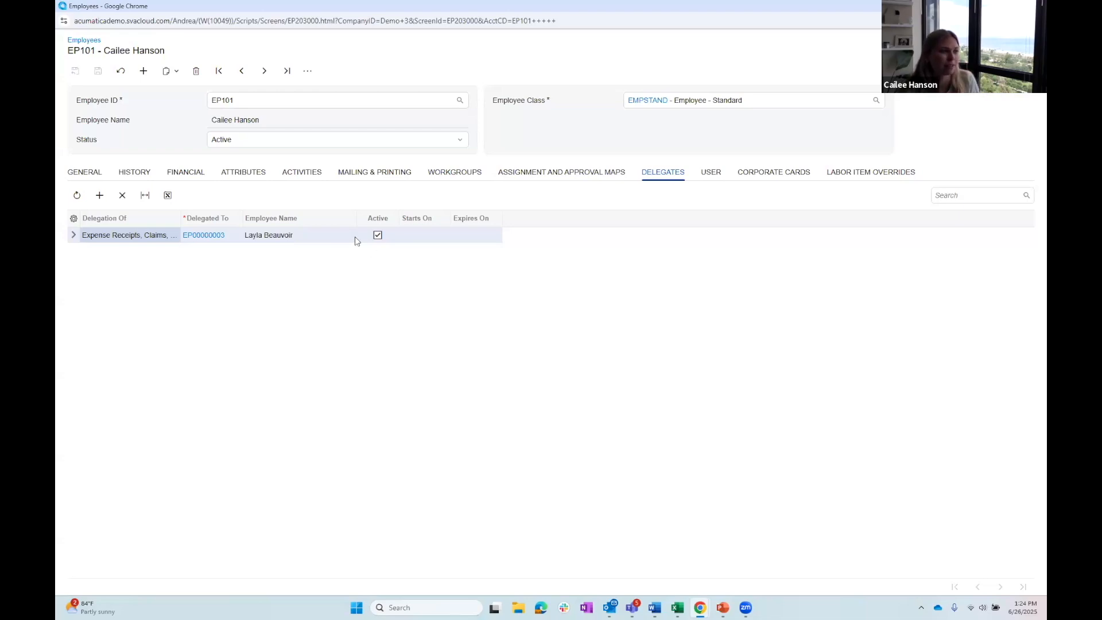
left_click(422, 242)
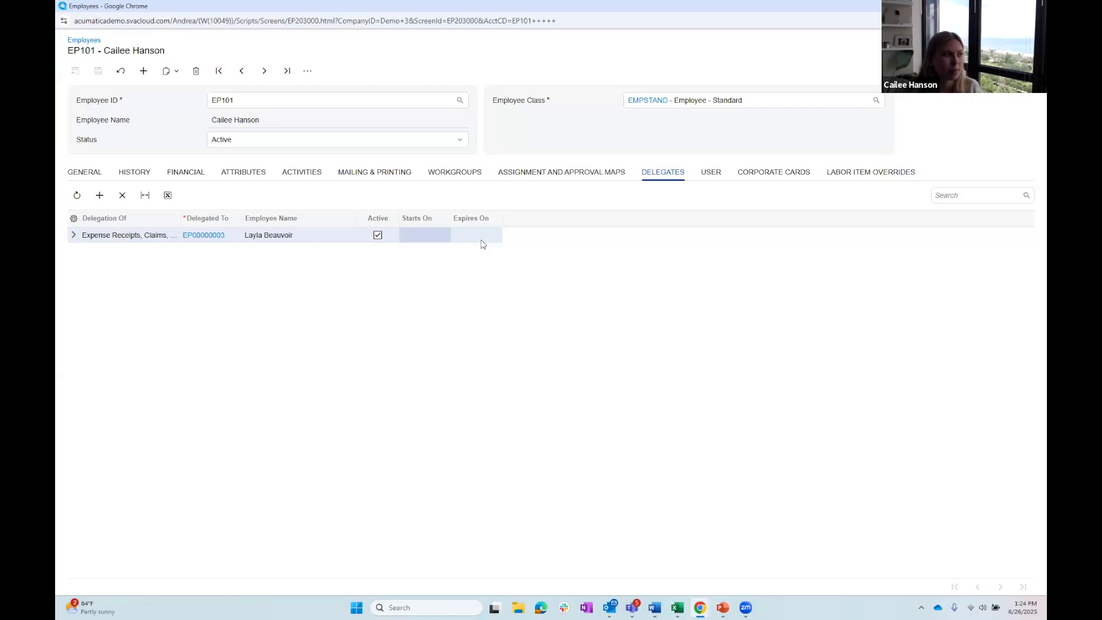
- Add a delegate row to examine the available delegation types, and close the employee record without saving
left_click(100, 195)
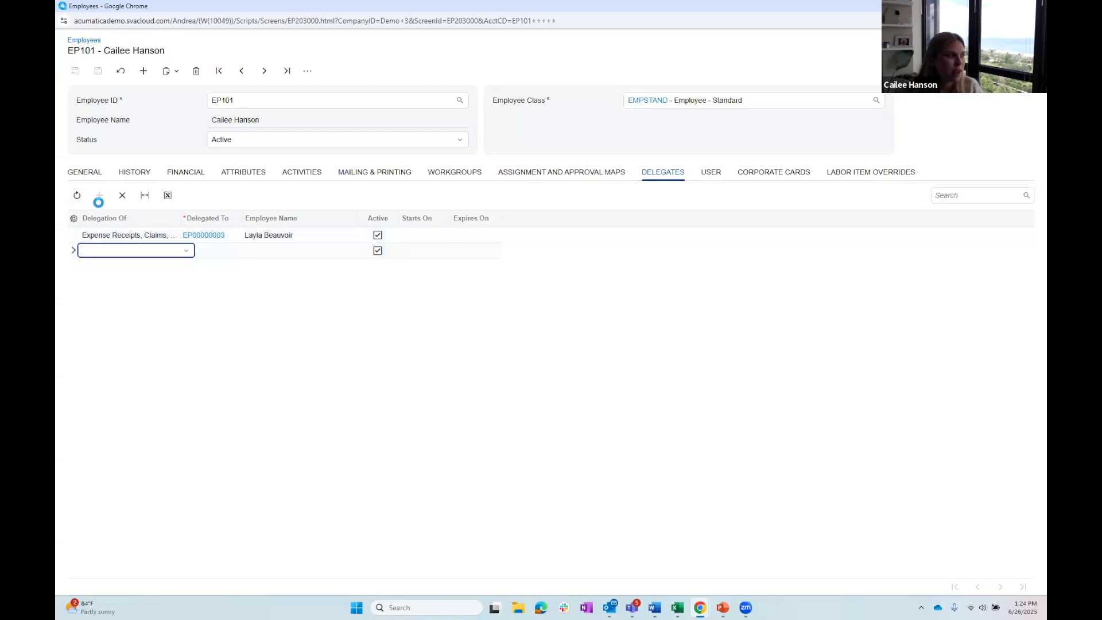
left_click(177, 253)
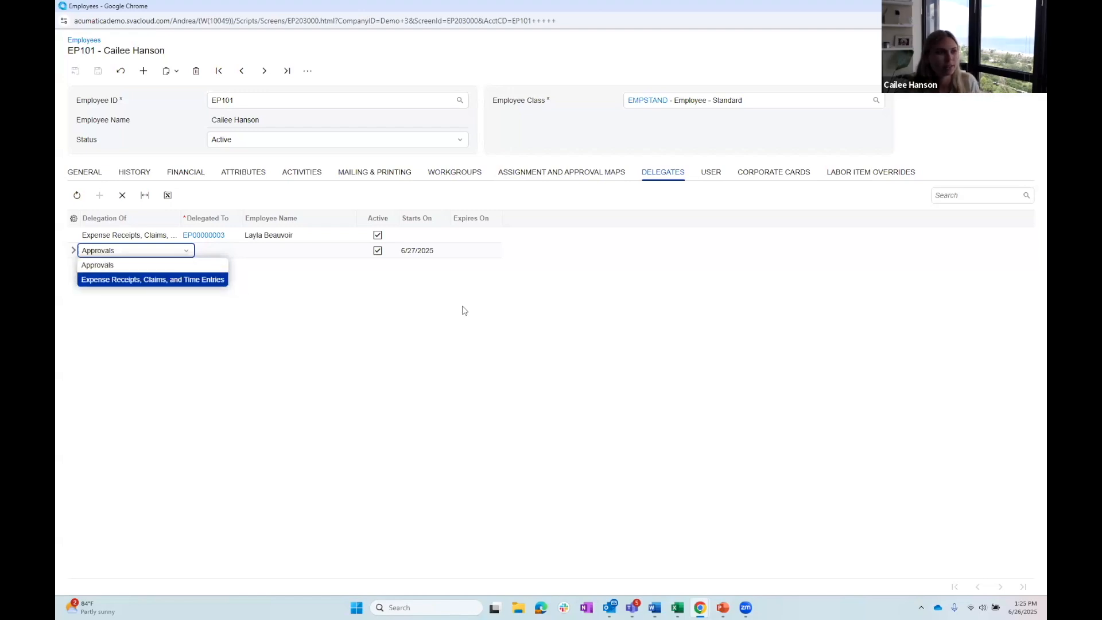
left_click(842, 183)
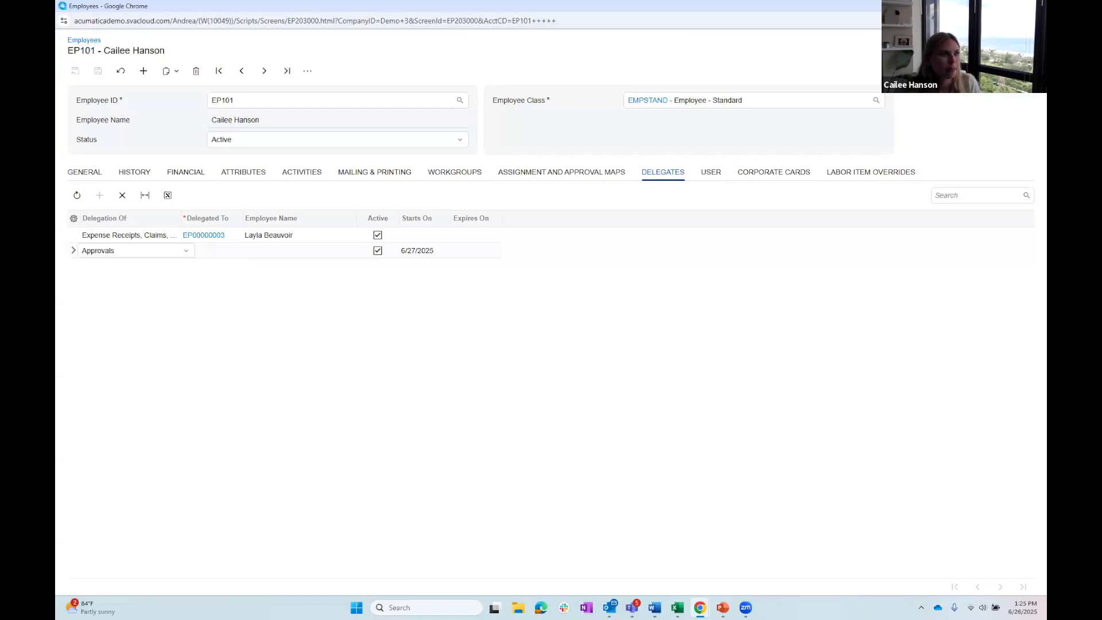
left_click(1035, 6)
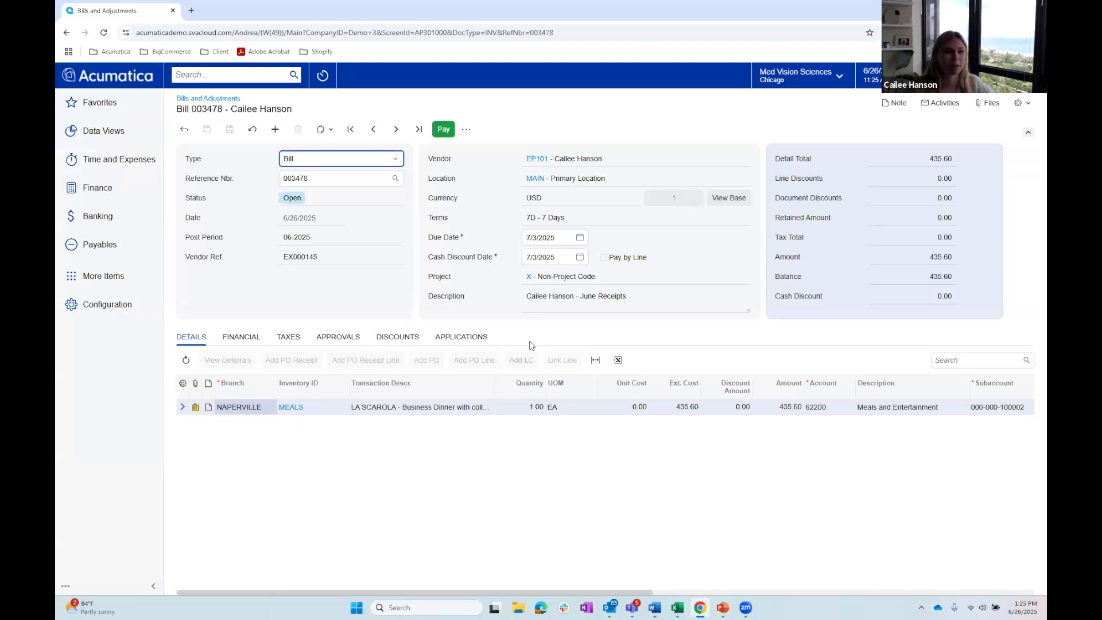
- Create and save an ACH payment for the June Receipts bill, remove its hold and send it to payment processing
left_click(443, 130)
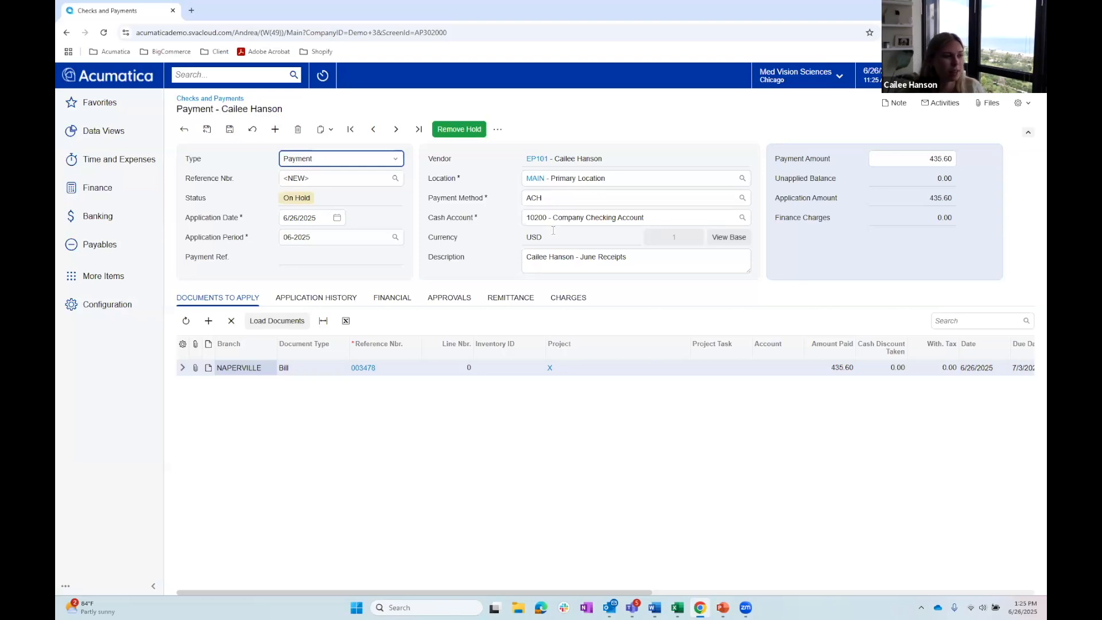
left_click(230, 129)
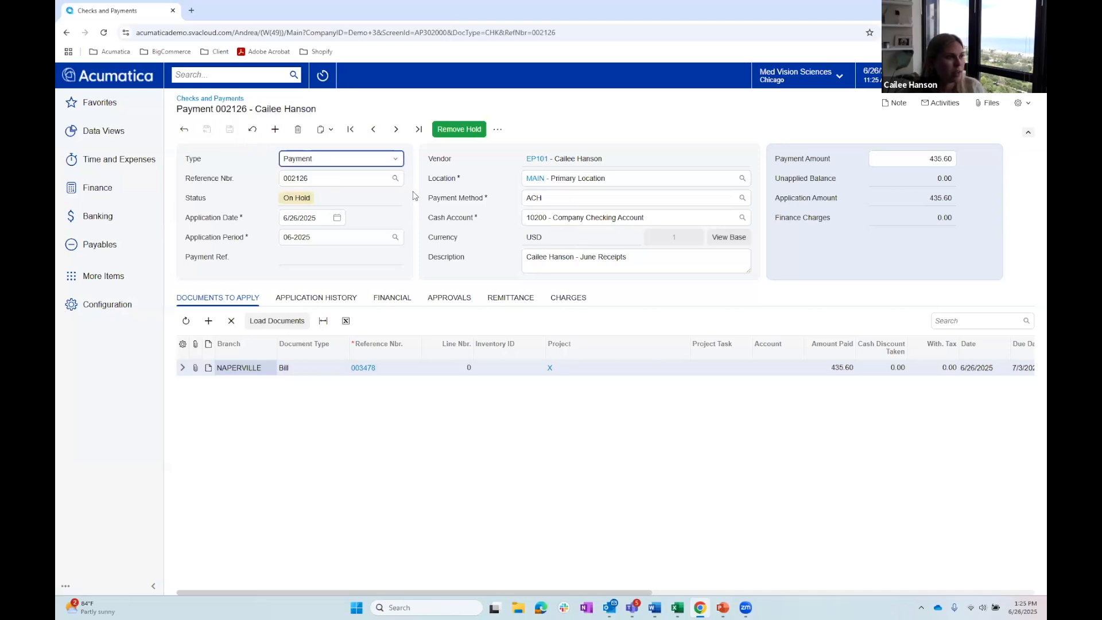
left_click(462, 129)
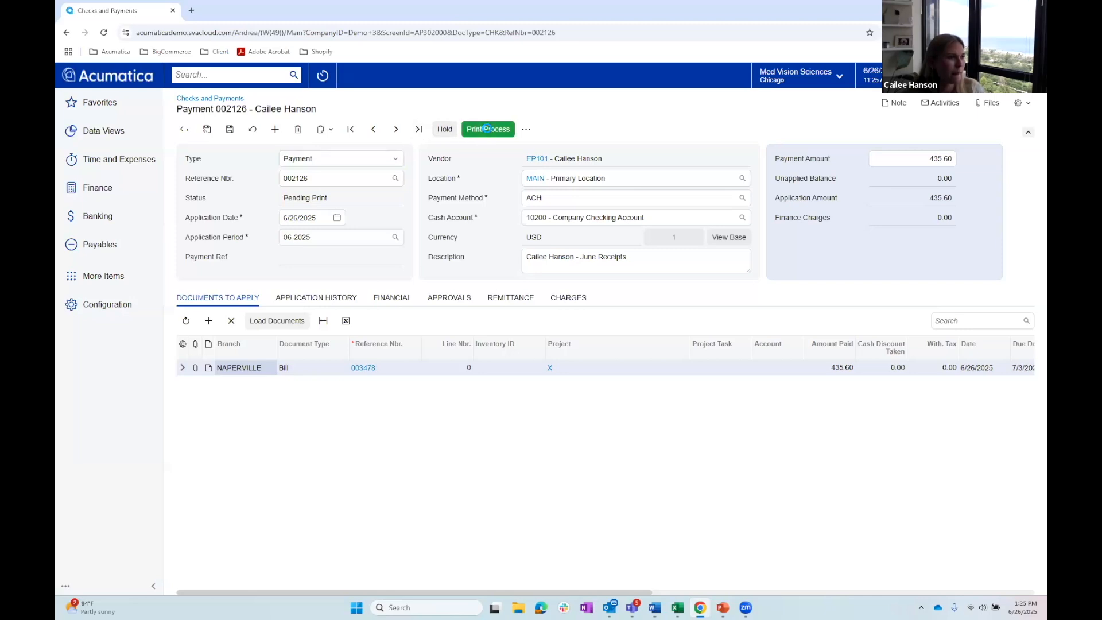
left_click(487, 129)
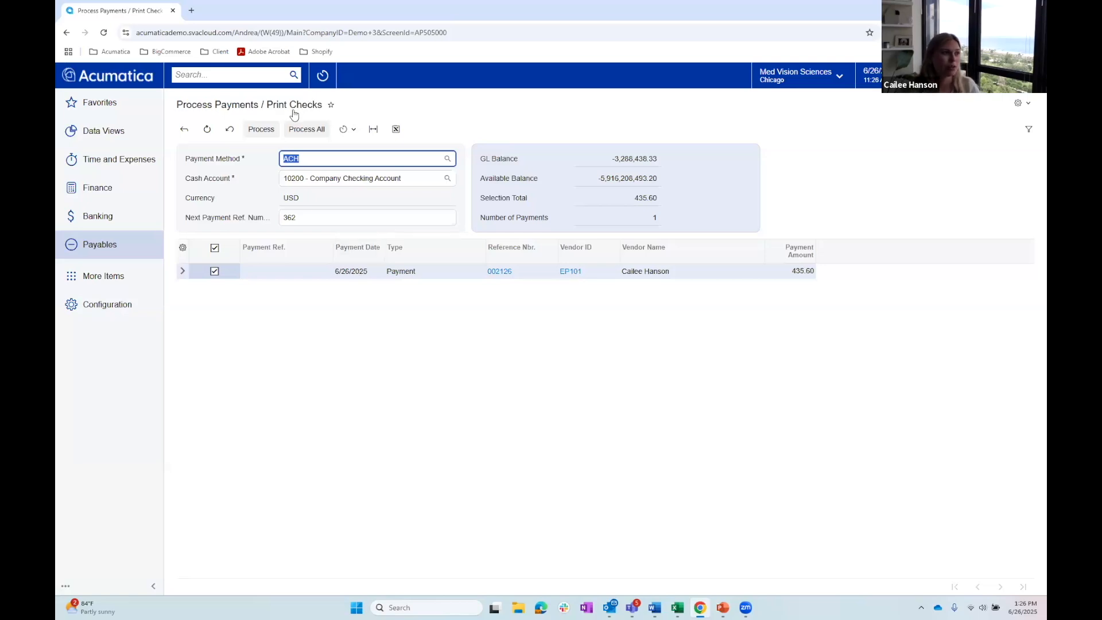
- Process the selected ACH payment from the Company Checking Account, and take the resulting batch payment off hold and export it
left_click(354, 130)
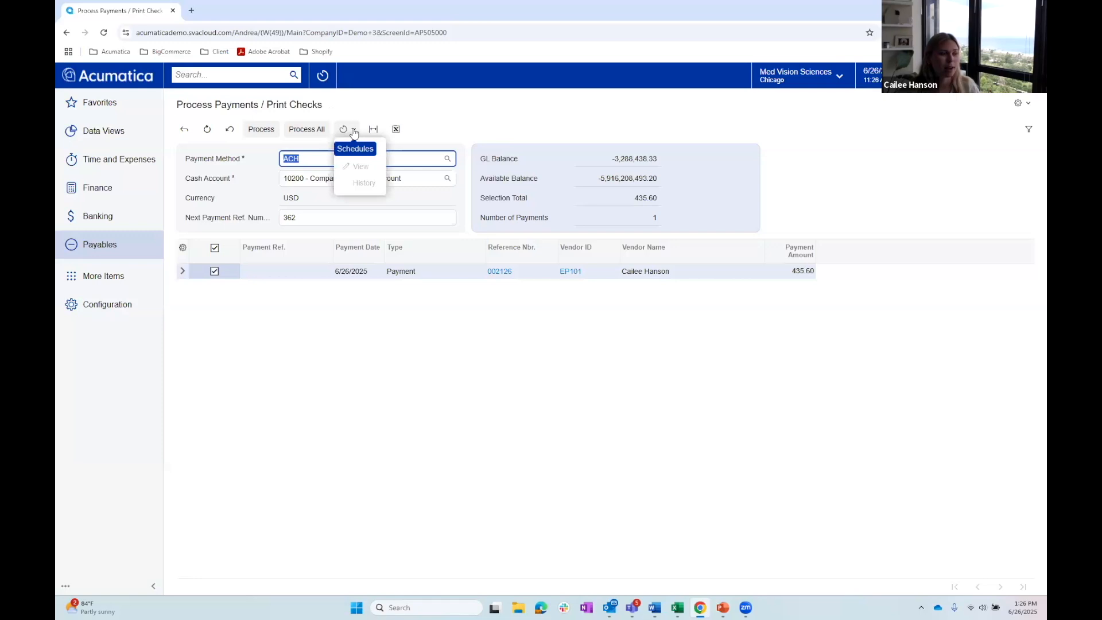
left_click(370, 120)
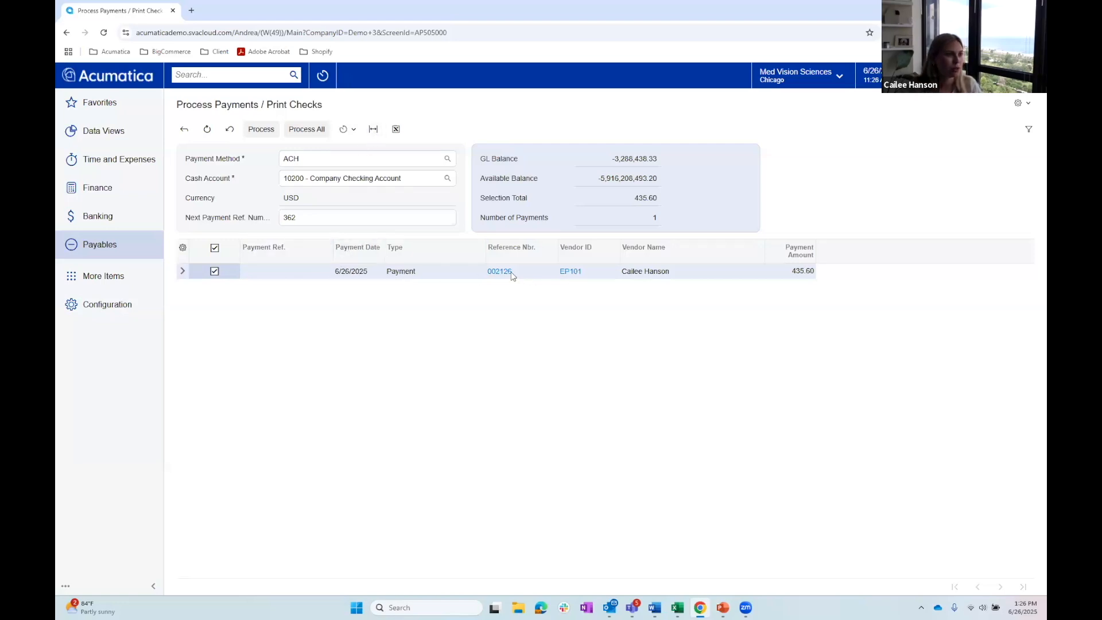
left_click(262, 131)
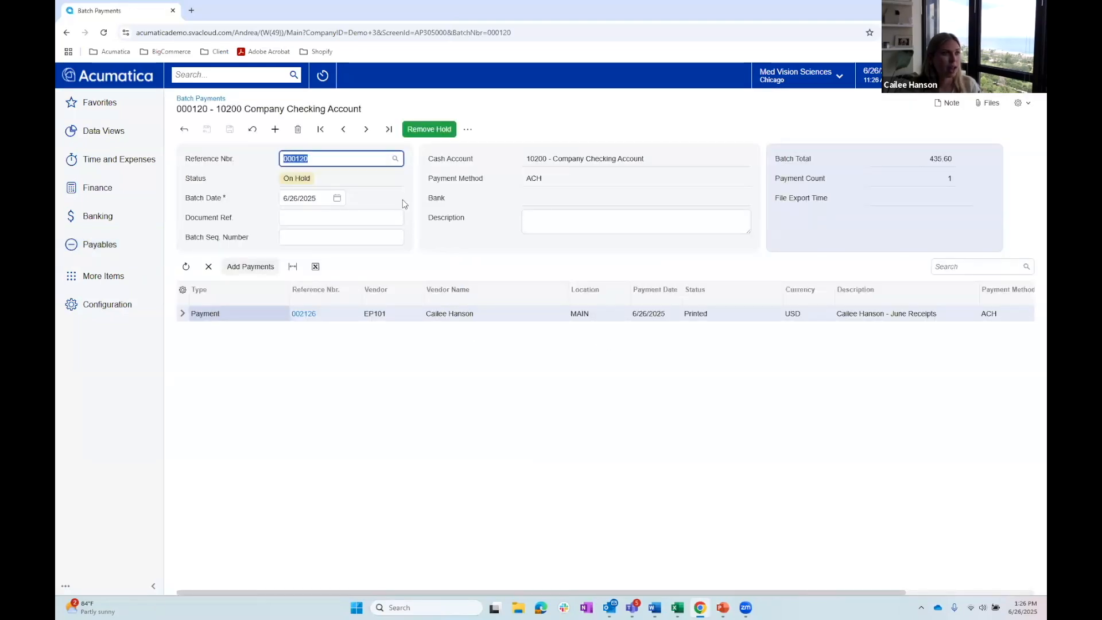
left_click(424, 130)
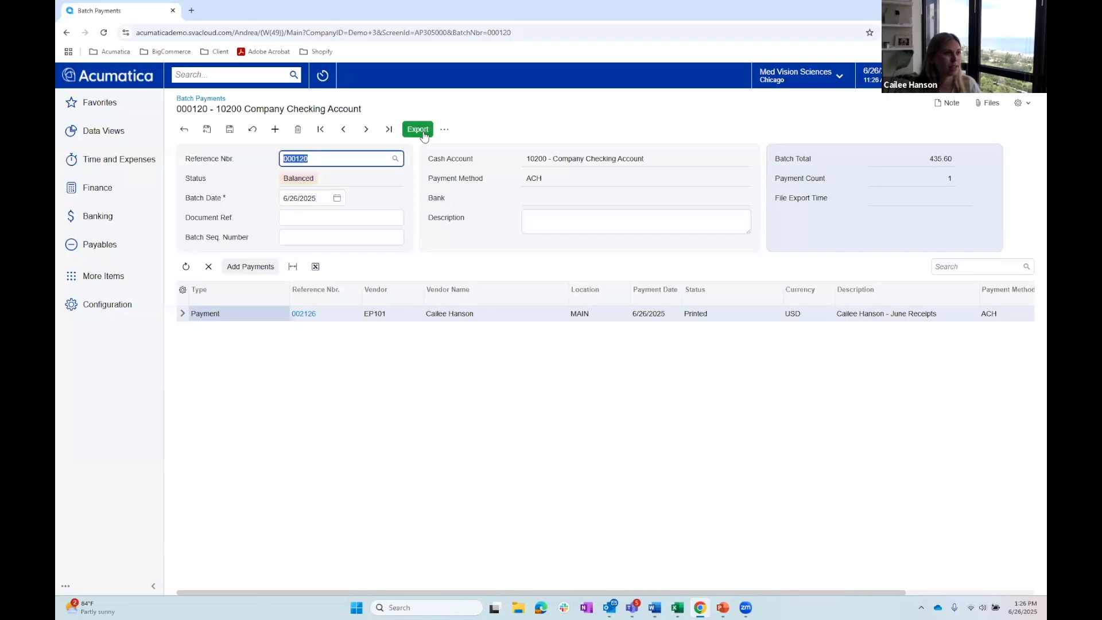
left_click(415, 130)
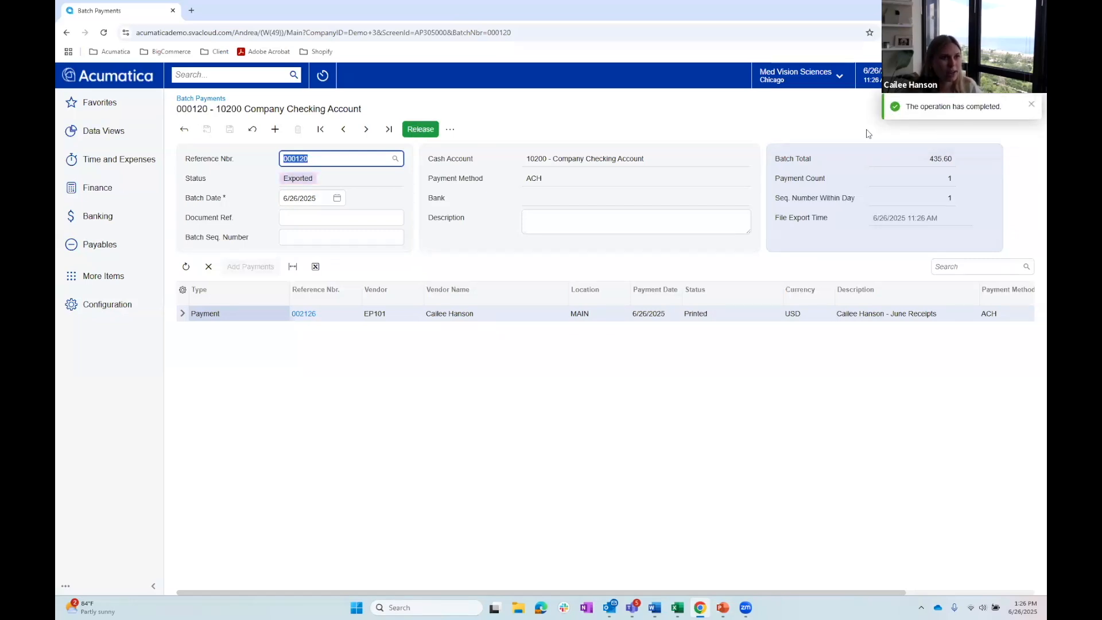
- Review the exported ACH text file attached to the batch payment, and release the batch
left_click(1031, 105)
left_click(982, 102)
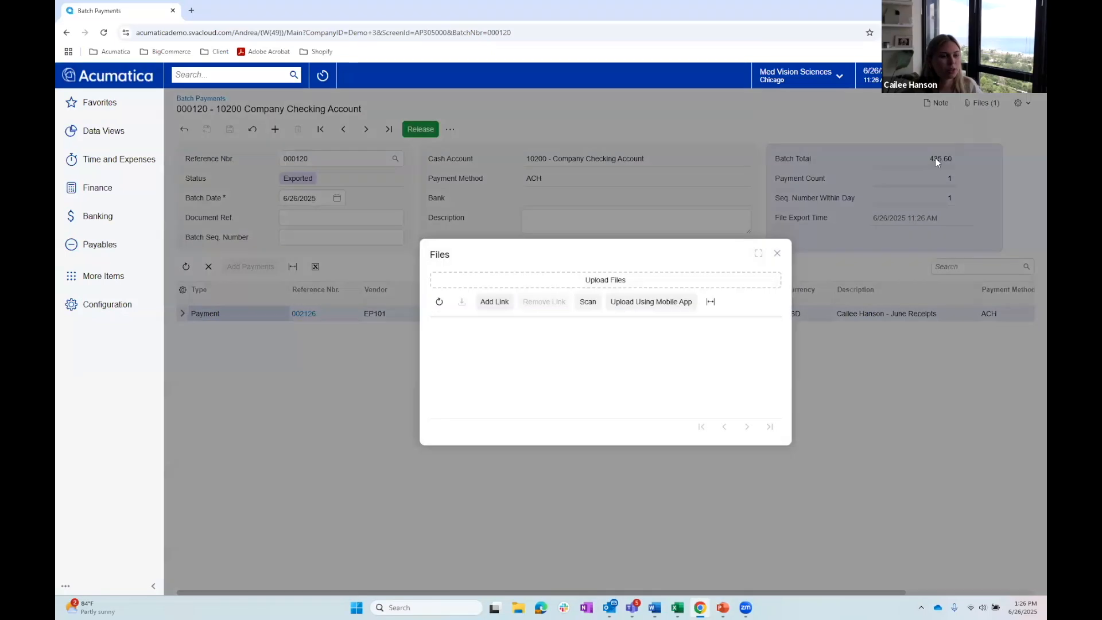
left_click(475, 350)
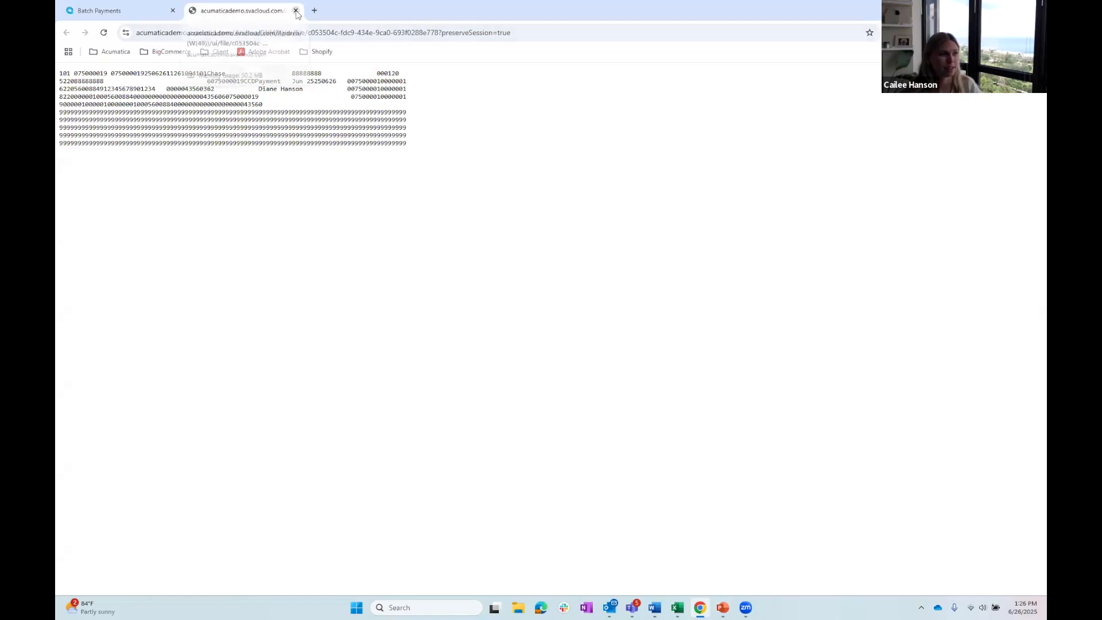
left_click(296, 11)
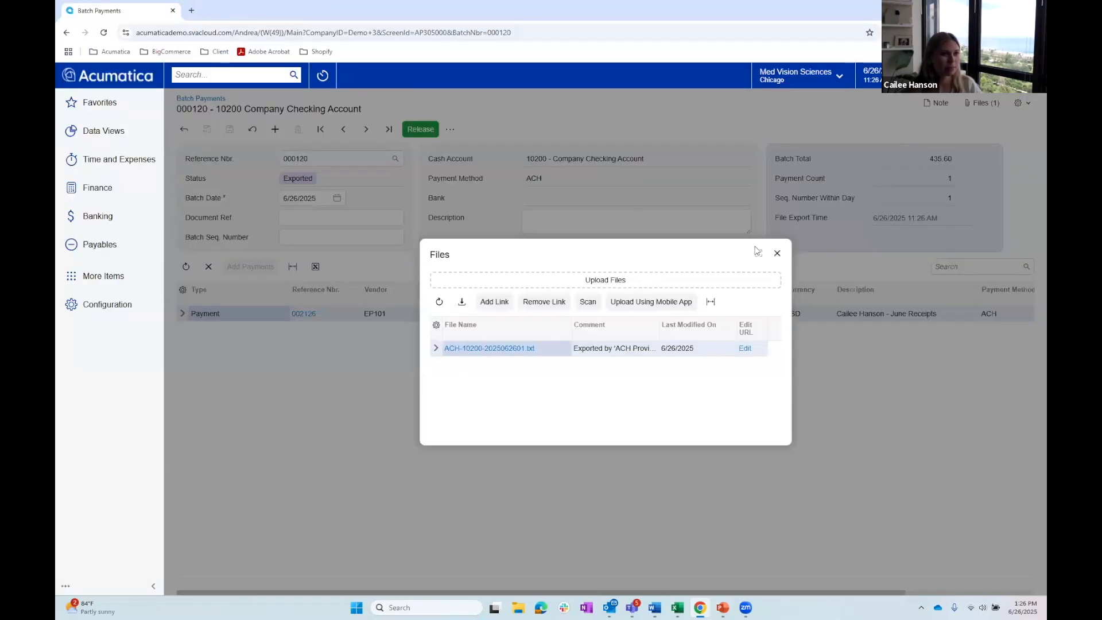
left_click(777, 253)
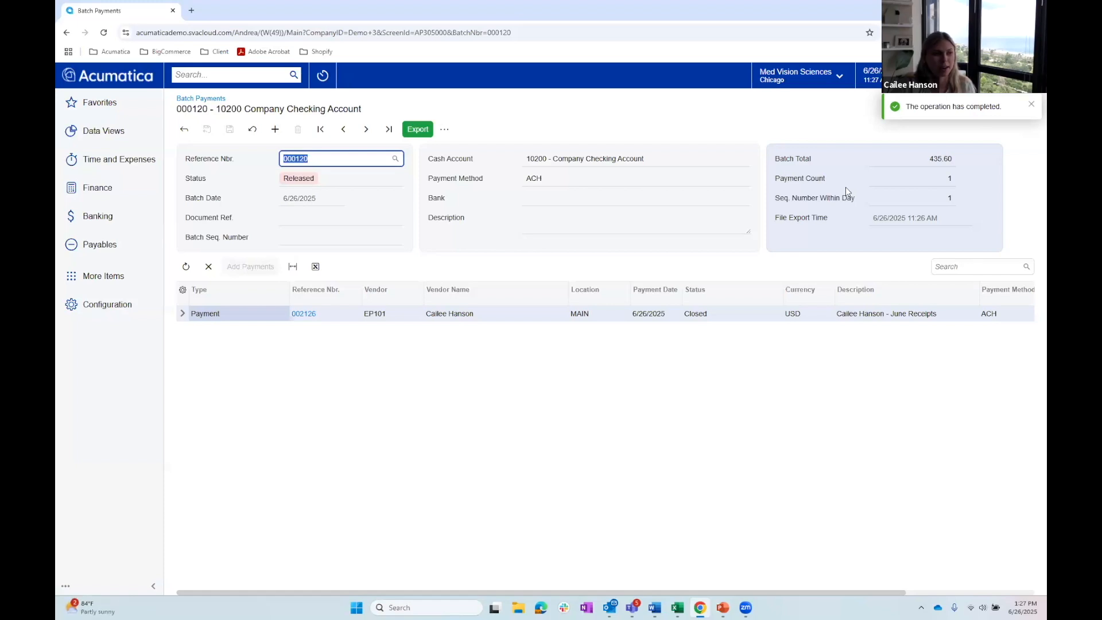
left_click(1031, 104)
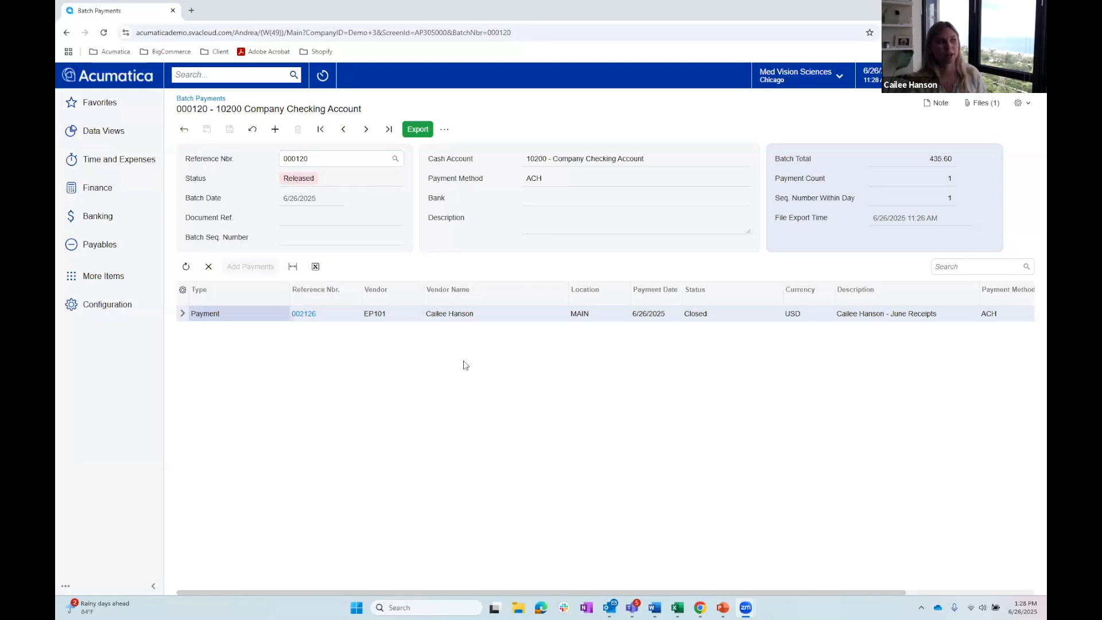
- Show all Banking links, open Corporate Cards and open the Corporate Visa for Executives record
left_click(112, 223)
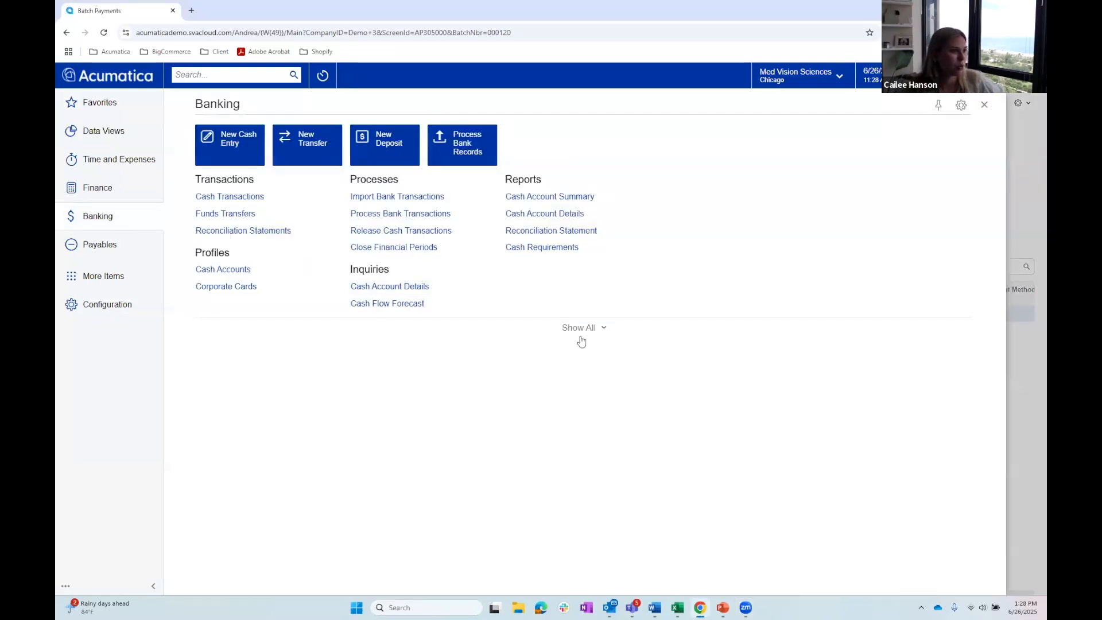
left_click(580, 327)
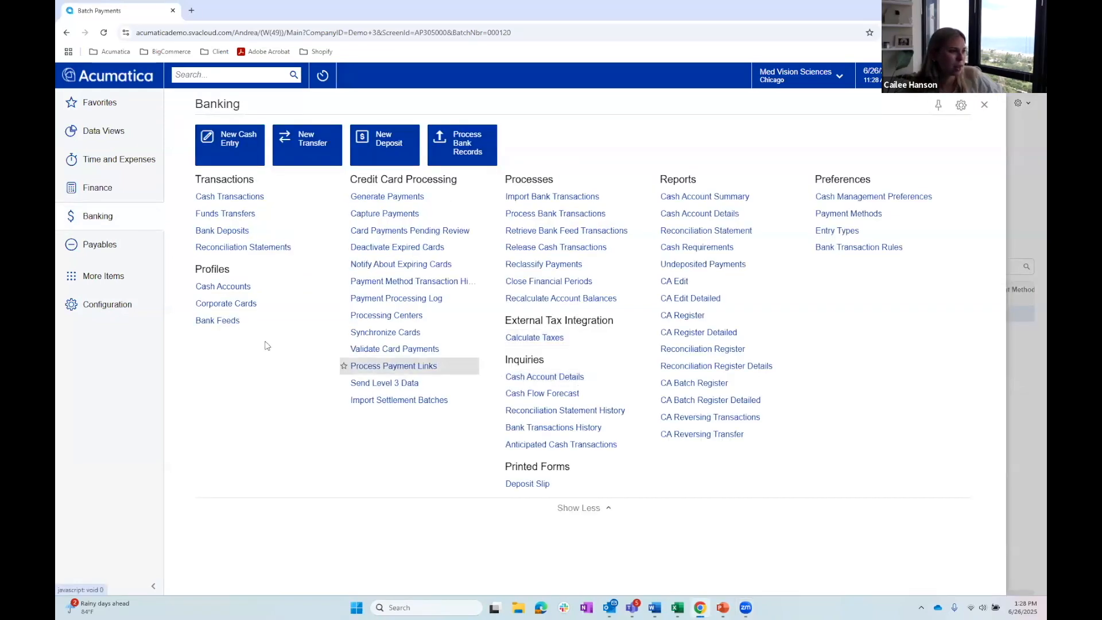
left_click(213, 305)
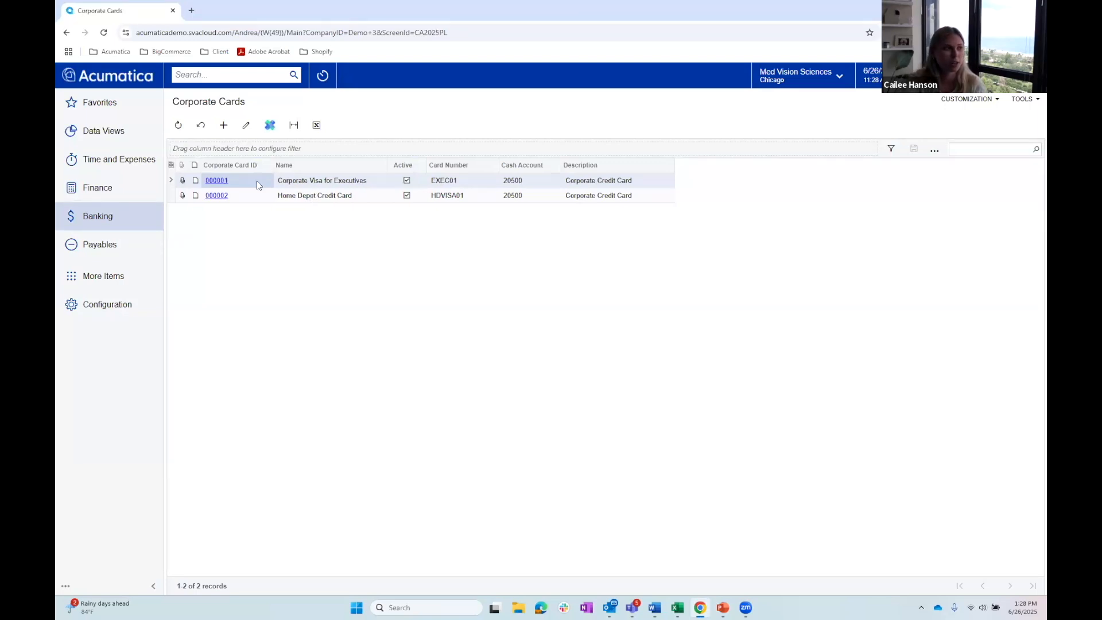
left_click(221, 182)
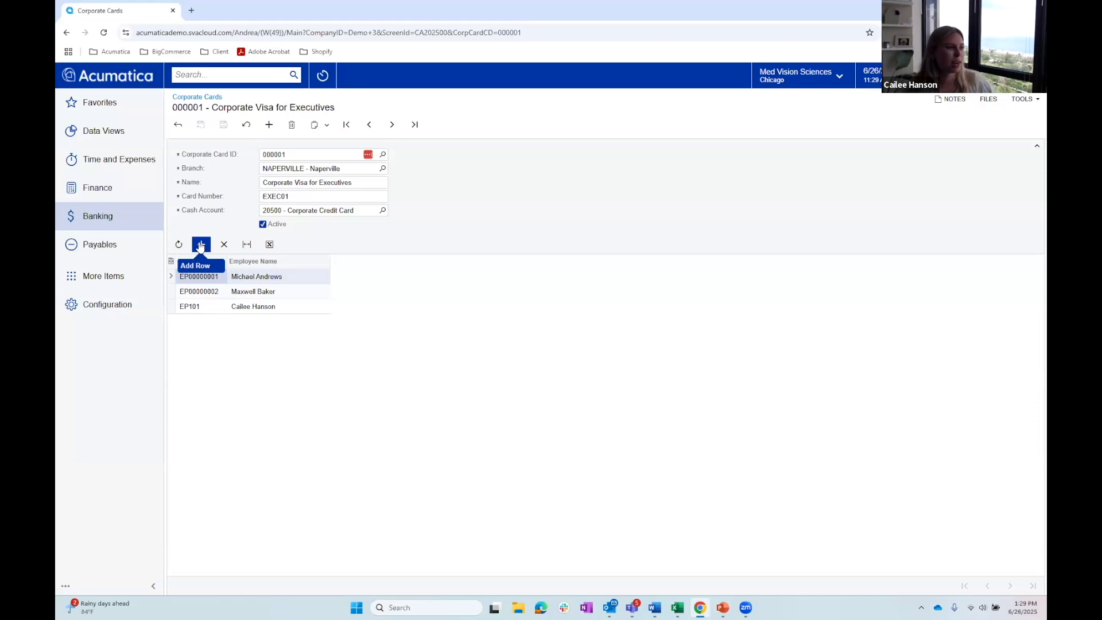
- Review the employees assigned to the Corporate Visa for Executives card, and return to the list of corporate cards
left_click(287, 293)
left_click(291, 306)
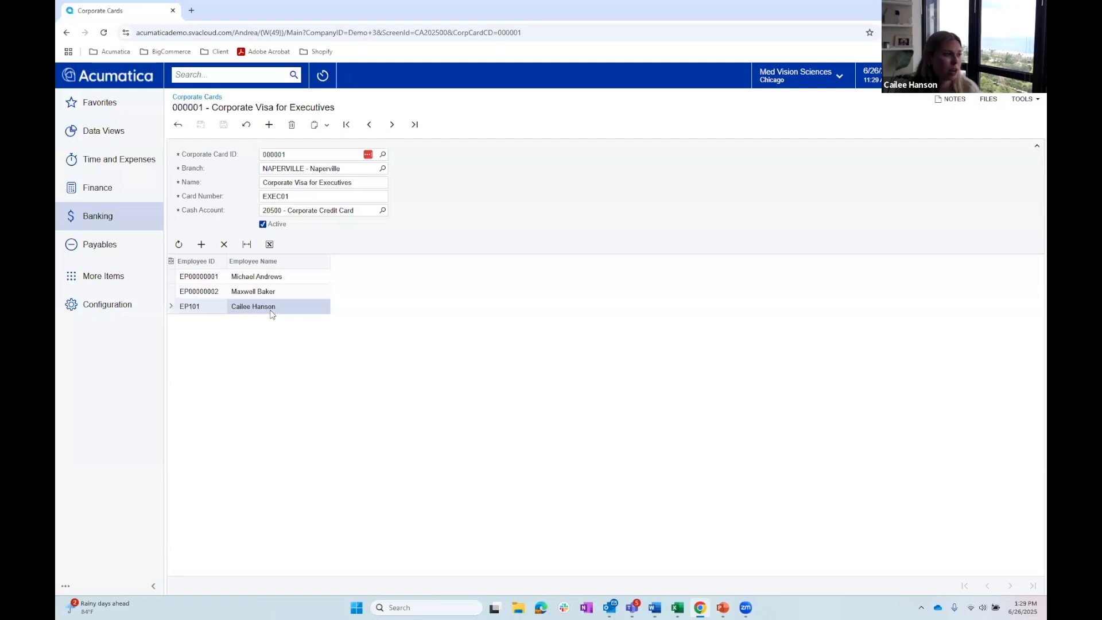
left_click(278, 277)
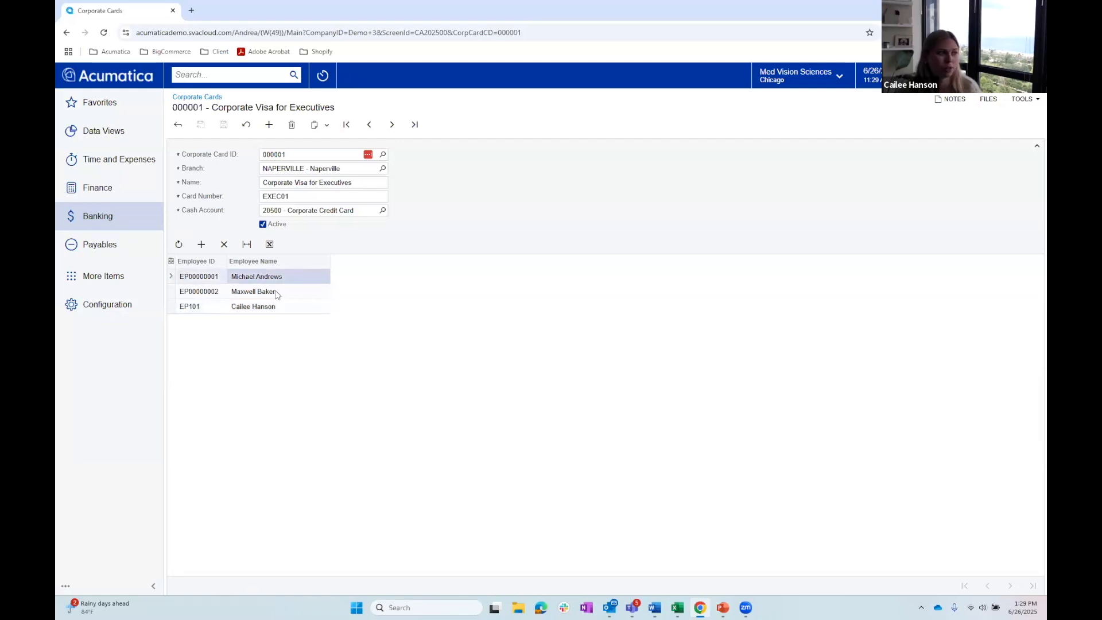
left_click(276, 293)
left_click(261, 307)
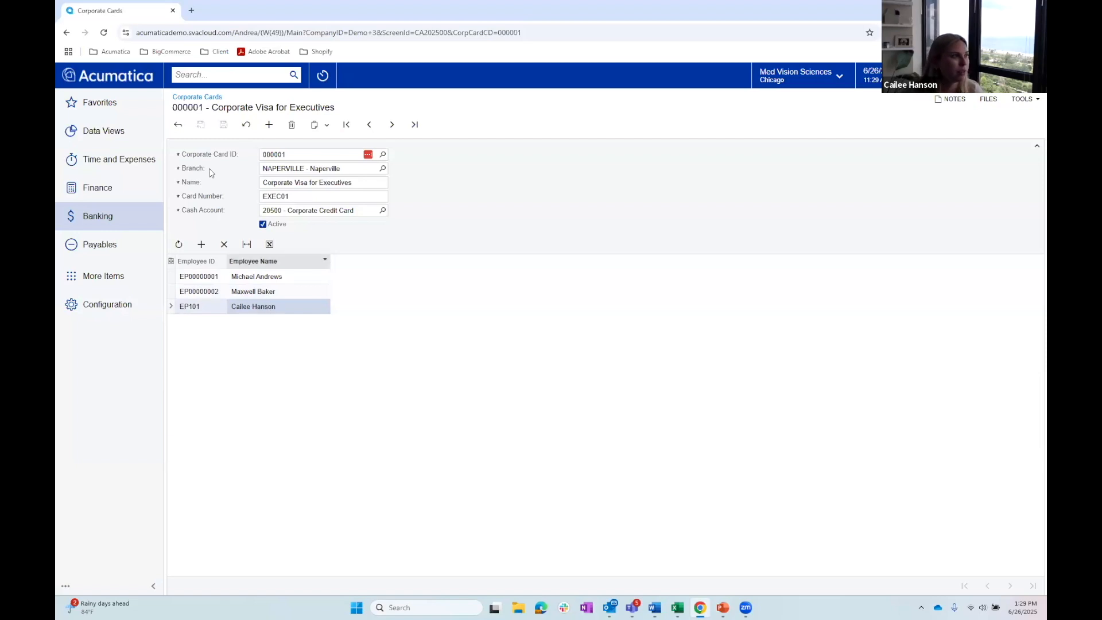
left_click(177, 124)
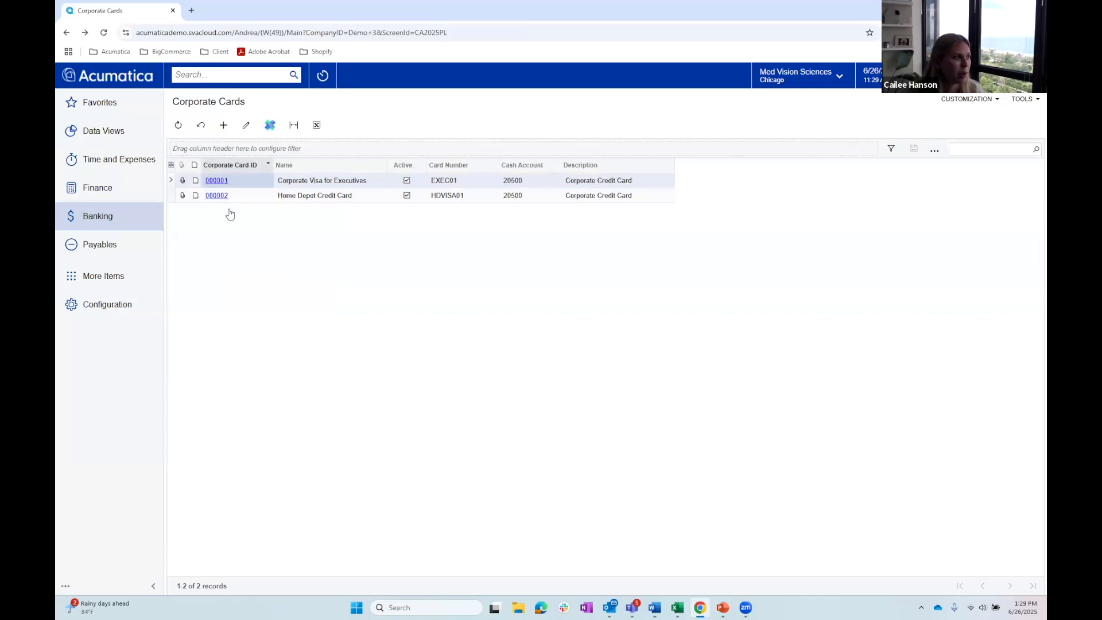
- Open the SFTP bank feed for corporate credit card receipts and review its settings and linked cash account
left_click(132, 217)
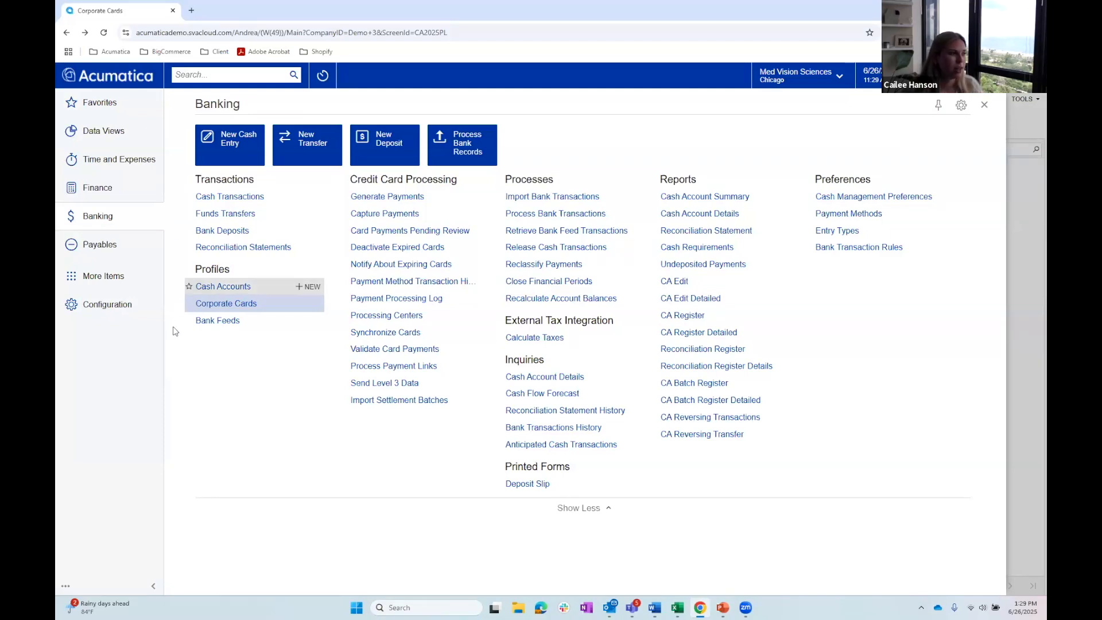
left_click(211, 321)
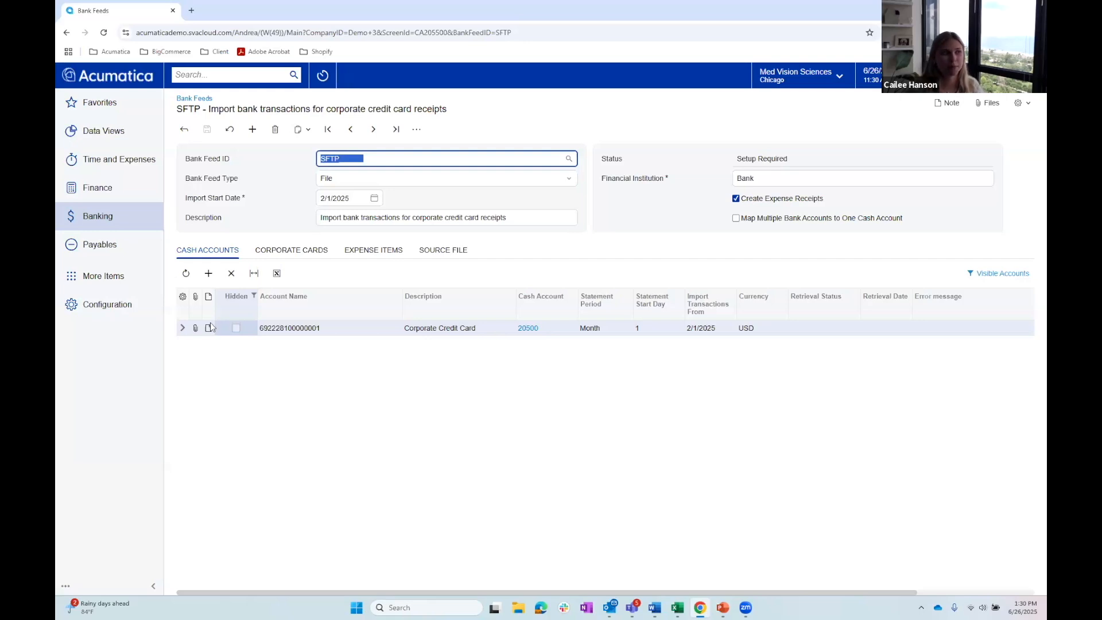
left_click(529, 252)
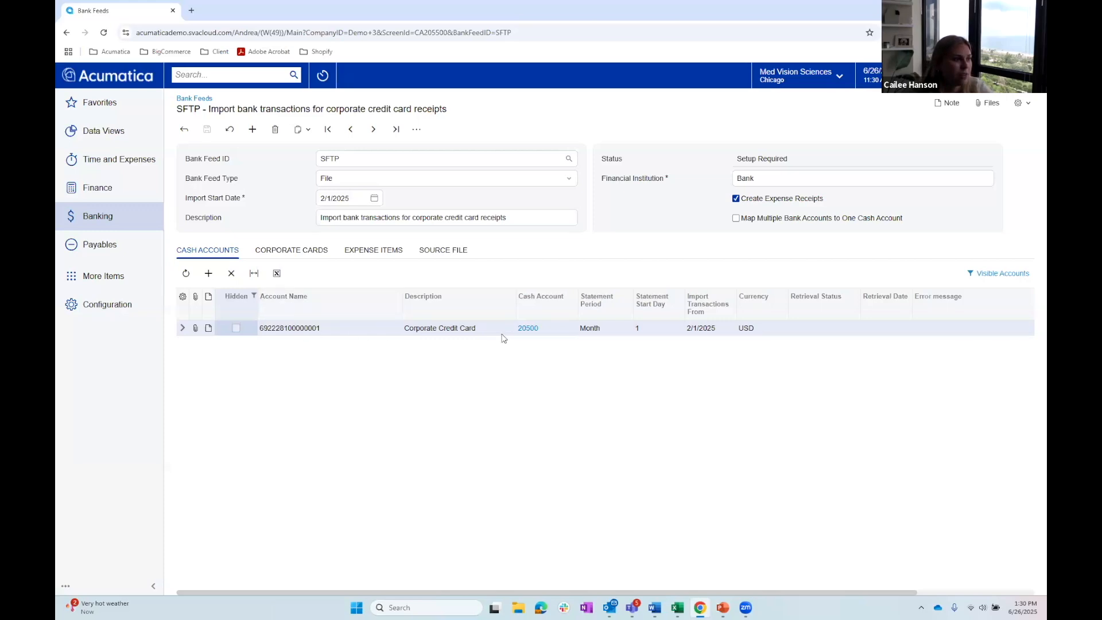
left_click(380, 331)
left_click(438, 331)
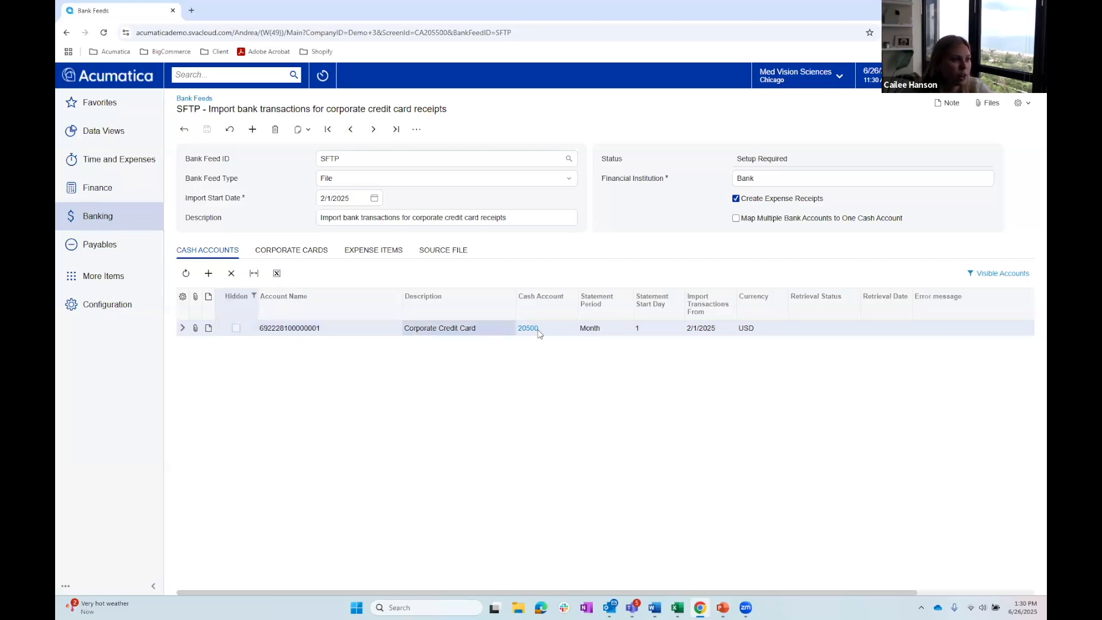
- Review the SFTP bank feed's corporate card mappings and its expense item matching rules
left_click(281, 257)
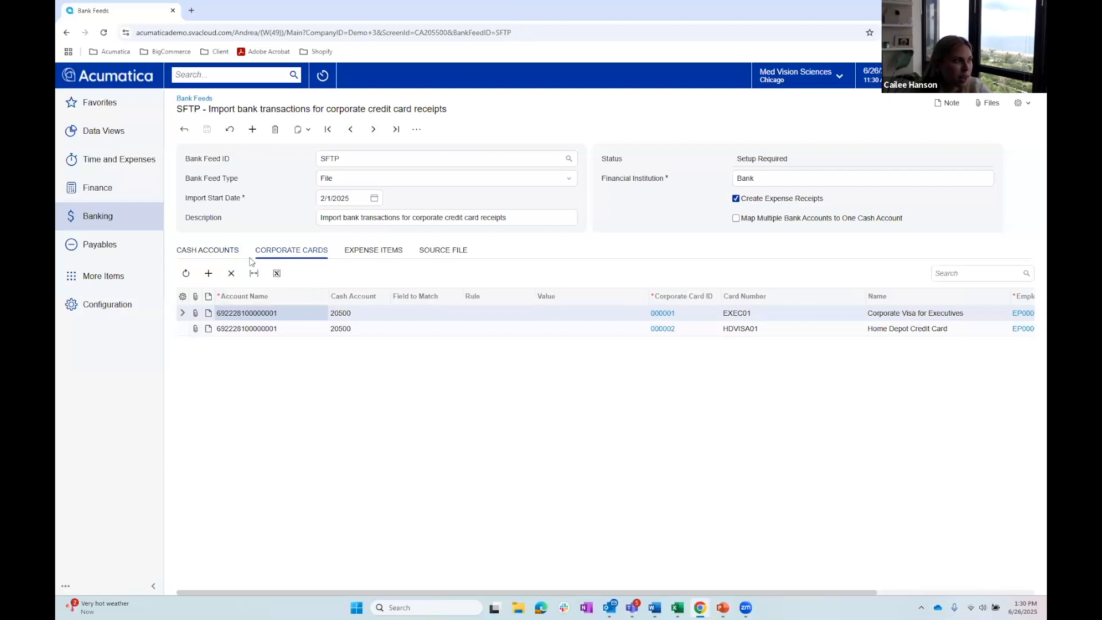
left_click(302, 330)
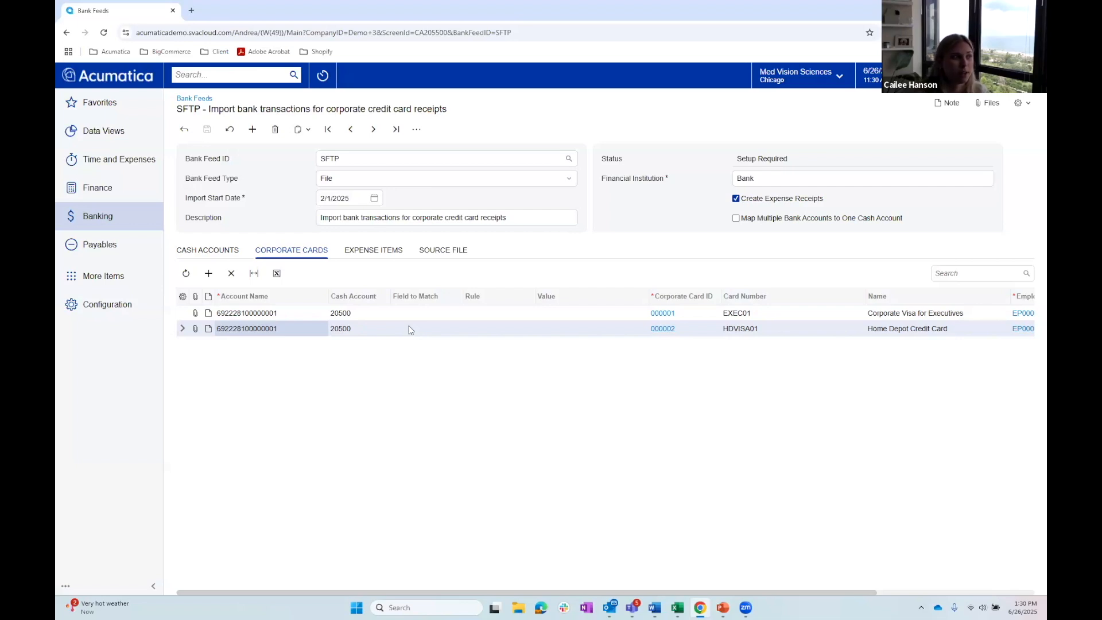
left_click(376, 252)
left_click(313, 251)
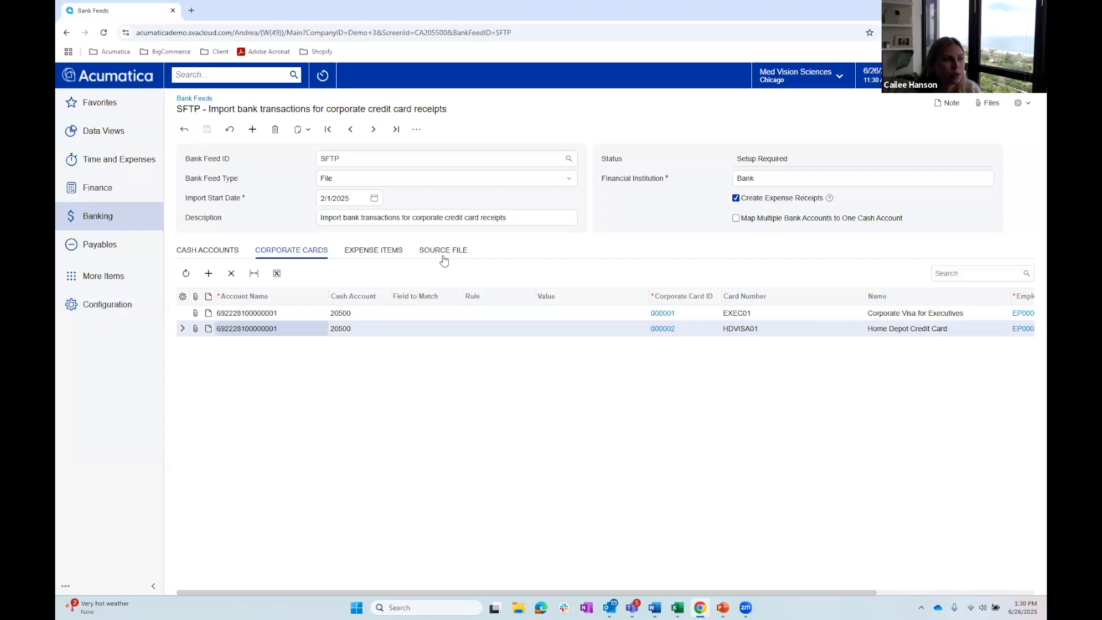
left_click(394, 255)
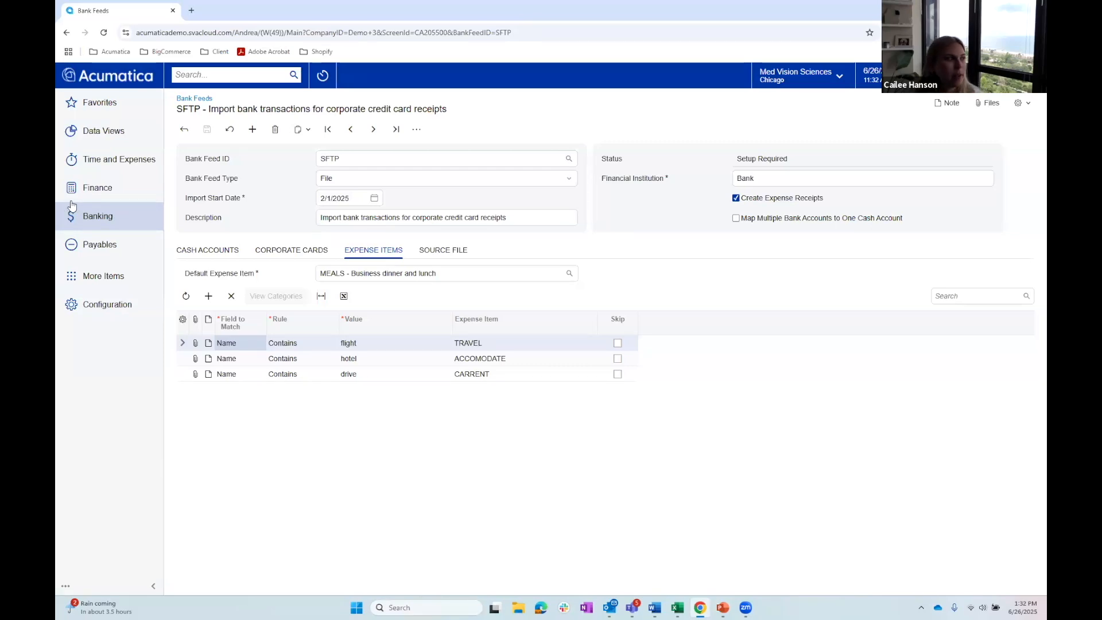
- Open the 8/31/2019 Corporate Credit Card statement from Import Bank Transactions, then review expense receipt matching in Process Bank Transactions
left_click(94, 219)
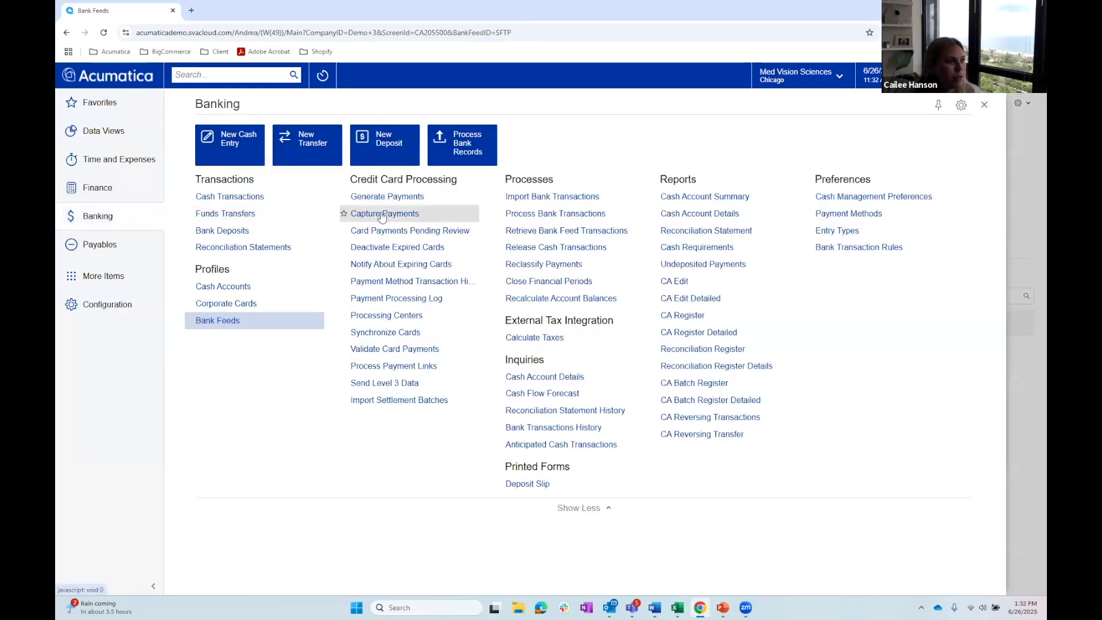
left_click(535, 197)
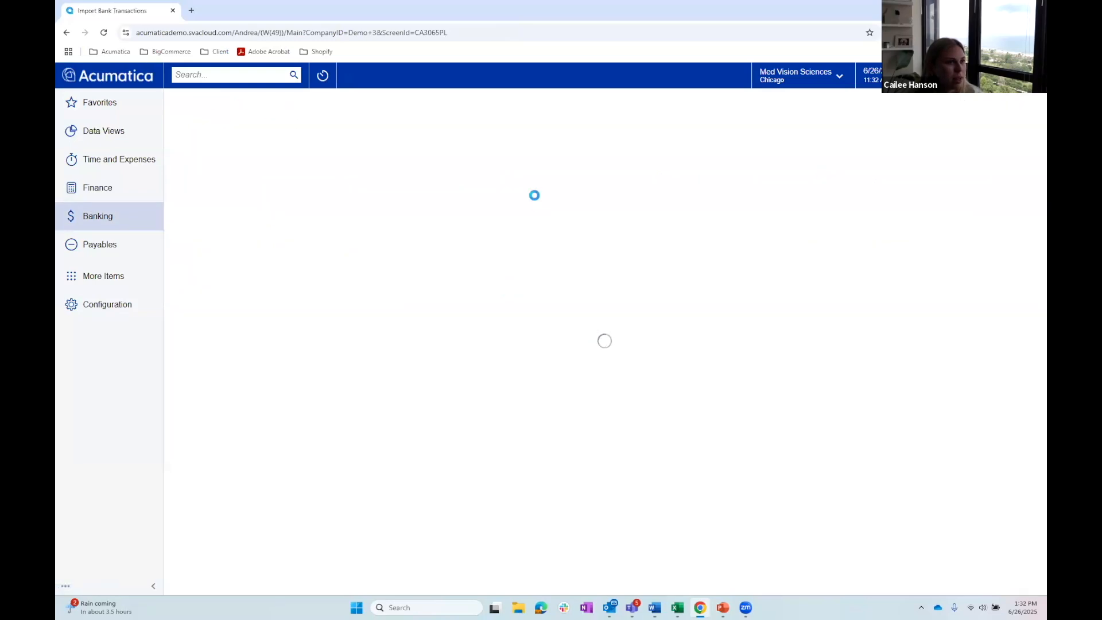
left_click(223, 447)
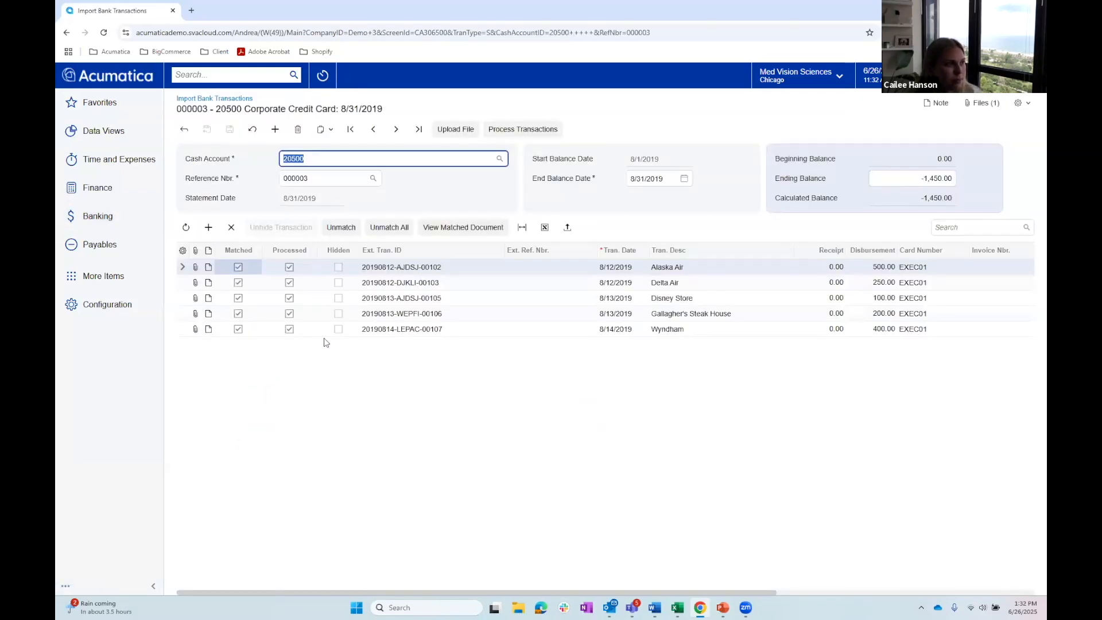
left_click(513, 129)
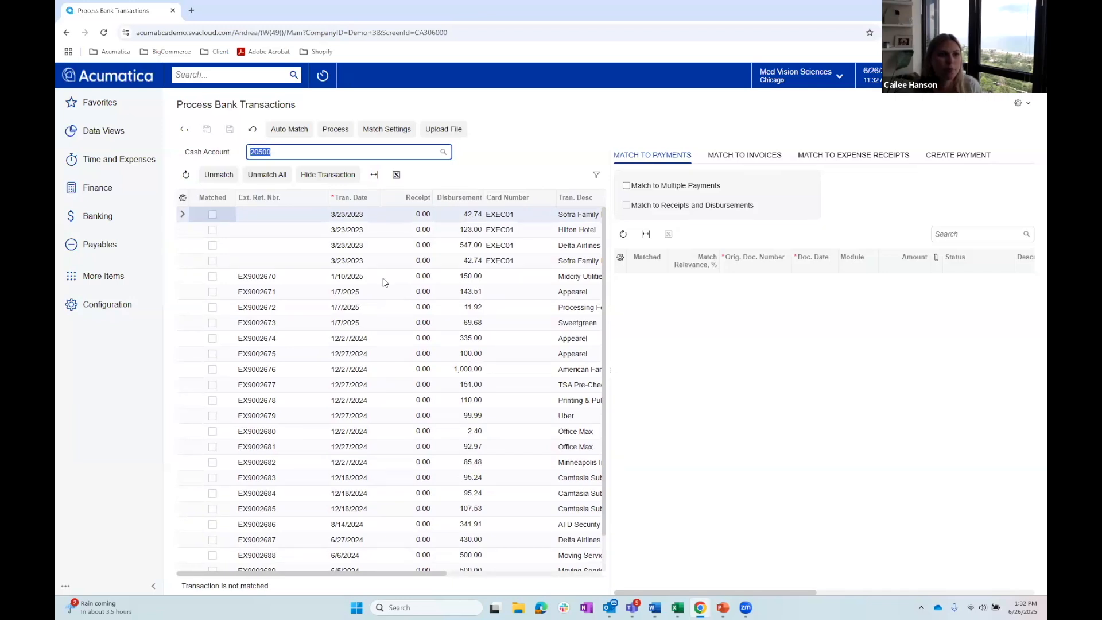
left_click(859, 157)
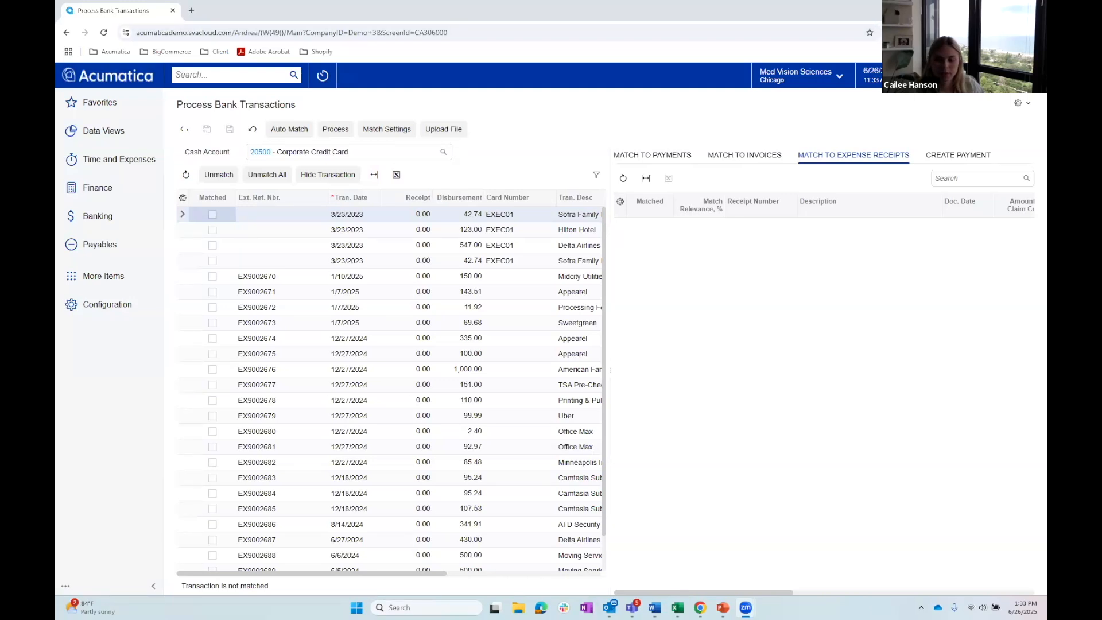
- Switch to the PowerPoint webinar deck and present the closing Thank You slide as a duplicated full-screen slide show
left_click(722, 607)
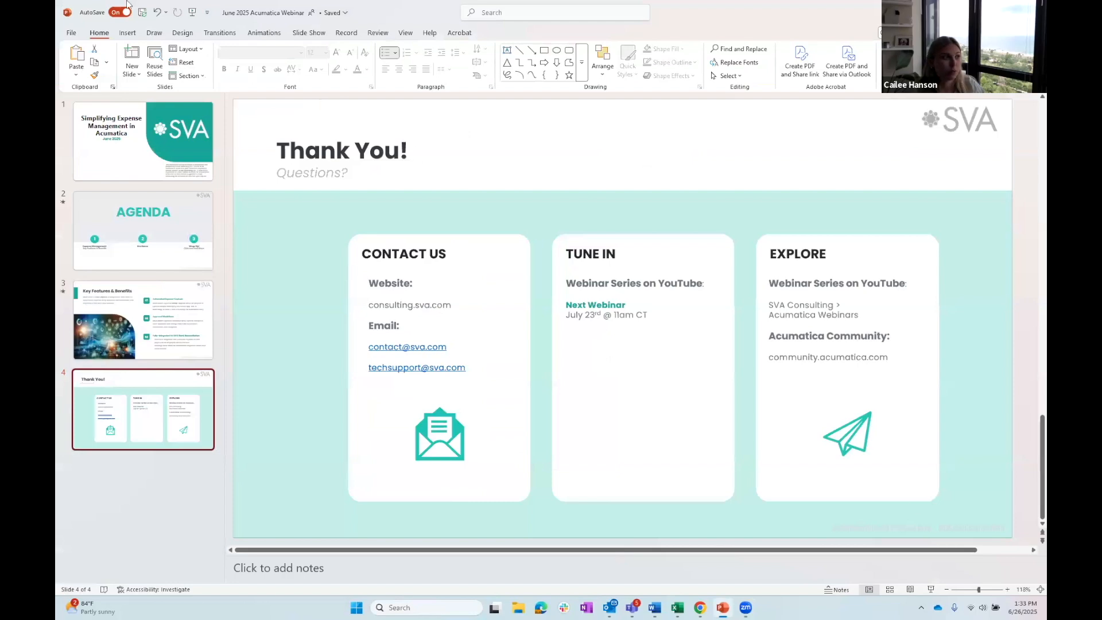
left_click(930, 589)
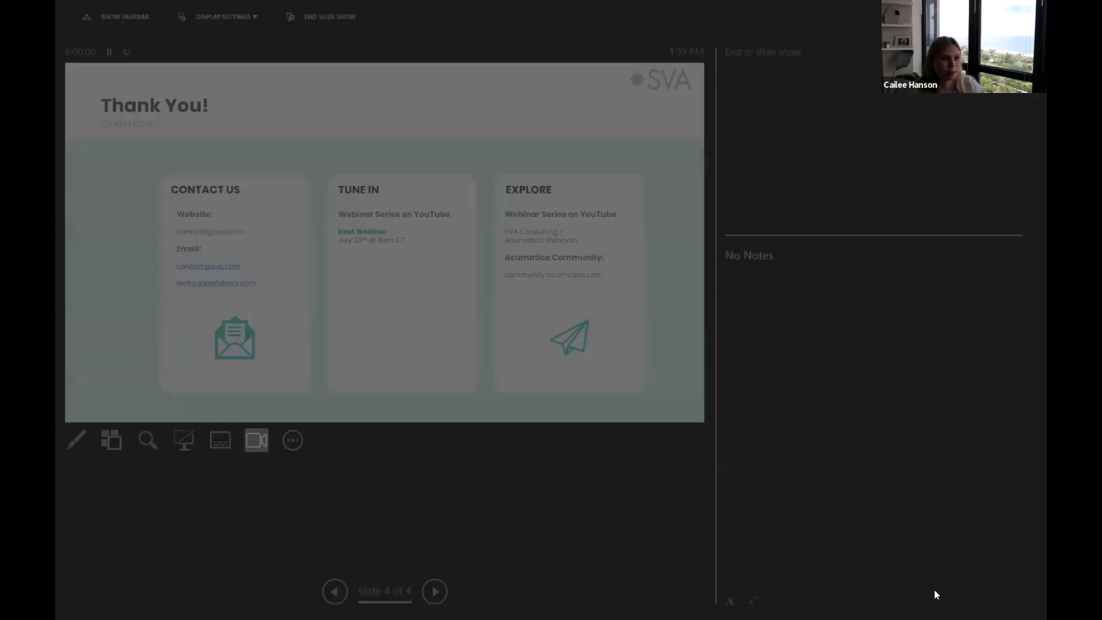
left_click(207, 18)
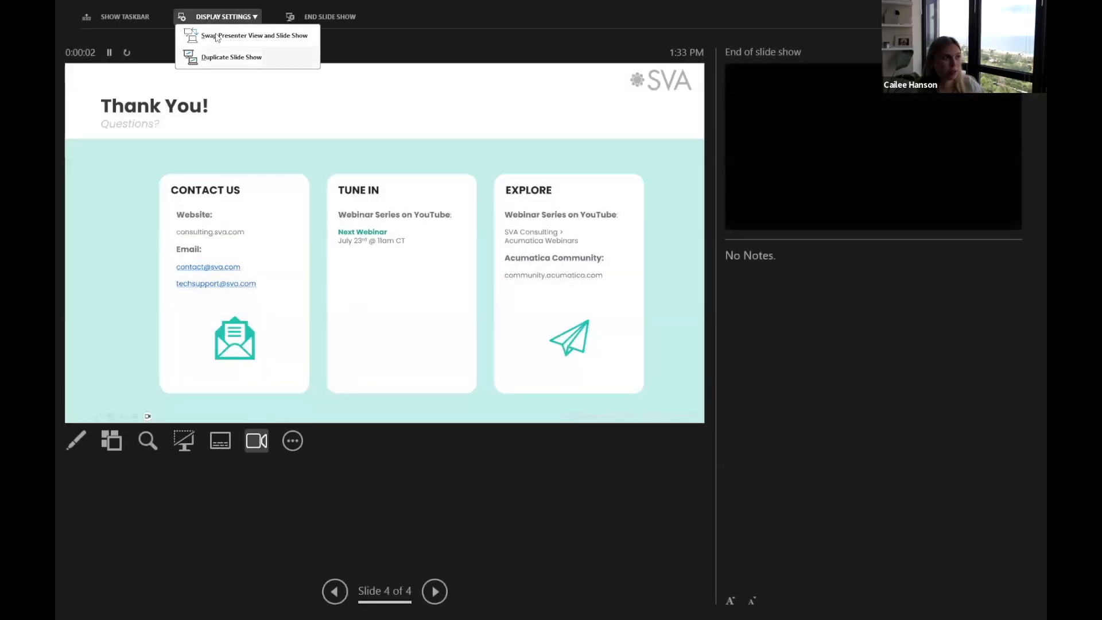
left_click(247, 55)
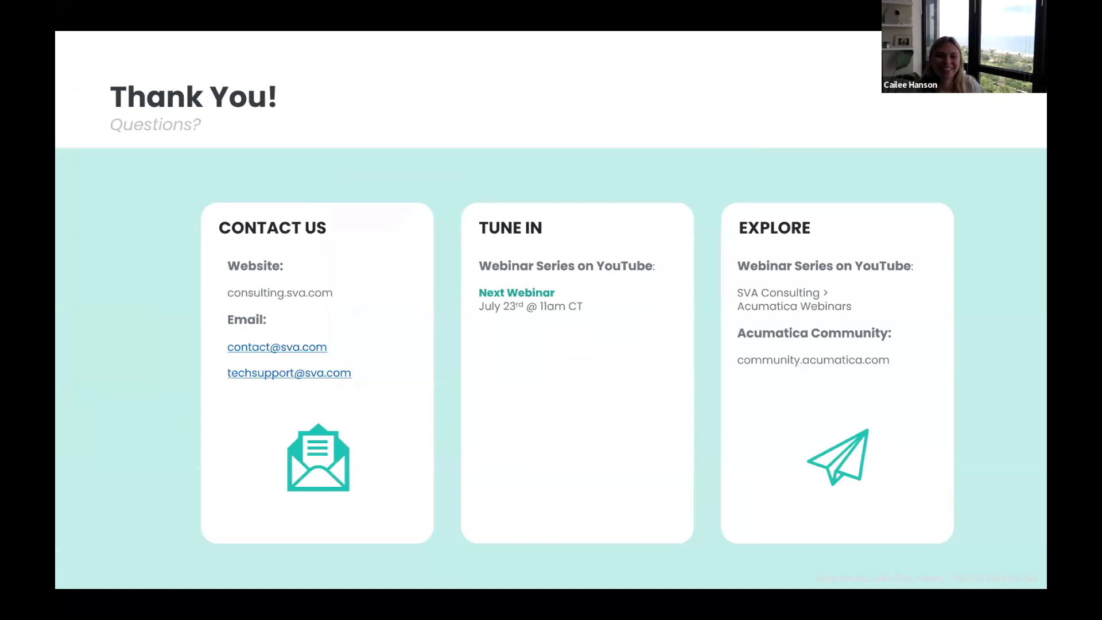